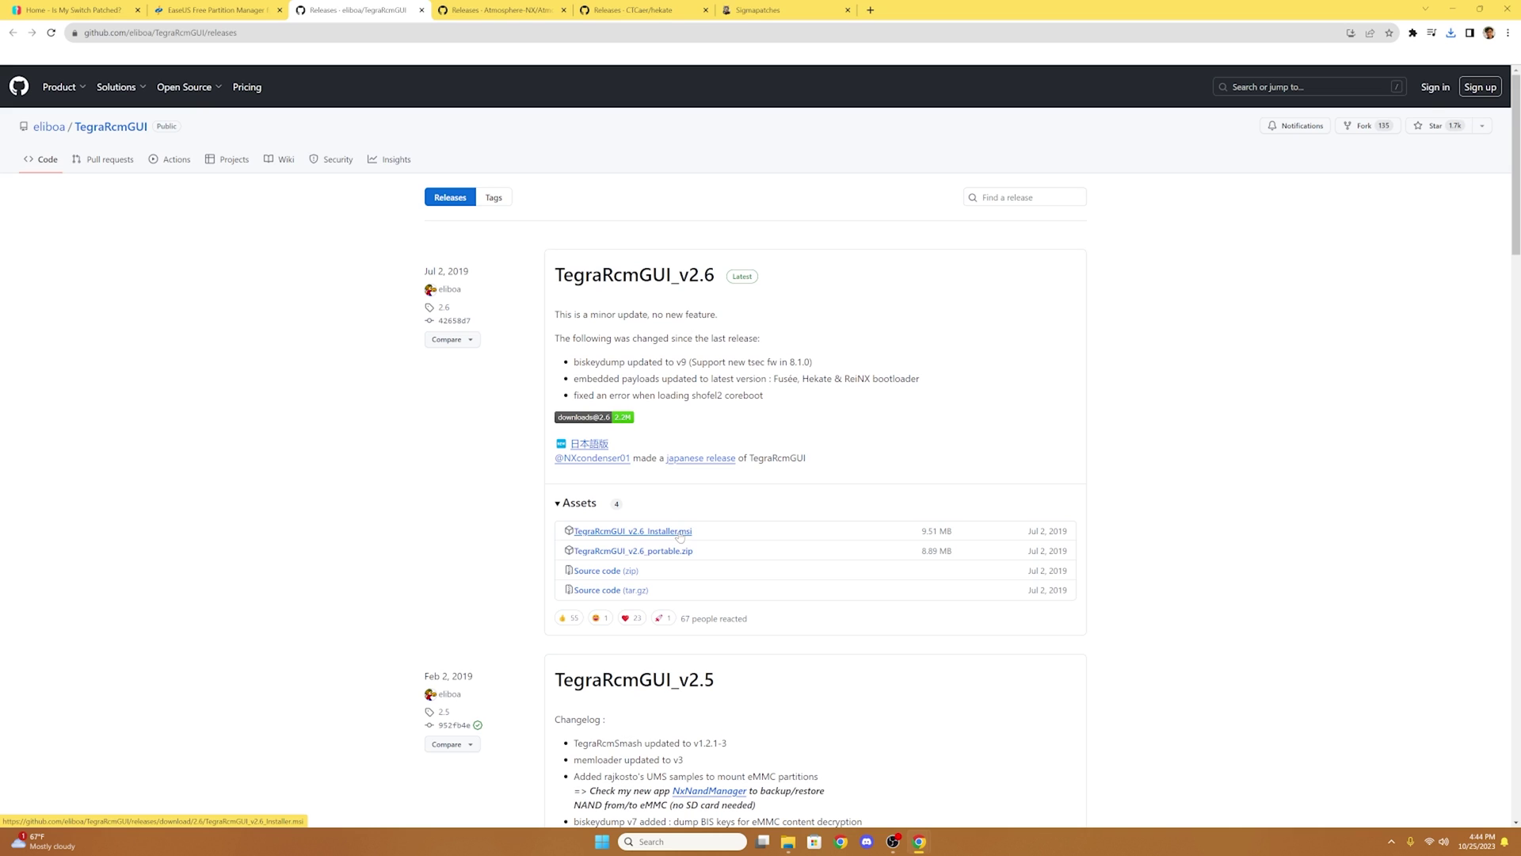
Step: Download the TegraRcmGUI_v2.6 installer, plus the Atmosphère 1.6.1 zip and fusee.bin, from their GitHub release pages
{"action": "left_click", "coordinate": [680, 537]}
{"action": "left_click", "coordinate": [489, 11]}
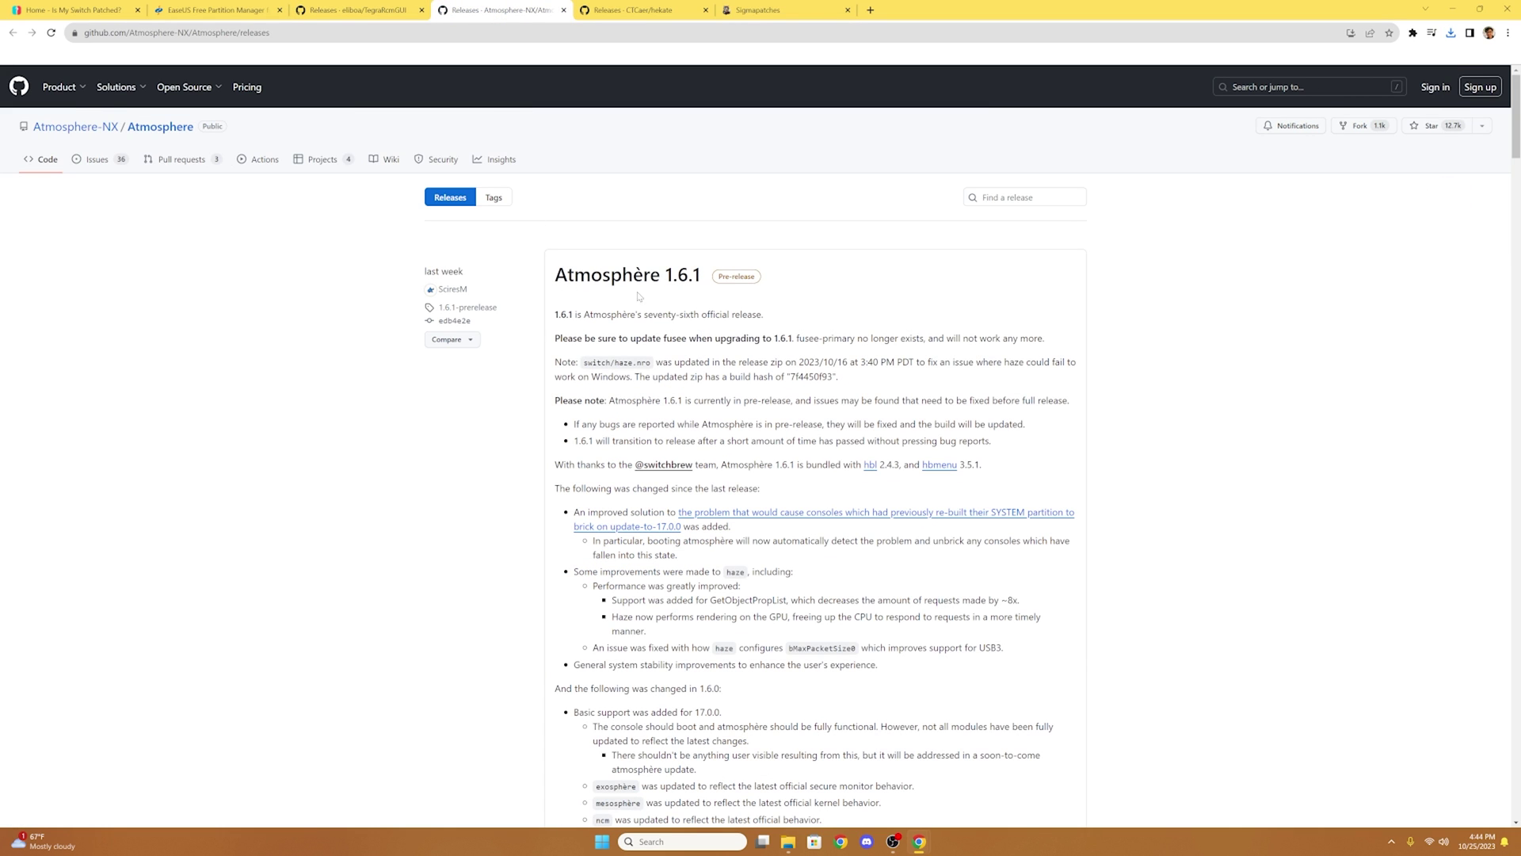
{"action": "scroll", "coordinate": [701, 302], "scroll_direction": "down", "scroll_amount": 8}
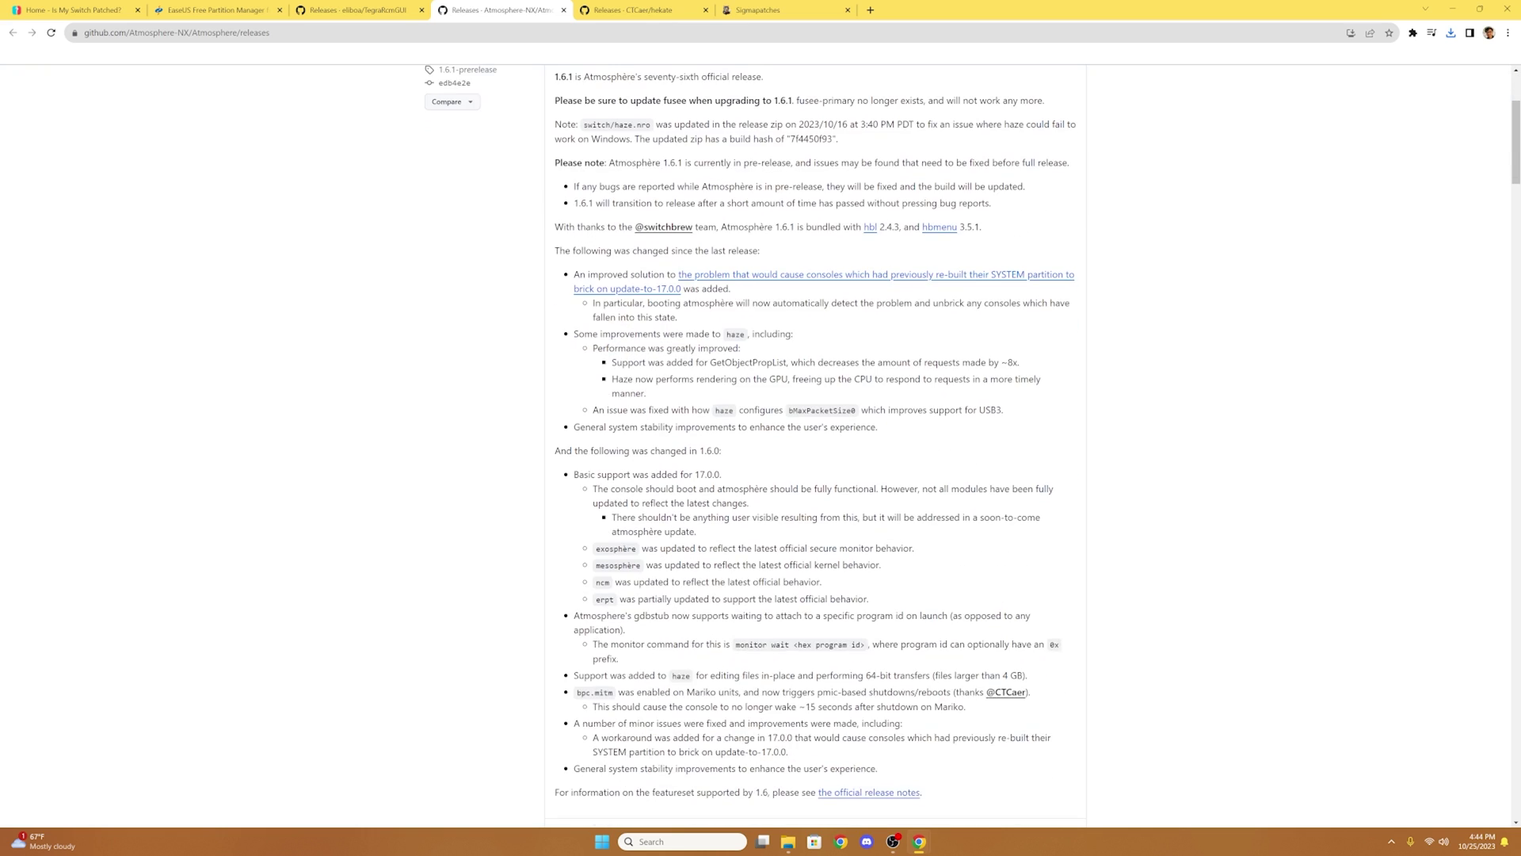
{"action": "left_click", "coordinate": [559, 494]}
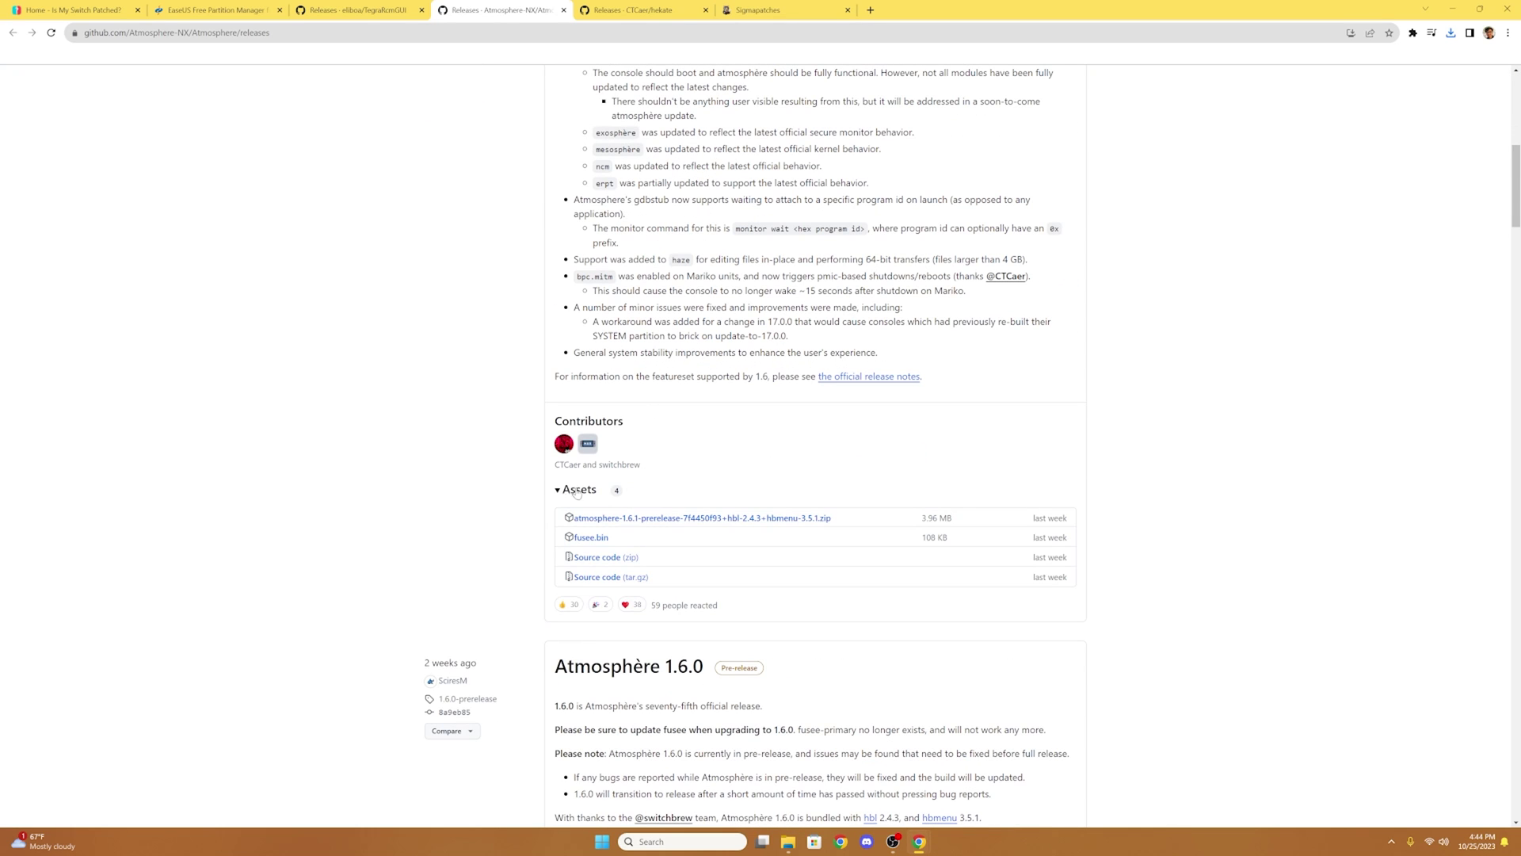
{"action": "left_click", "coordinate": [693, 525]}
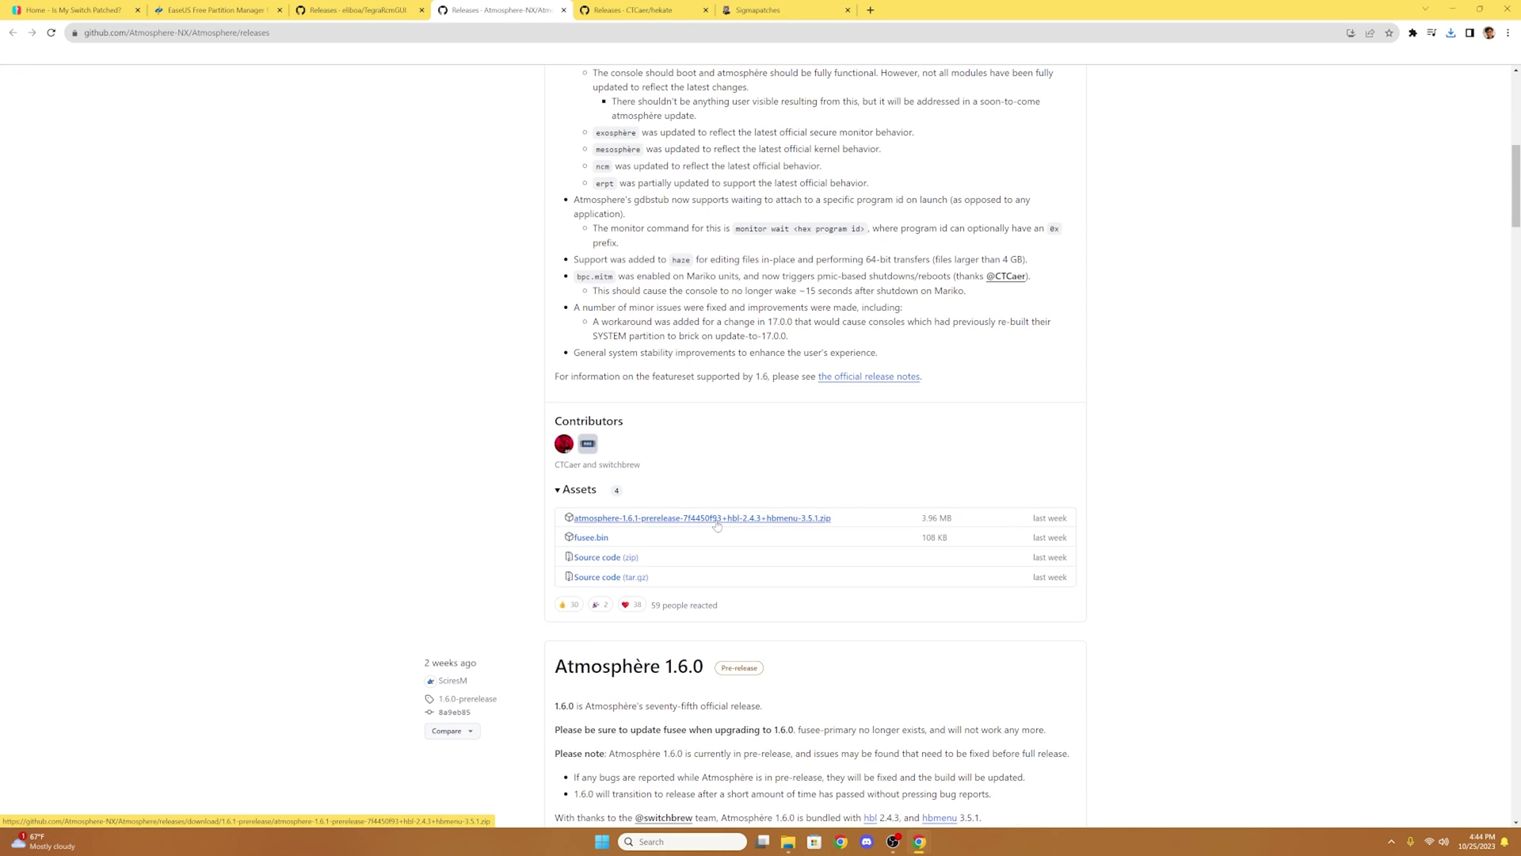
{"action": "left_click", "coordinate": [594, 539]}
Step: Download hekate_ctcaer_6.0.7_Nyx_1.5.6.zip from the hekate releases page and switch to the Sigmapatches page
{"action": "left_click", "coordinate": [625, 11]}
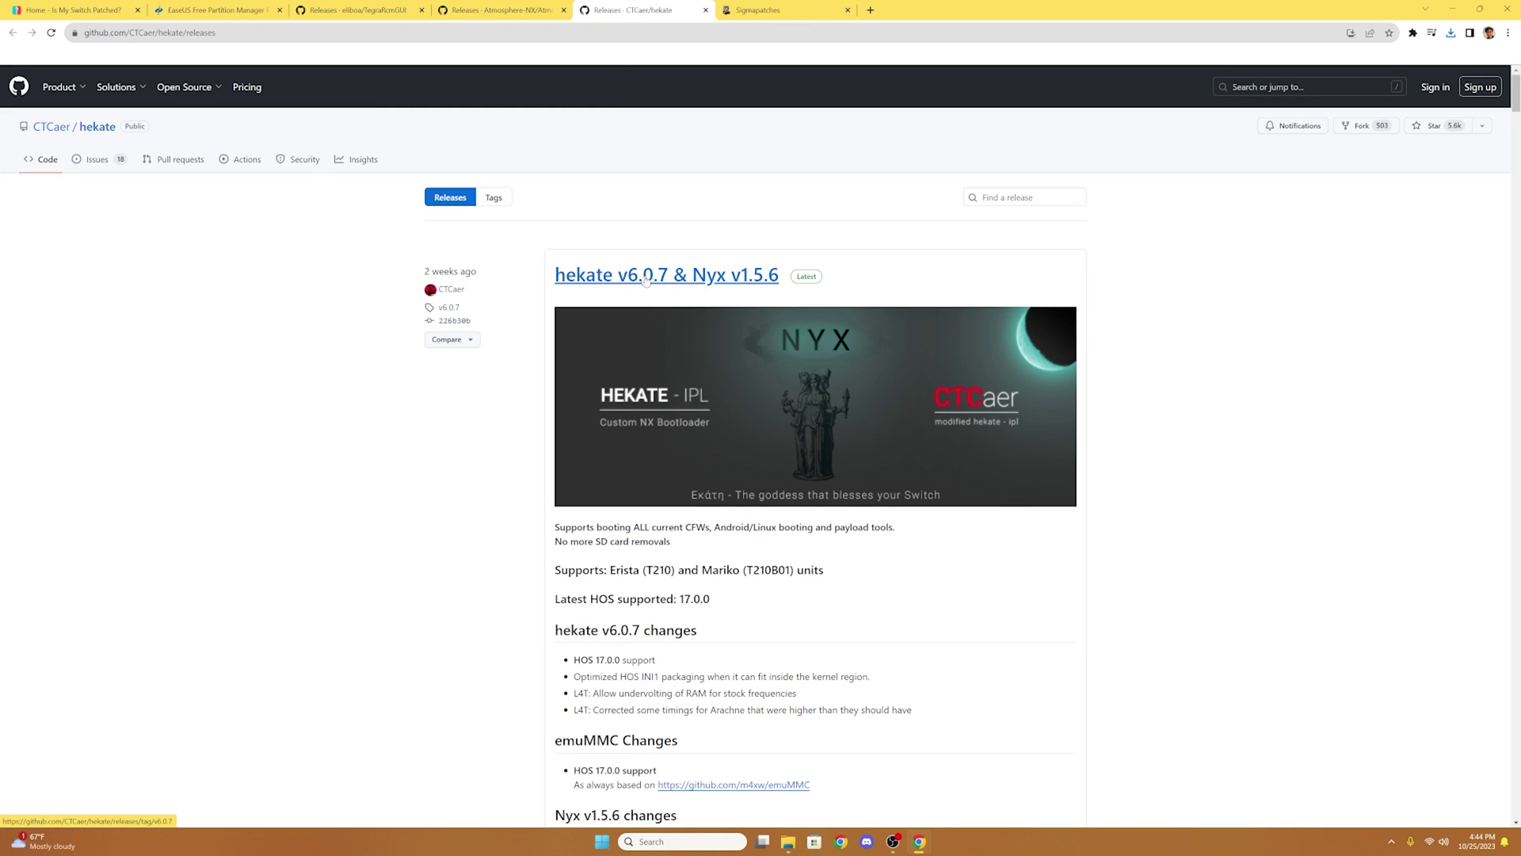
{"action": "scroll", "coordinate": [661, 286], "scroll_direction": "down", "scroll_amount": 9}
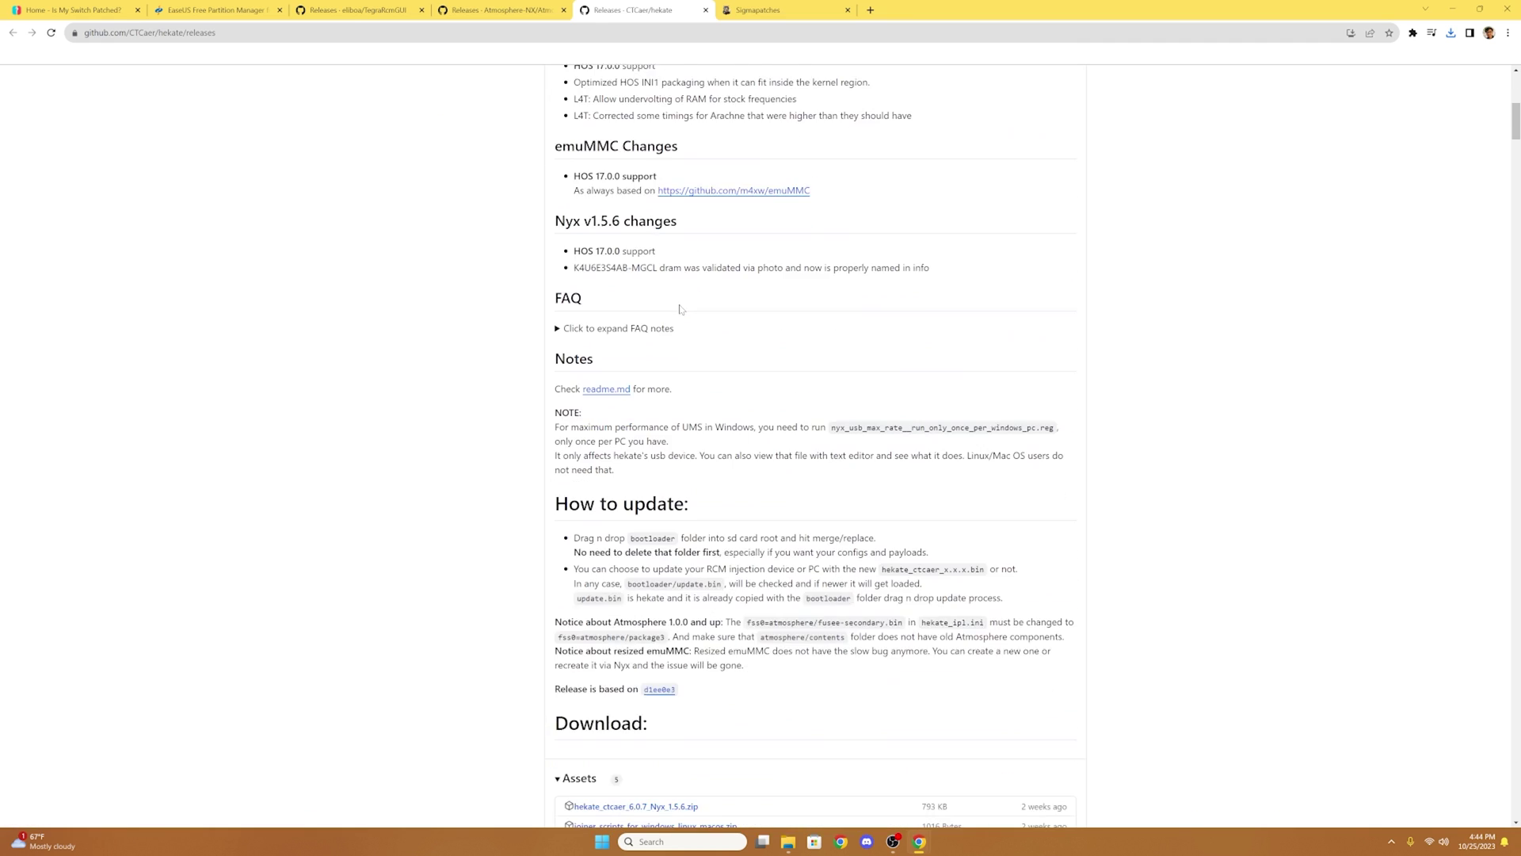
{"action": "scroll", "coordinate": [630, 396], "scroll_direction": "down", "scroll_amount": 3}
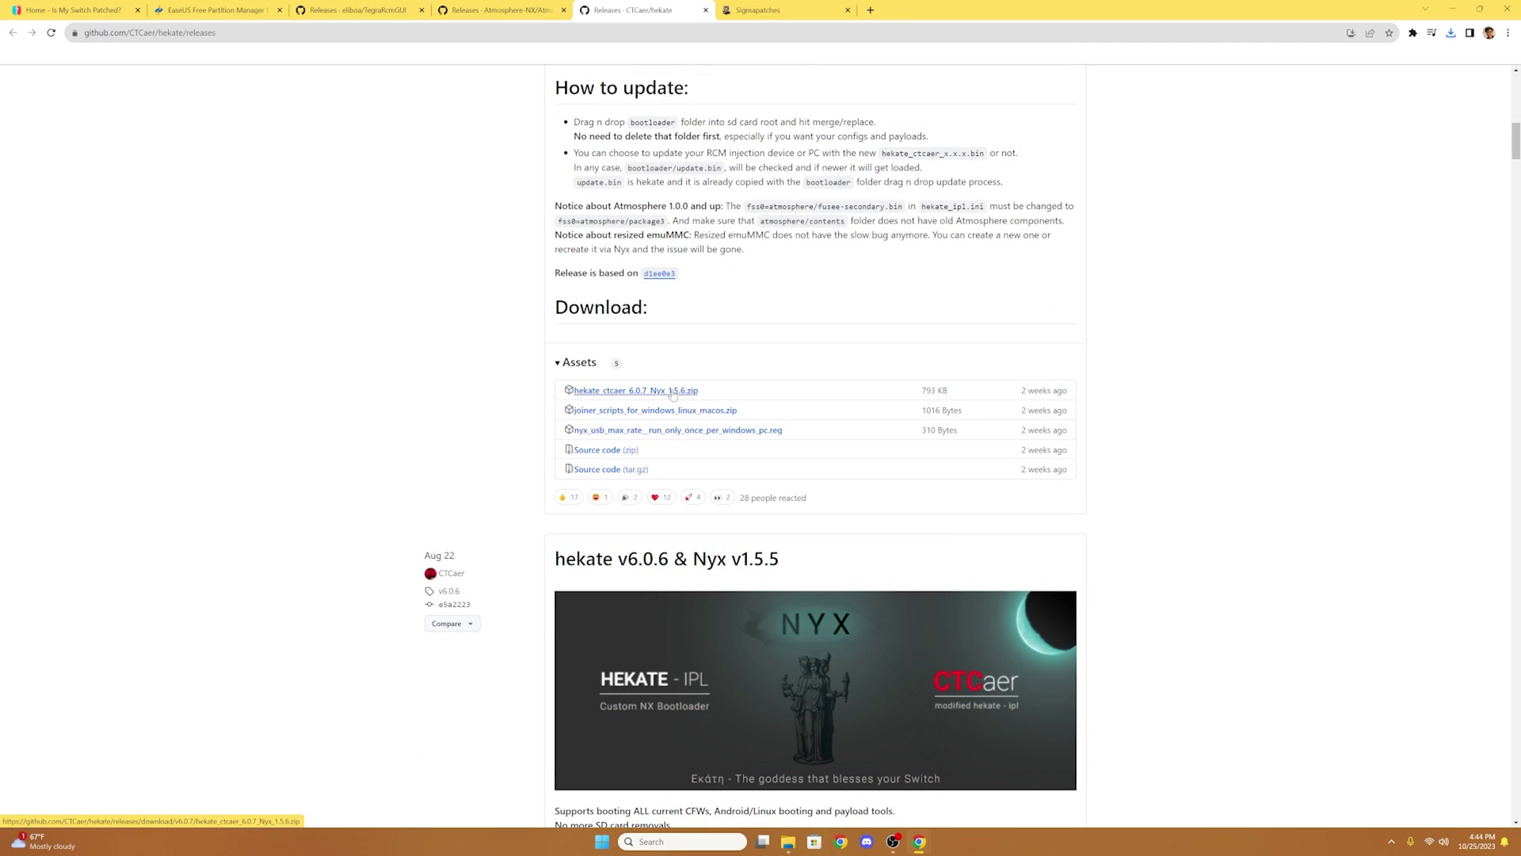
{"action": "key", "text": "ctrl+Tab"}
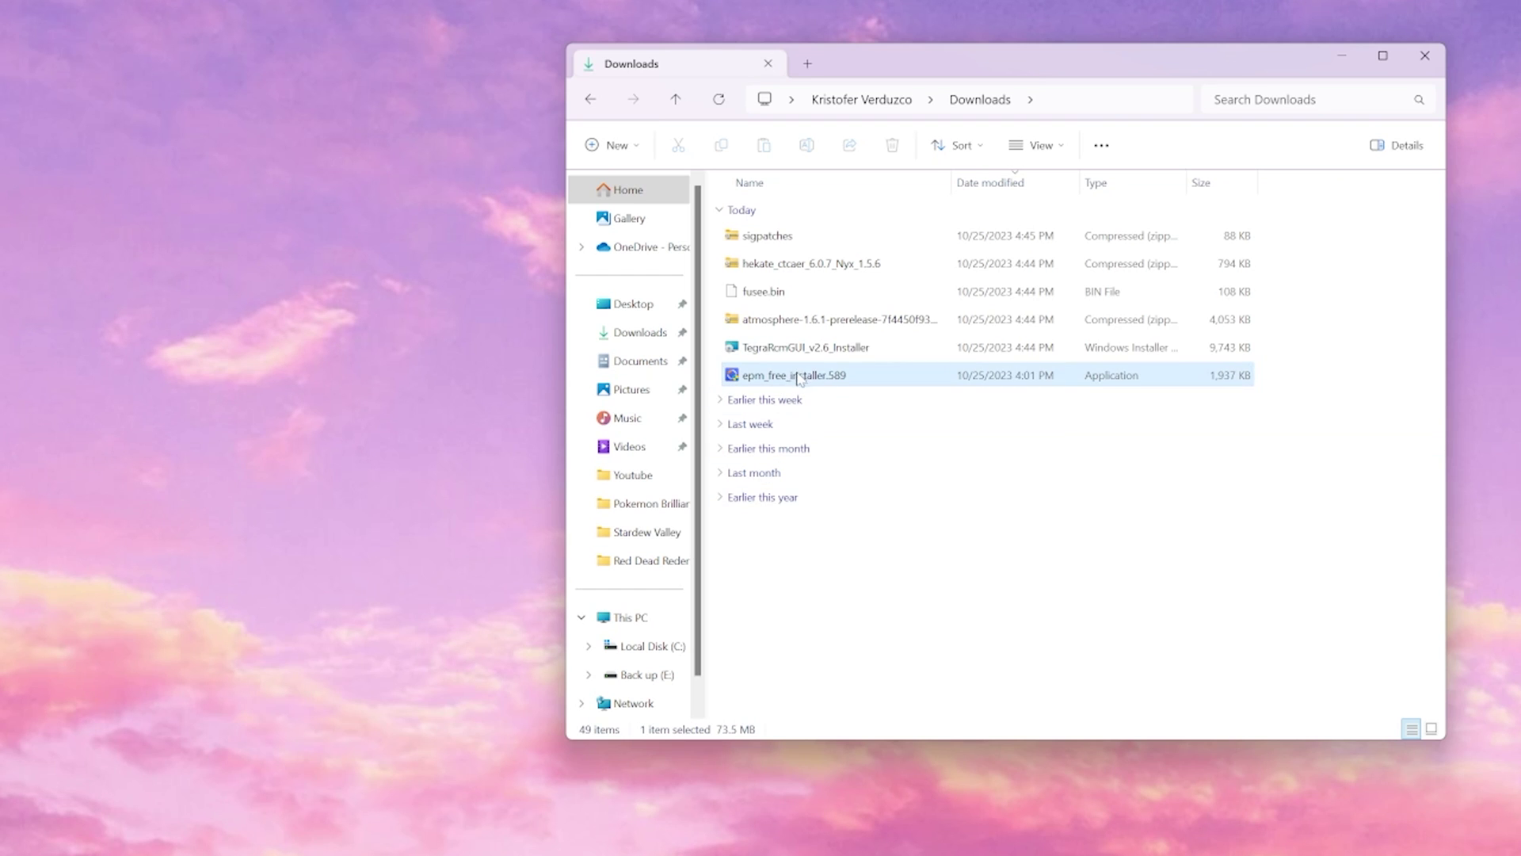
Step: Run epm_free_installer.589 from Downloads to reinstall EaseUS Partition Master, and start the program
{"action": "double_click", "coordinate": [829, 375]}
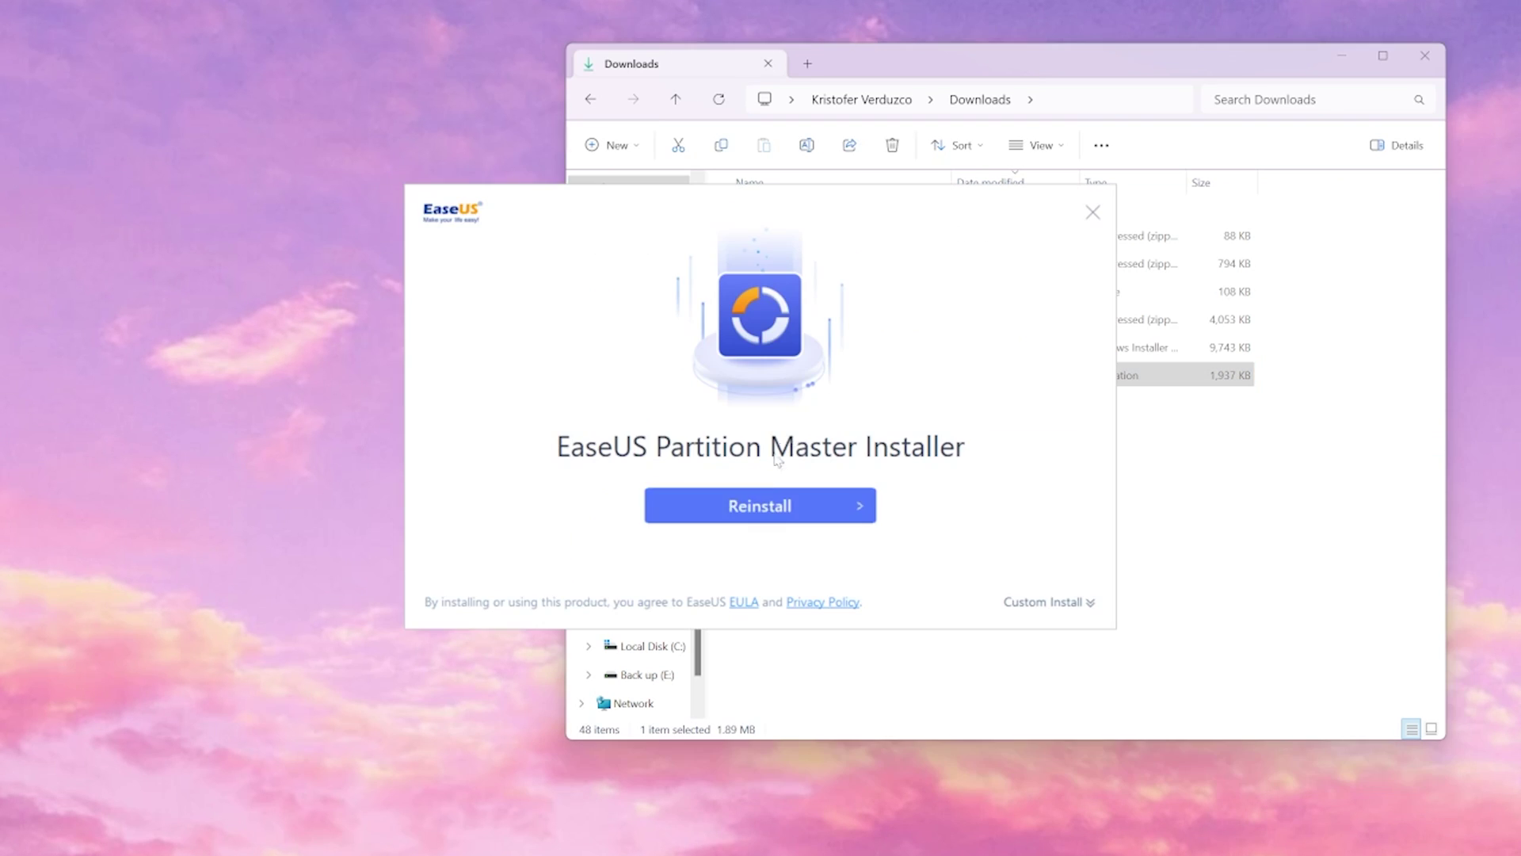
{"action": "left_click", "coordinate": [745, 515]}
{"action": "left_click", "coordinate": [729, 461]}
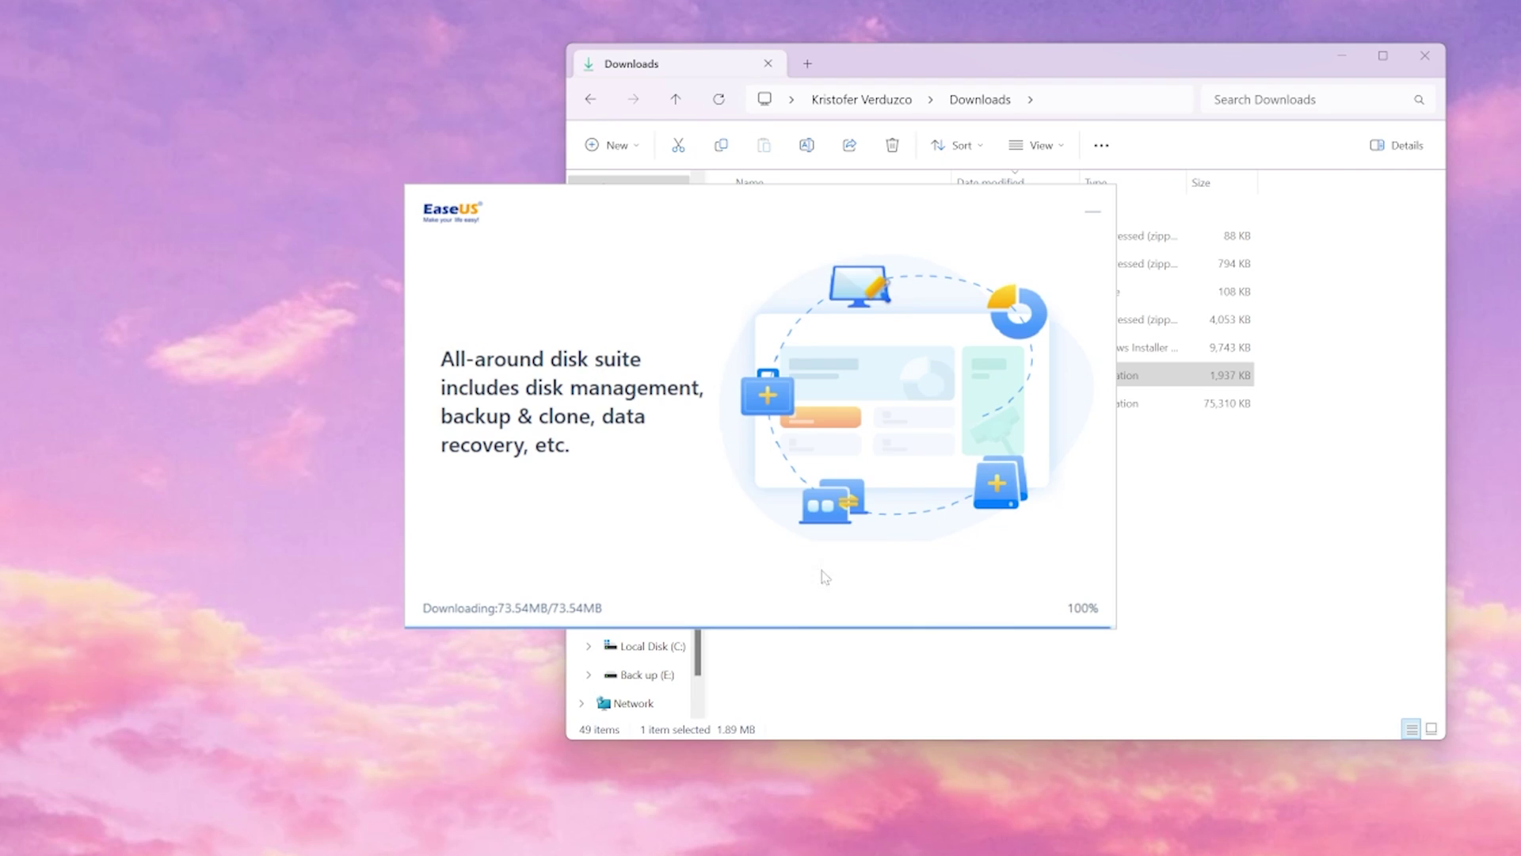
{"action": "left_click", "coordinate": [721, 576]}
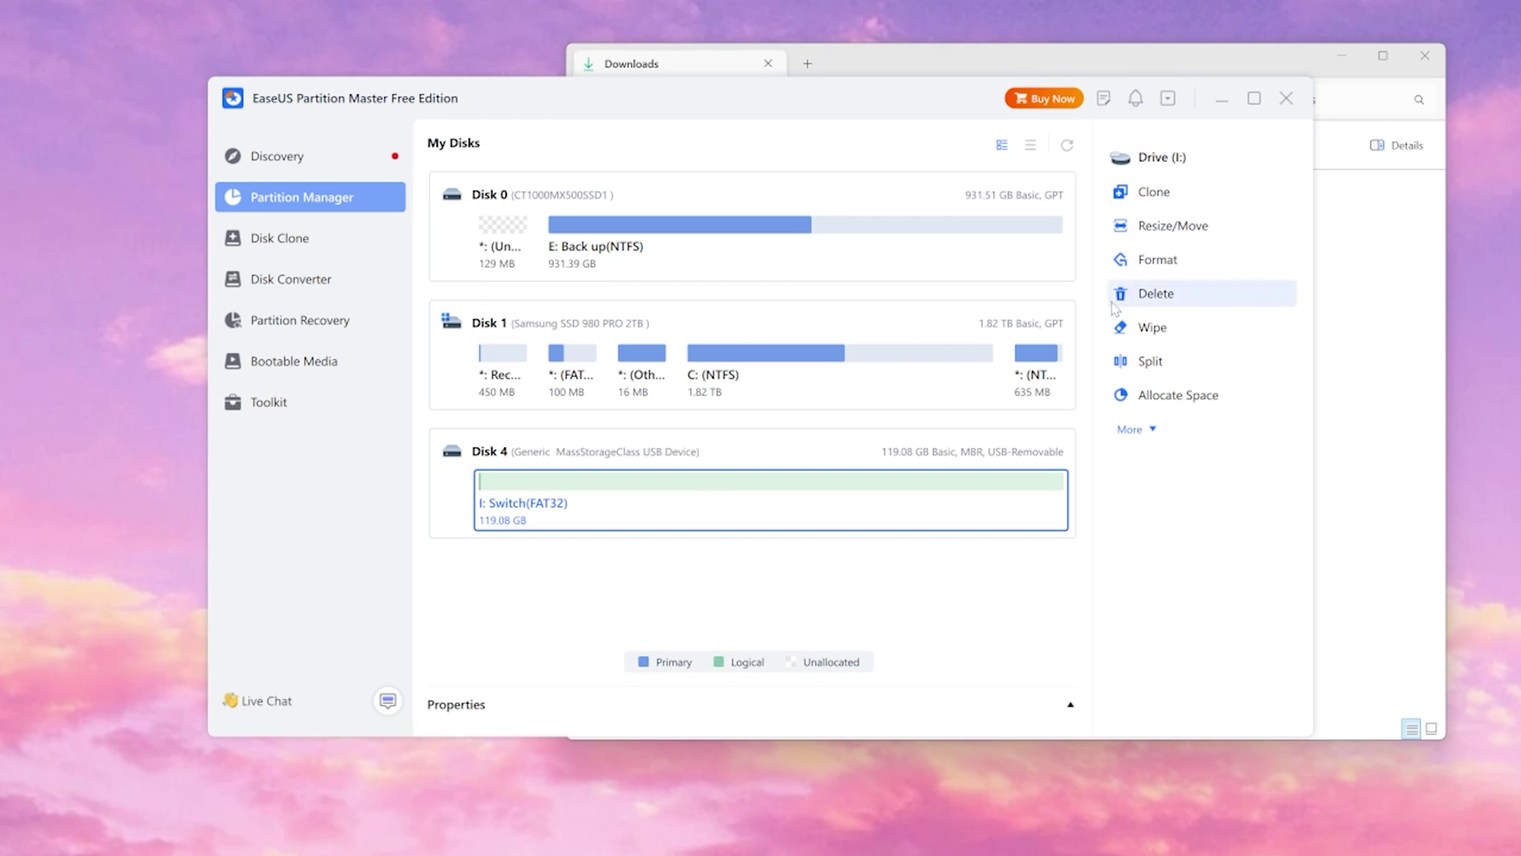
Step: Queue a quick format of the Switch (I:) partition as FAT32 with a 32 KB cluster size
{"action": "left_click", "coordinate": [1151, 266]}
{"action": "left_click", "coordinate": [785, 383]}
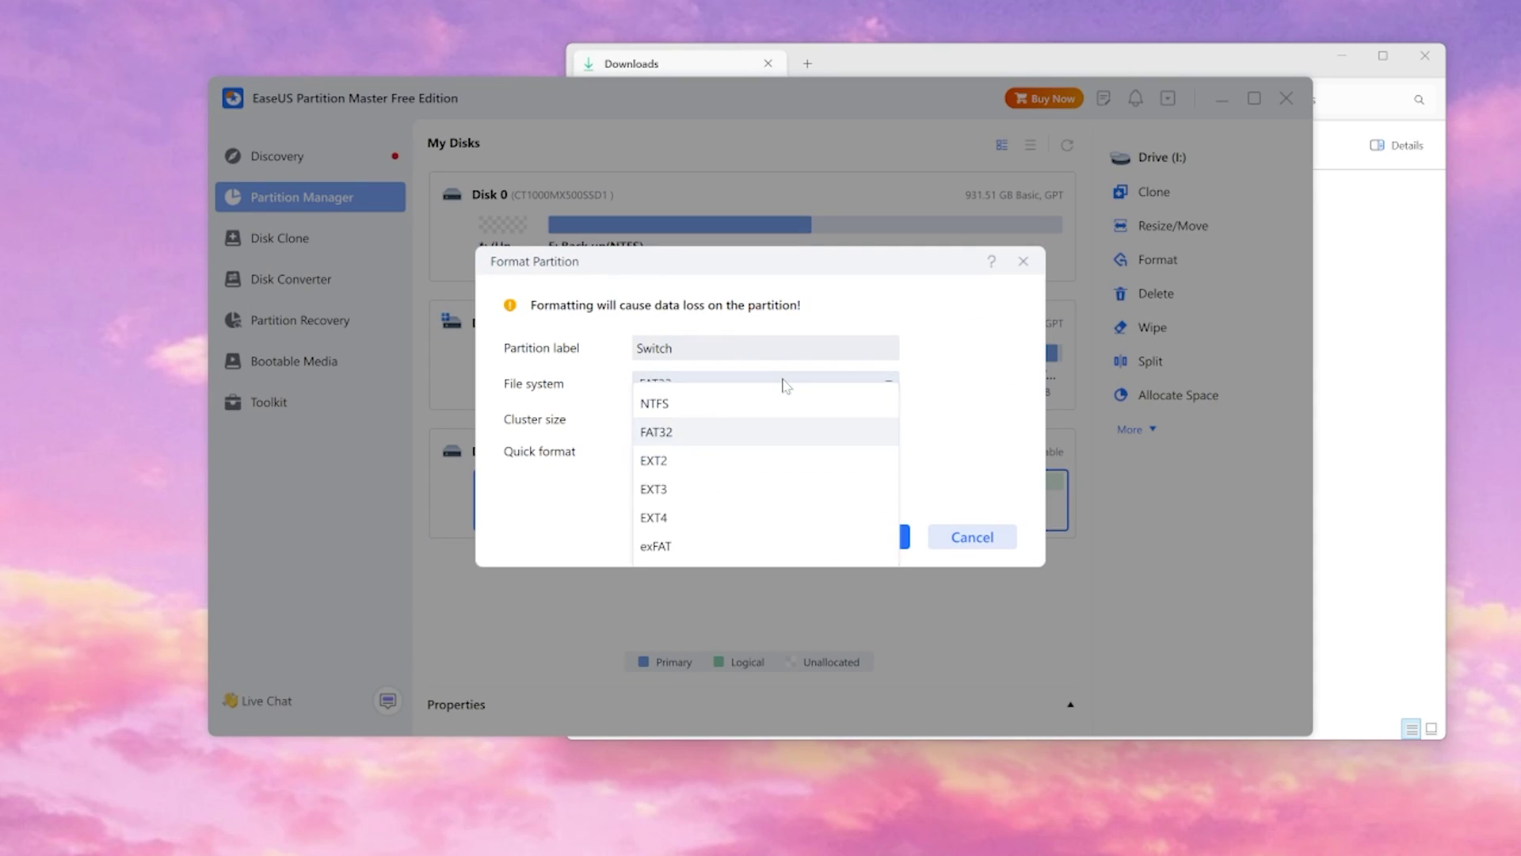
{"action": "left_click", "coordinate": [711, 436]}
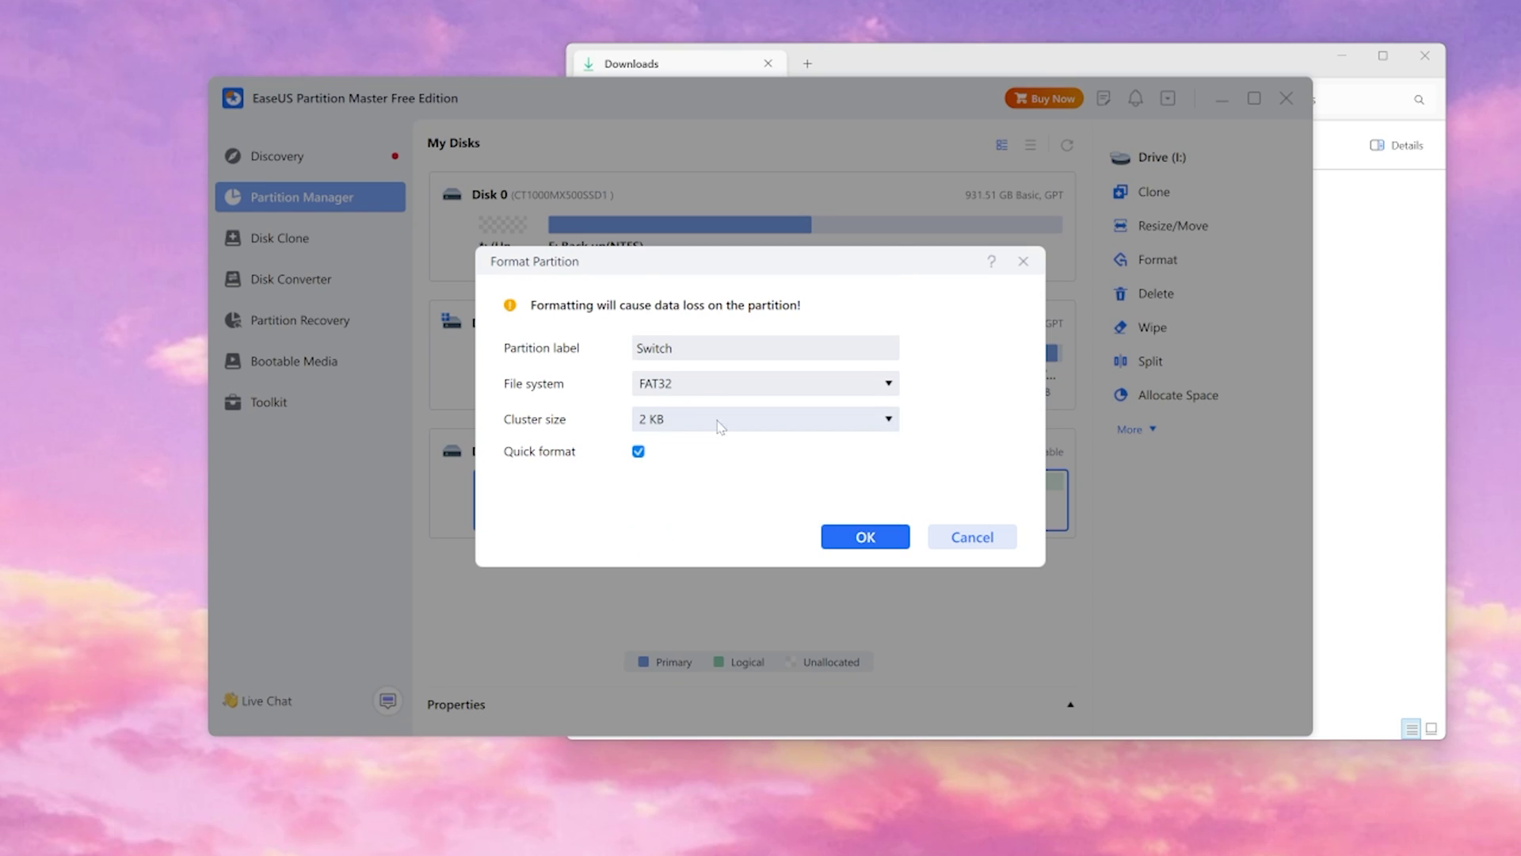
{"action": "left_click", "coordinate": [718, 420]}
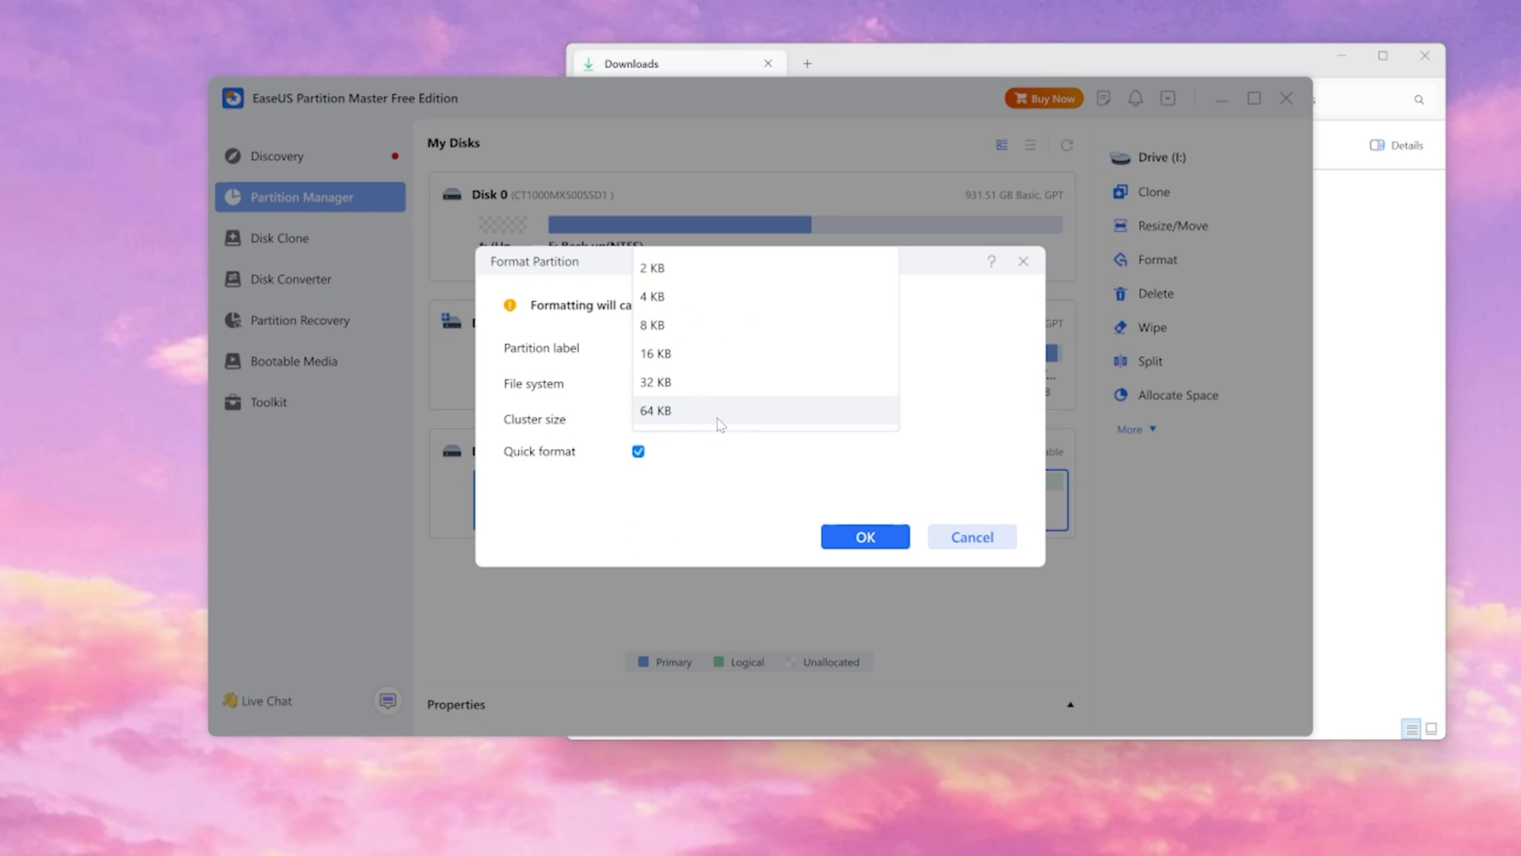
{"action": "left_click", "coordinate": [697, 382]}
{"action": "left_click", "coordinate": [861, 539]}
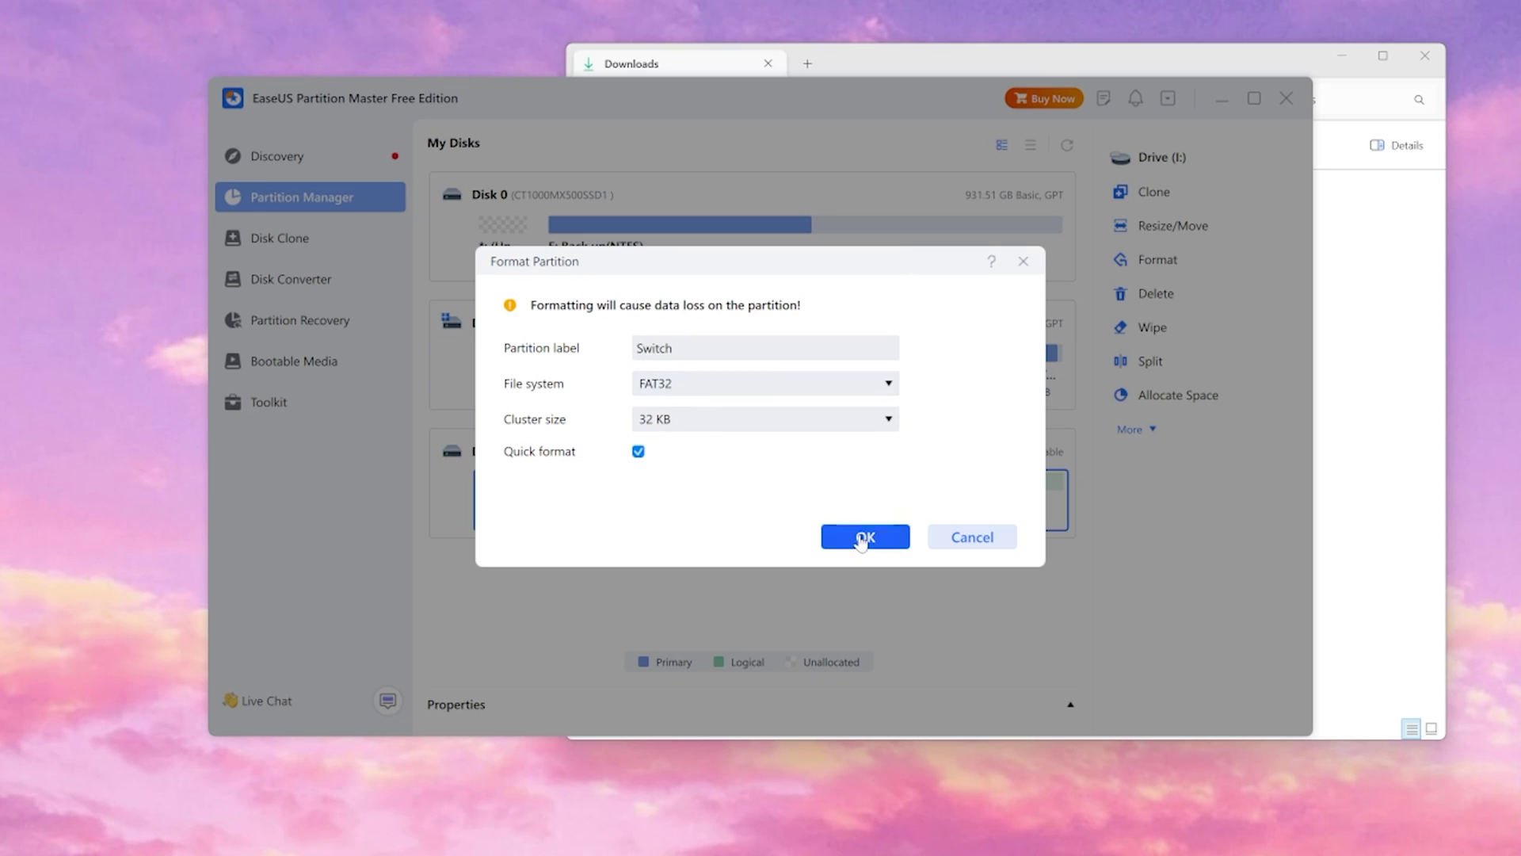
{"action": "left_click", "coordinate": [866, 498]}
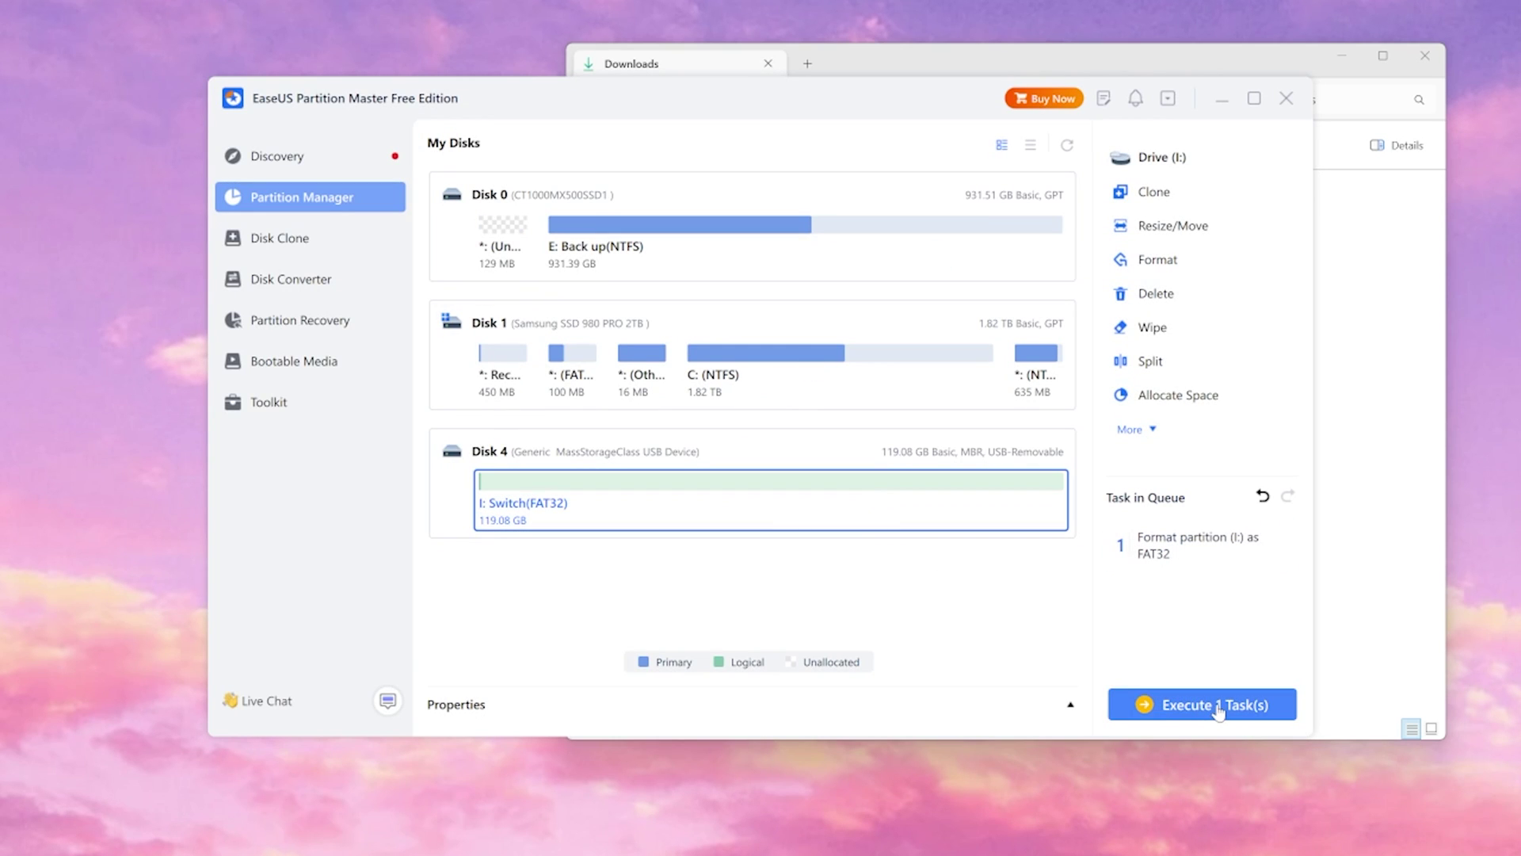
Step: Execute the queued format of partition I: and close the partition manager
{"action": "left_click", "coordinate": [1219, 713]}
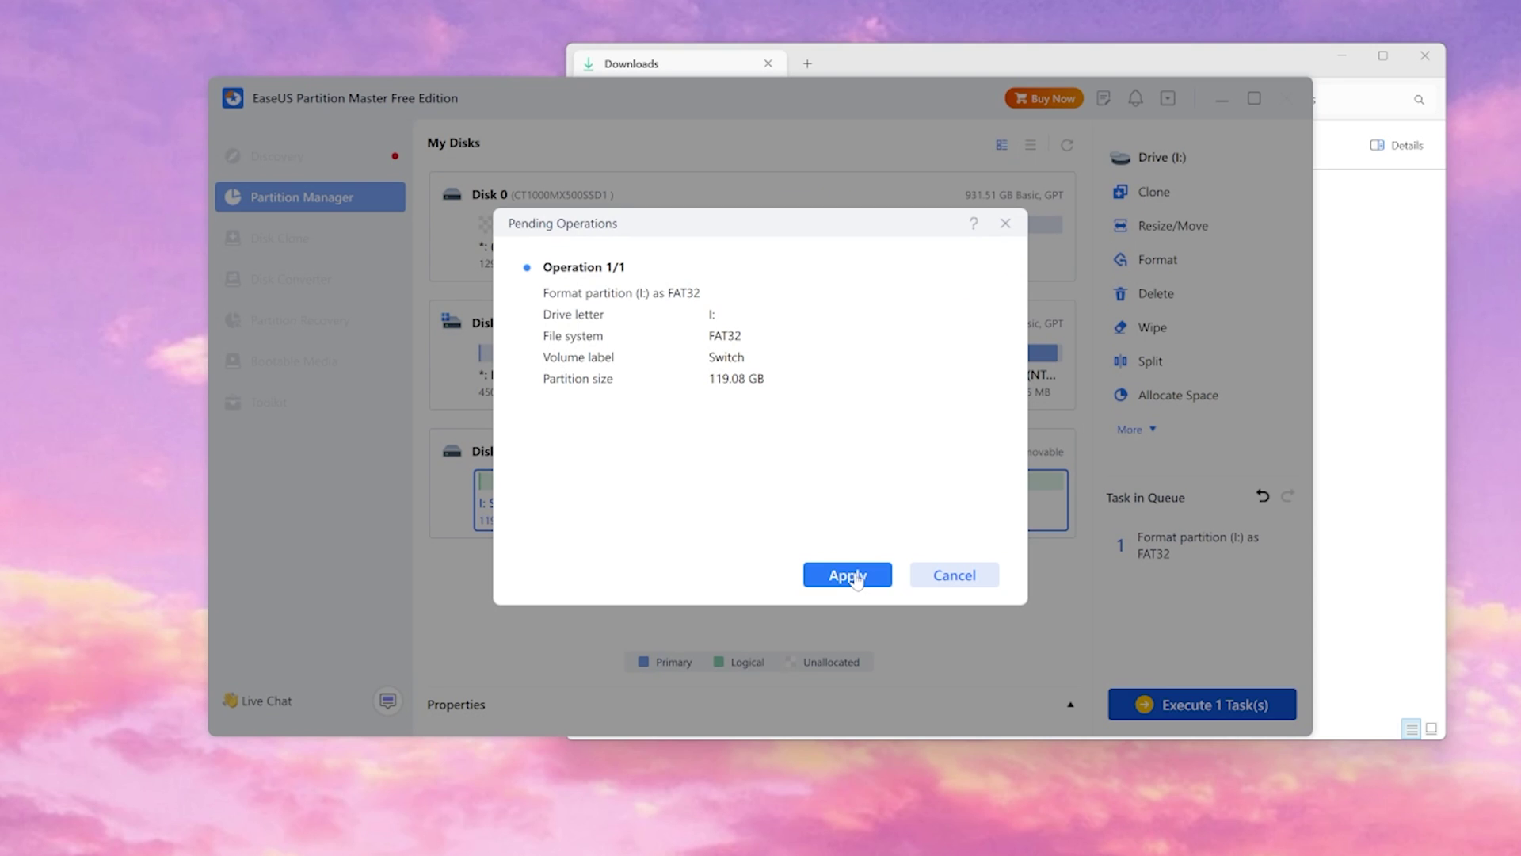
{"action": "left_click", "coordinate": [855, 581]}
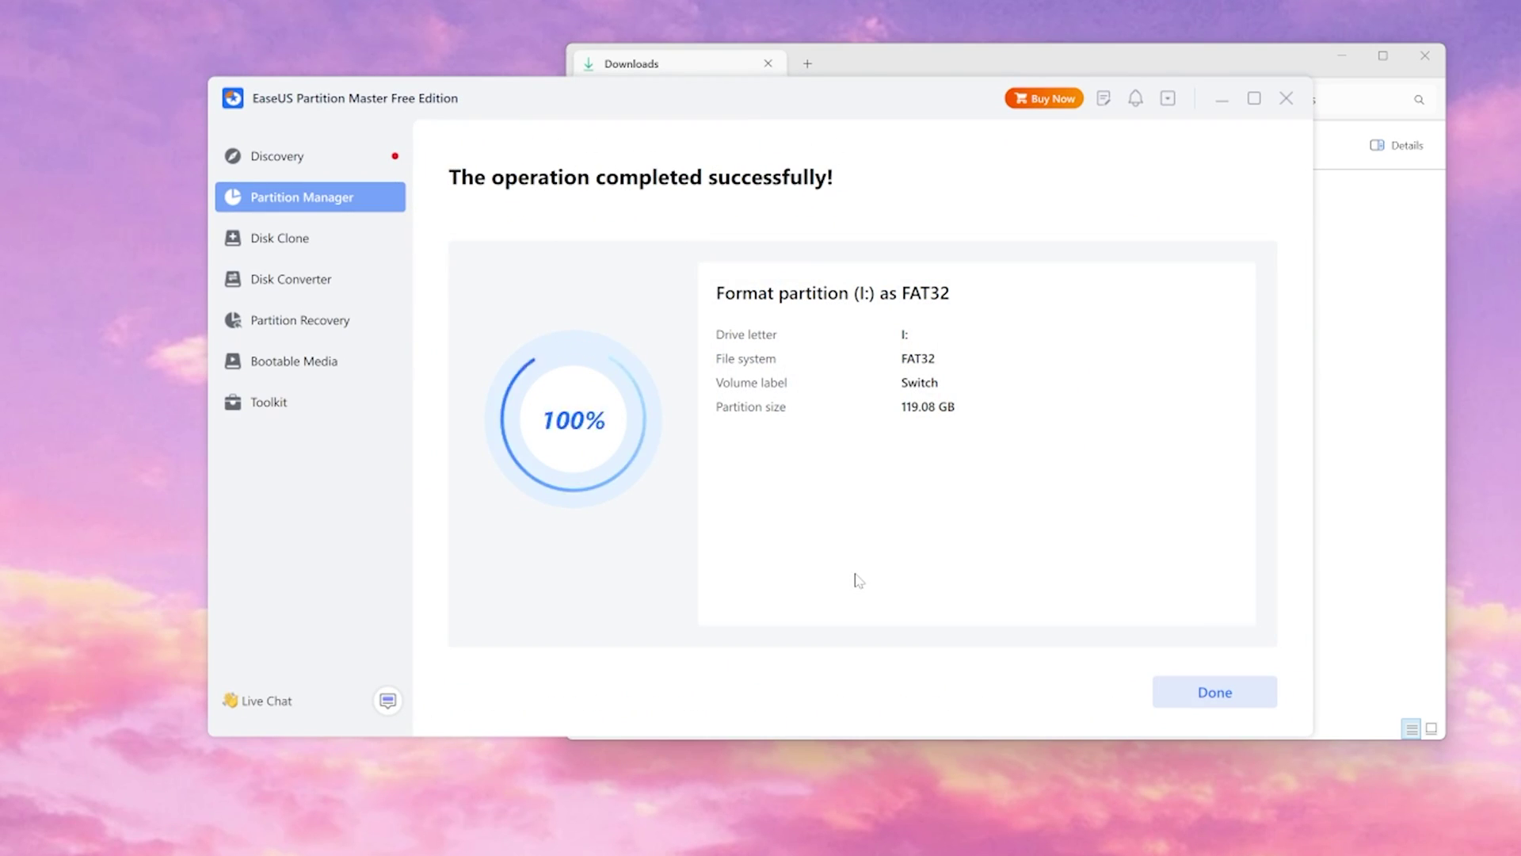
{"action": "left_click", "coordinate": [1203, 695]}
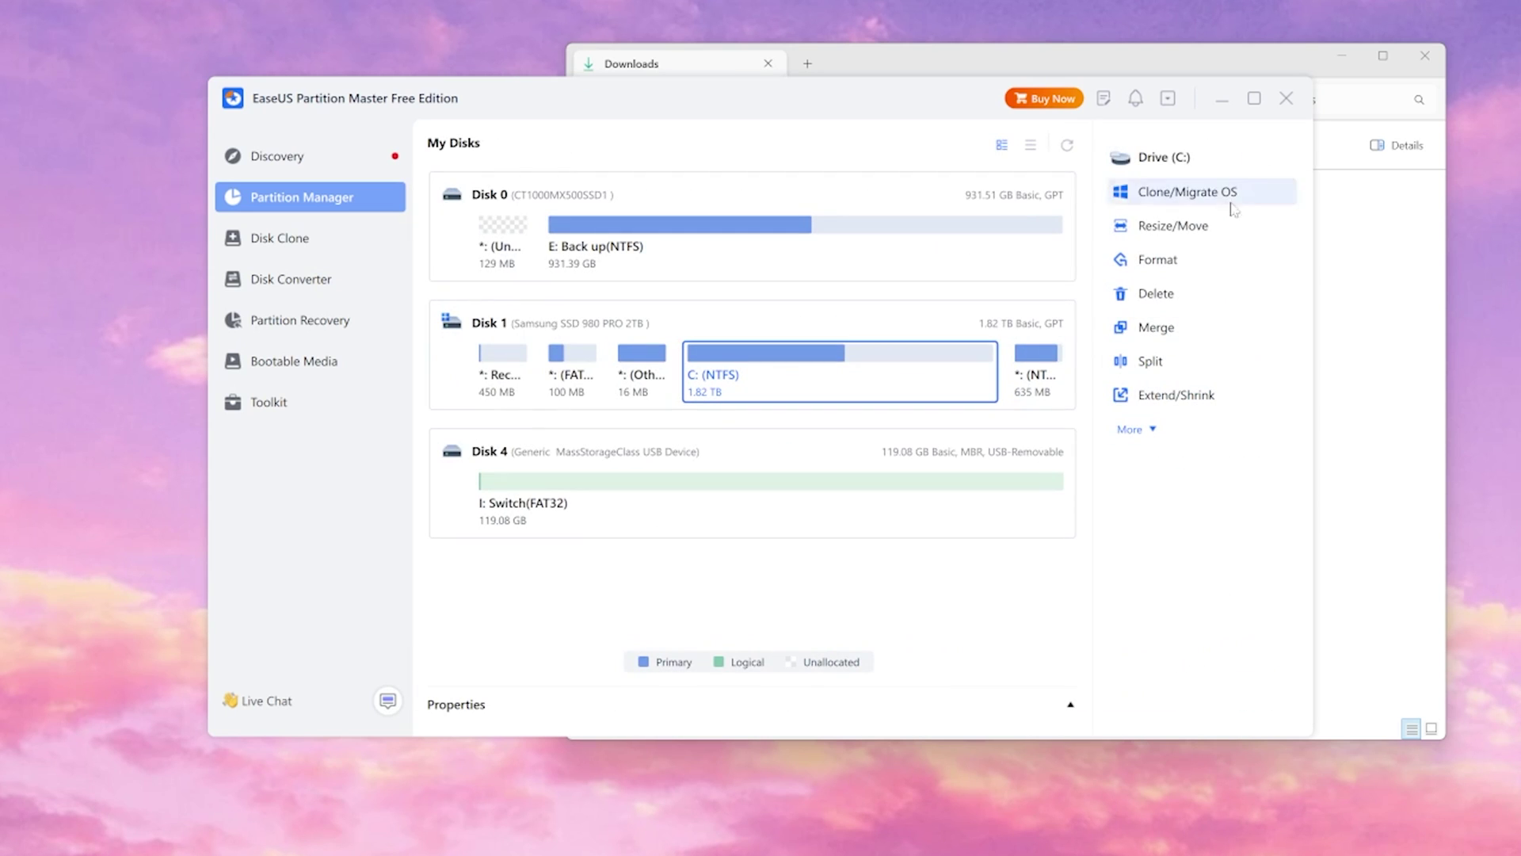
{"action": "left_click", "coordinate": [1284, 105]}
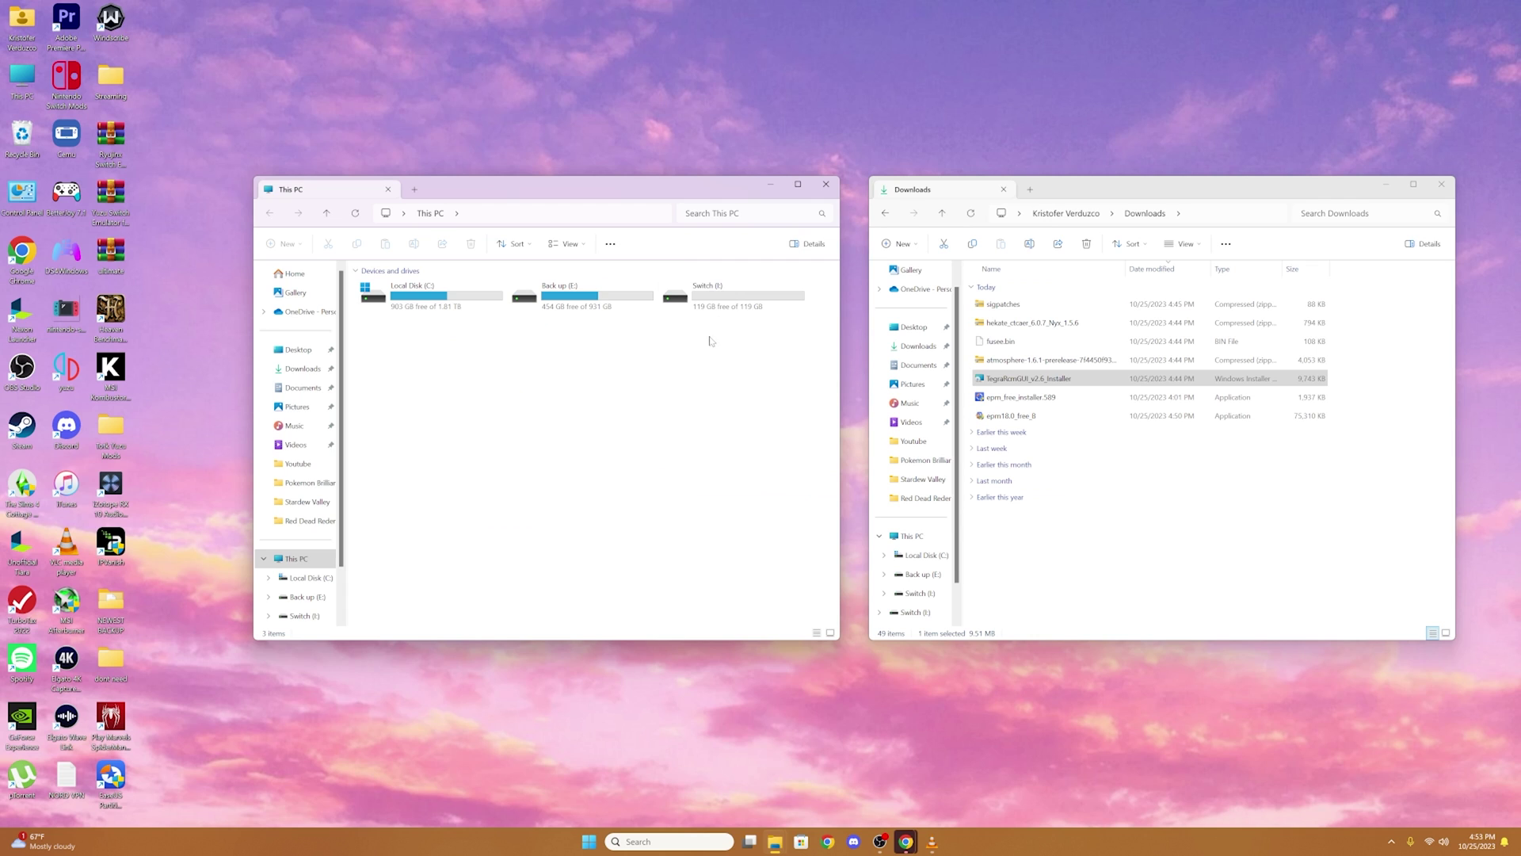
Step: Copy the atmosphere and switch folders and hbmenu.nro from the Atmosphère 1.6.1 zip to the root of the Switch (I:) drive
{"action": "left_click", "coordinate": [720, 301]}
{"action": "double_click", "coordinate": [720, 302]}
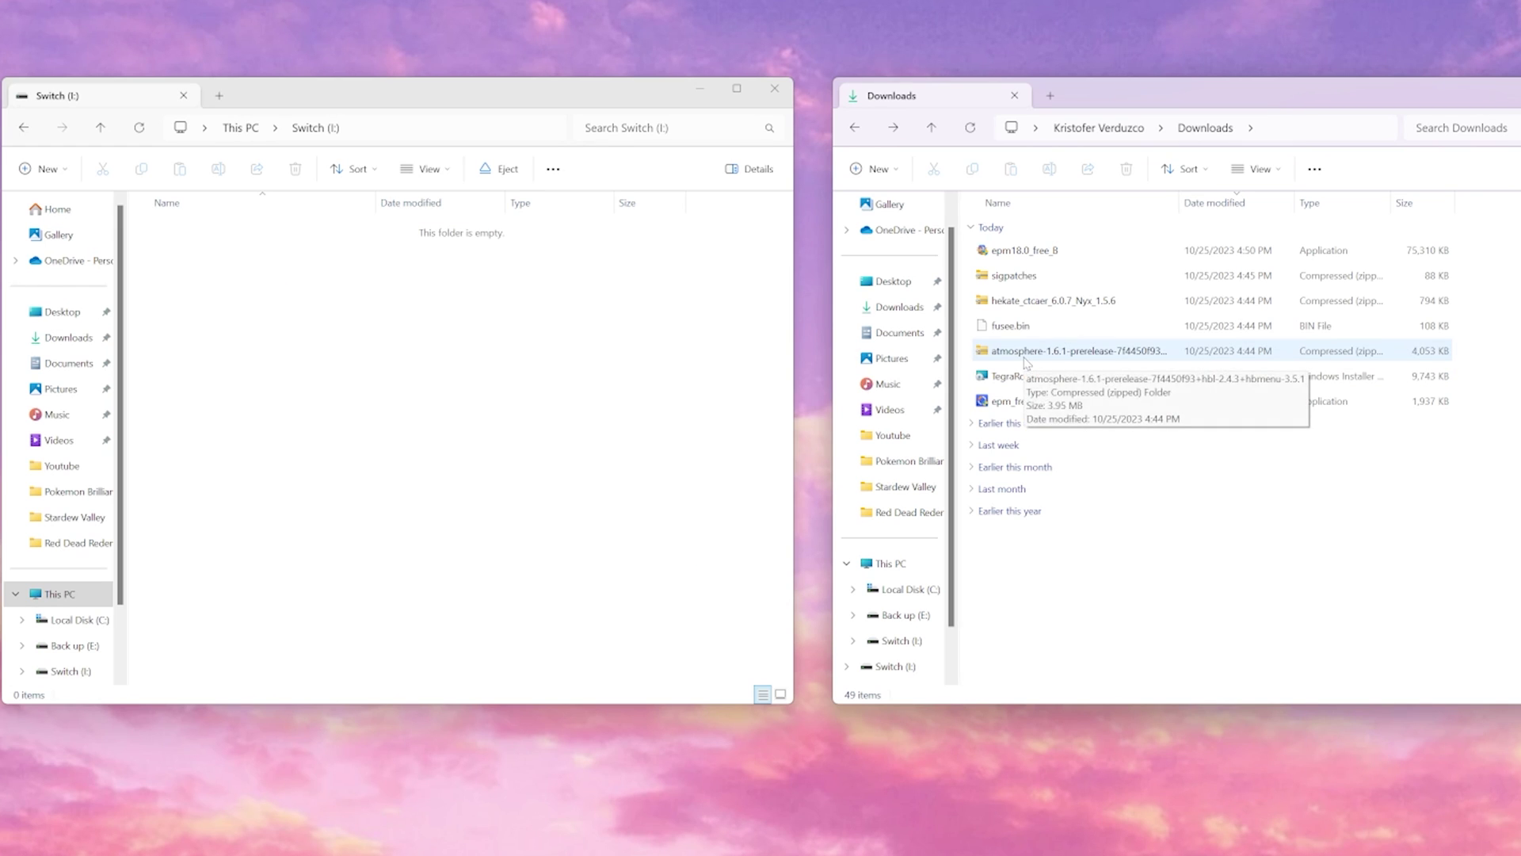
{"action": "double_click", "coordinate": [1025, 358]}
{"action": "left_click_drag", "start_coordinate": [1058, 328], "coordinate": [407, 391]}
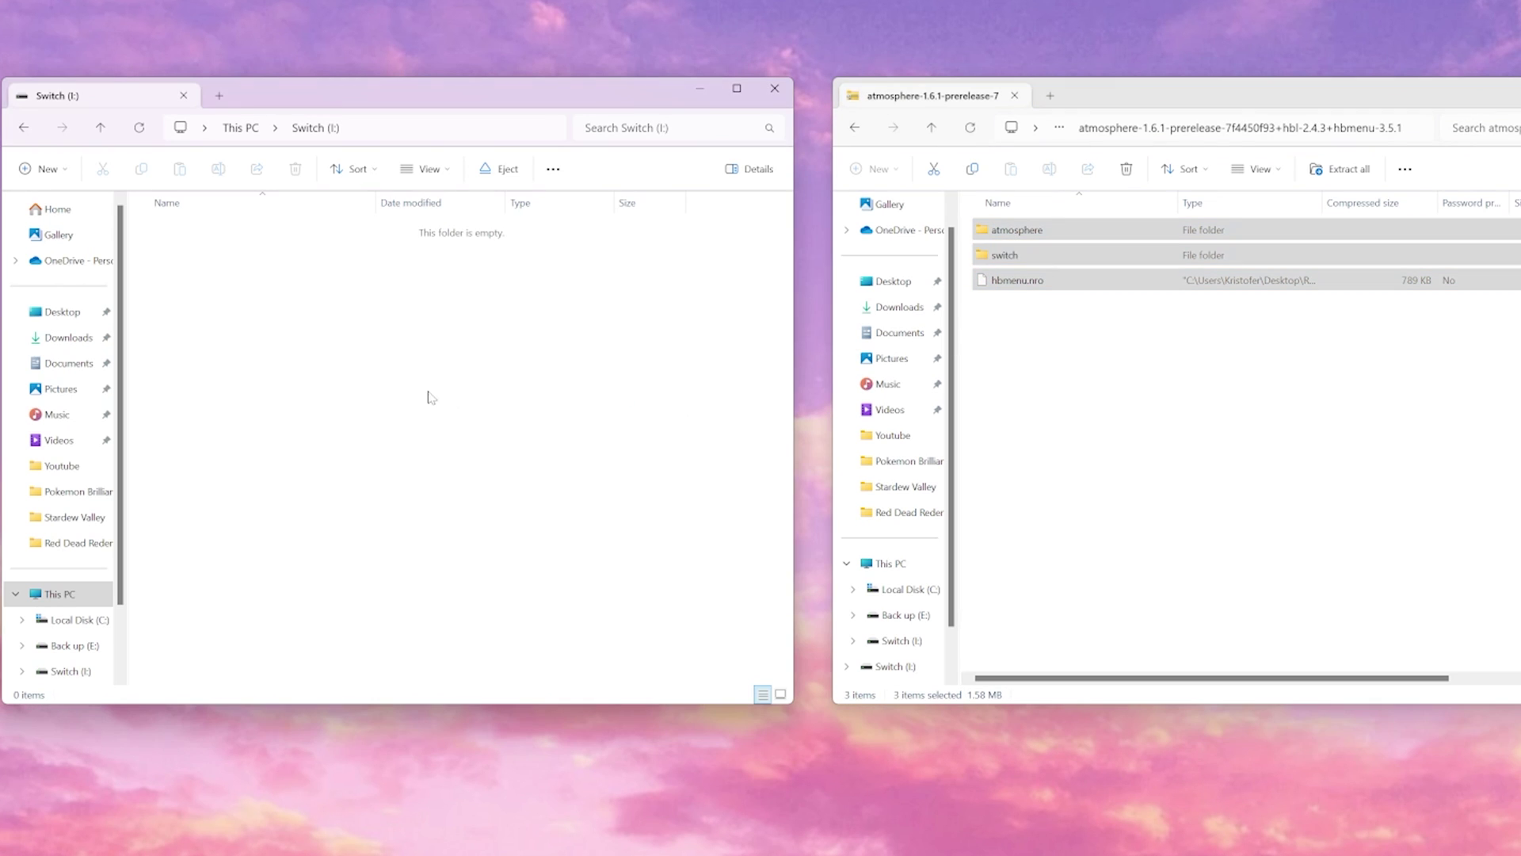
{"action": "left_click", "coordinate": [1120, 443]}
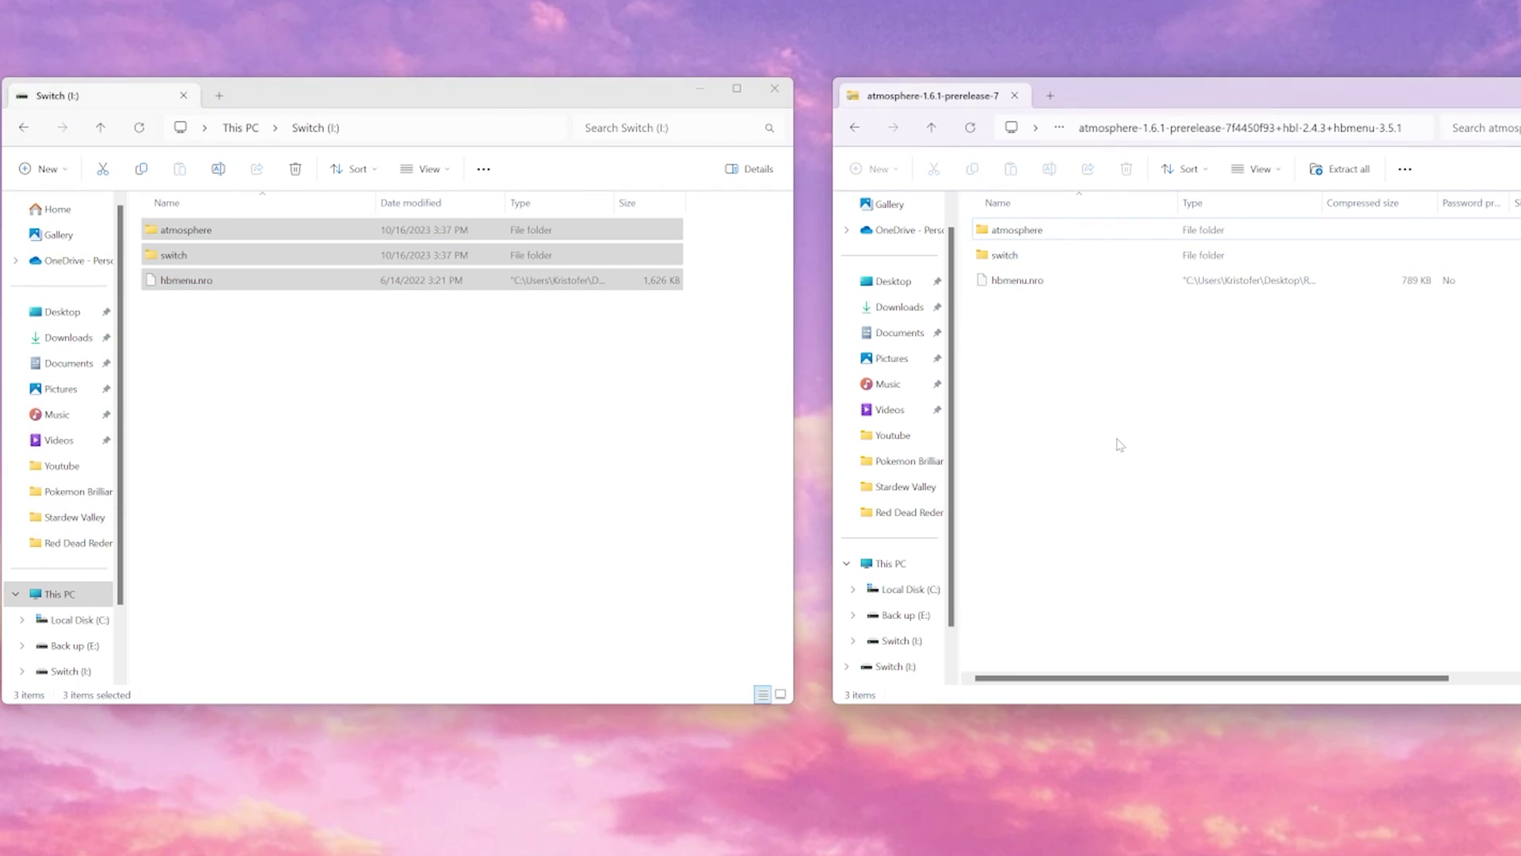
Step: Copy the bootloader folder from the hekate_ctcaer_6.0.7_Nyx_1.5.6 zip to the root of the Switch (I:) drive
{"action": "key", "text": "alt+Left"}
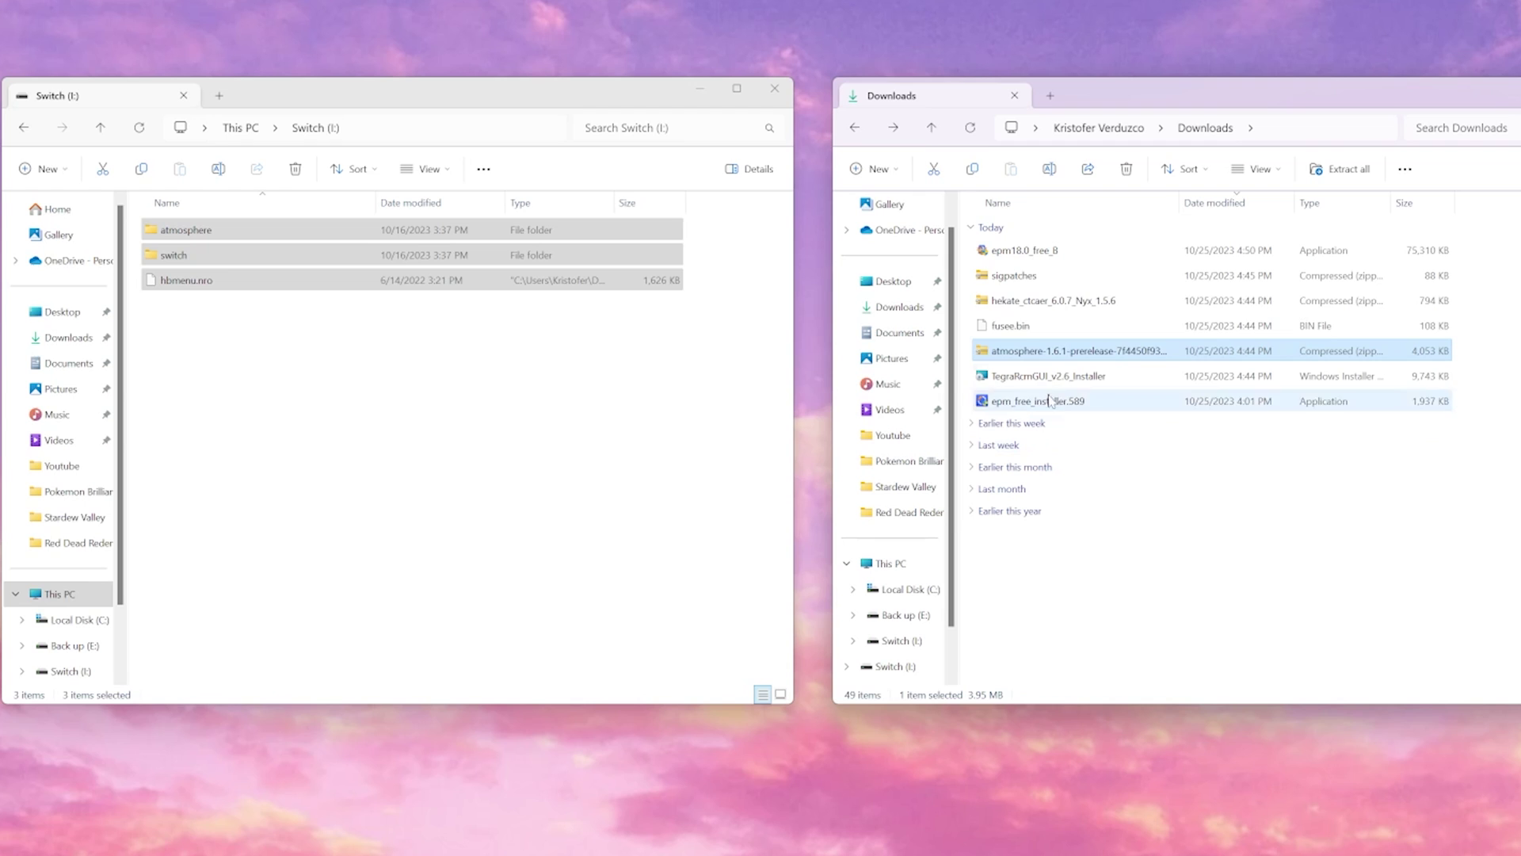
{"action": "double_click", "coordinate": [1034, 306]}
{"action": "left_click", "coordinate": [1022, 231]}
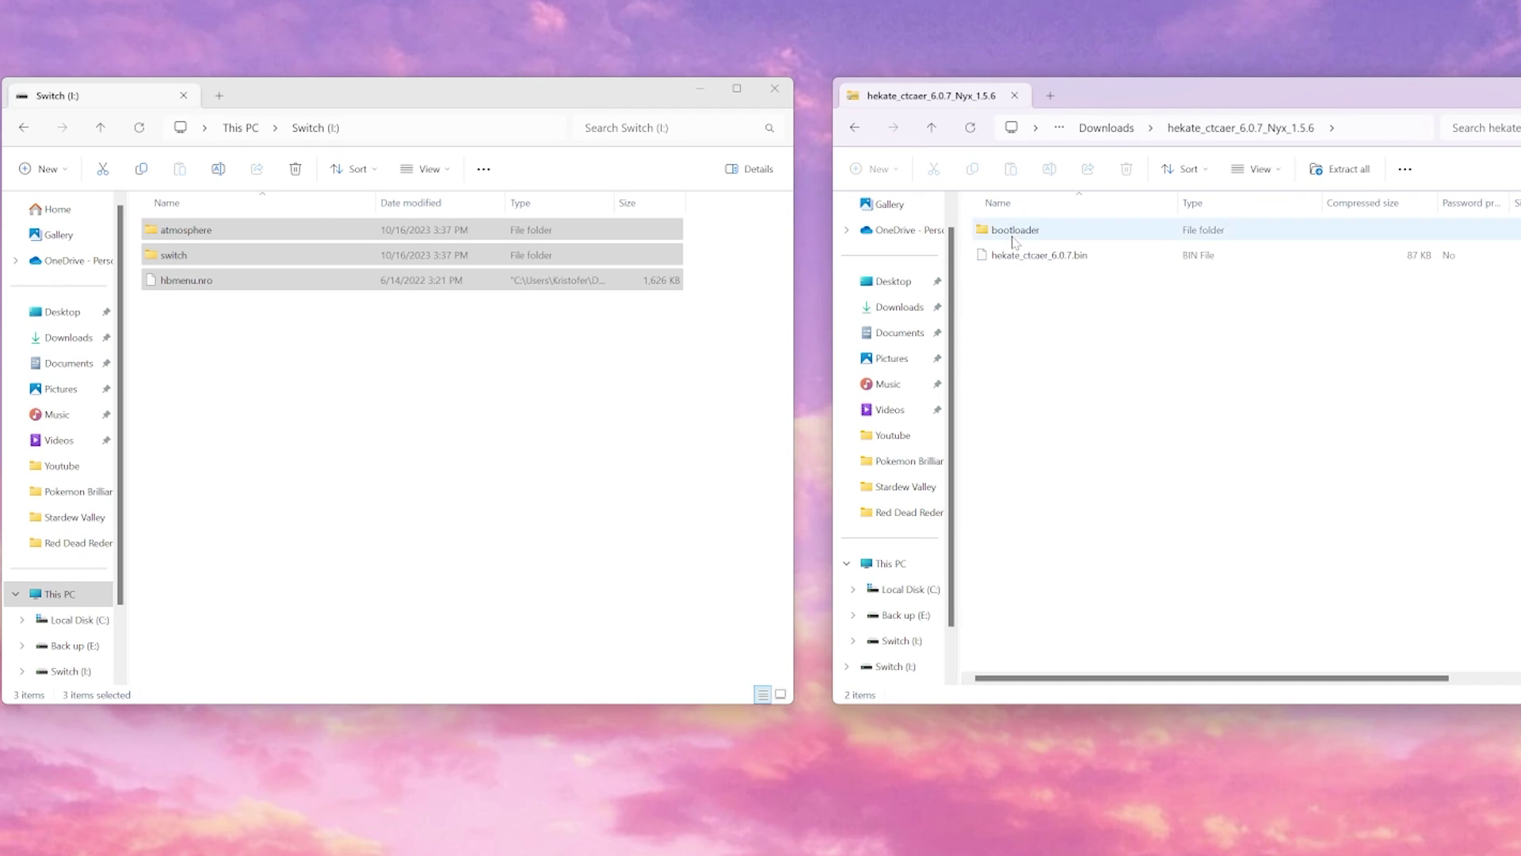
{"action": "left_click_drag", "start_coordinate": [1030, 232], "coordinate": [555, 436]}
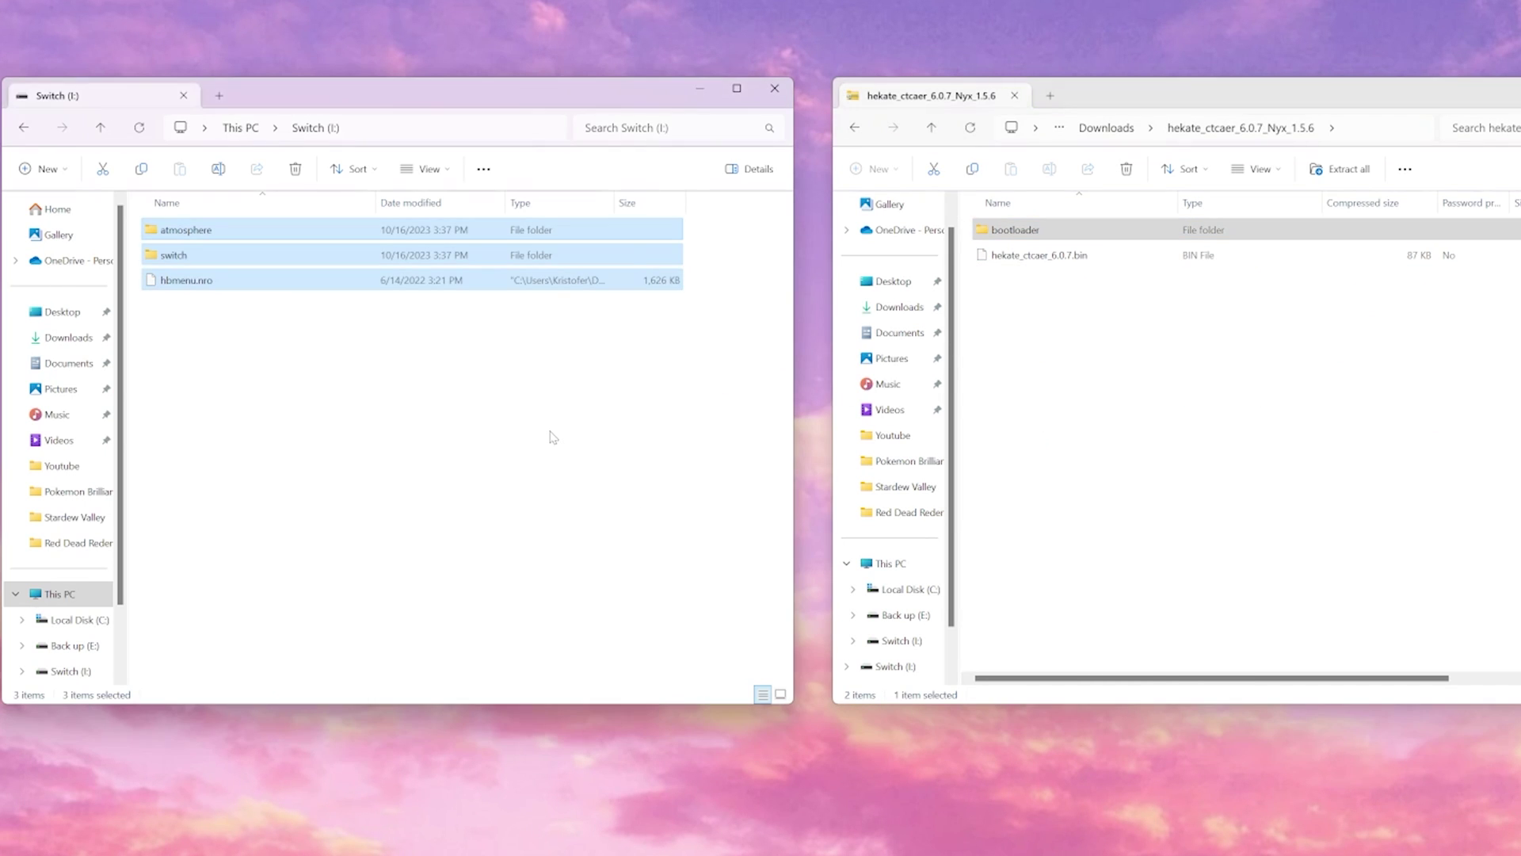
Step: Copy hekate_ctcaer_6.0.7.bin from the hekate zip to the desktop and return to Downloads
{"action": "left_click", "coordinate": [1041, 261]}
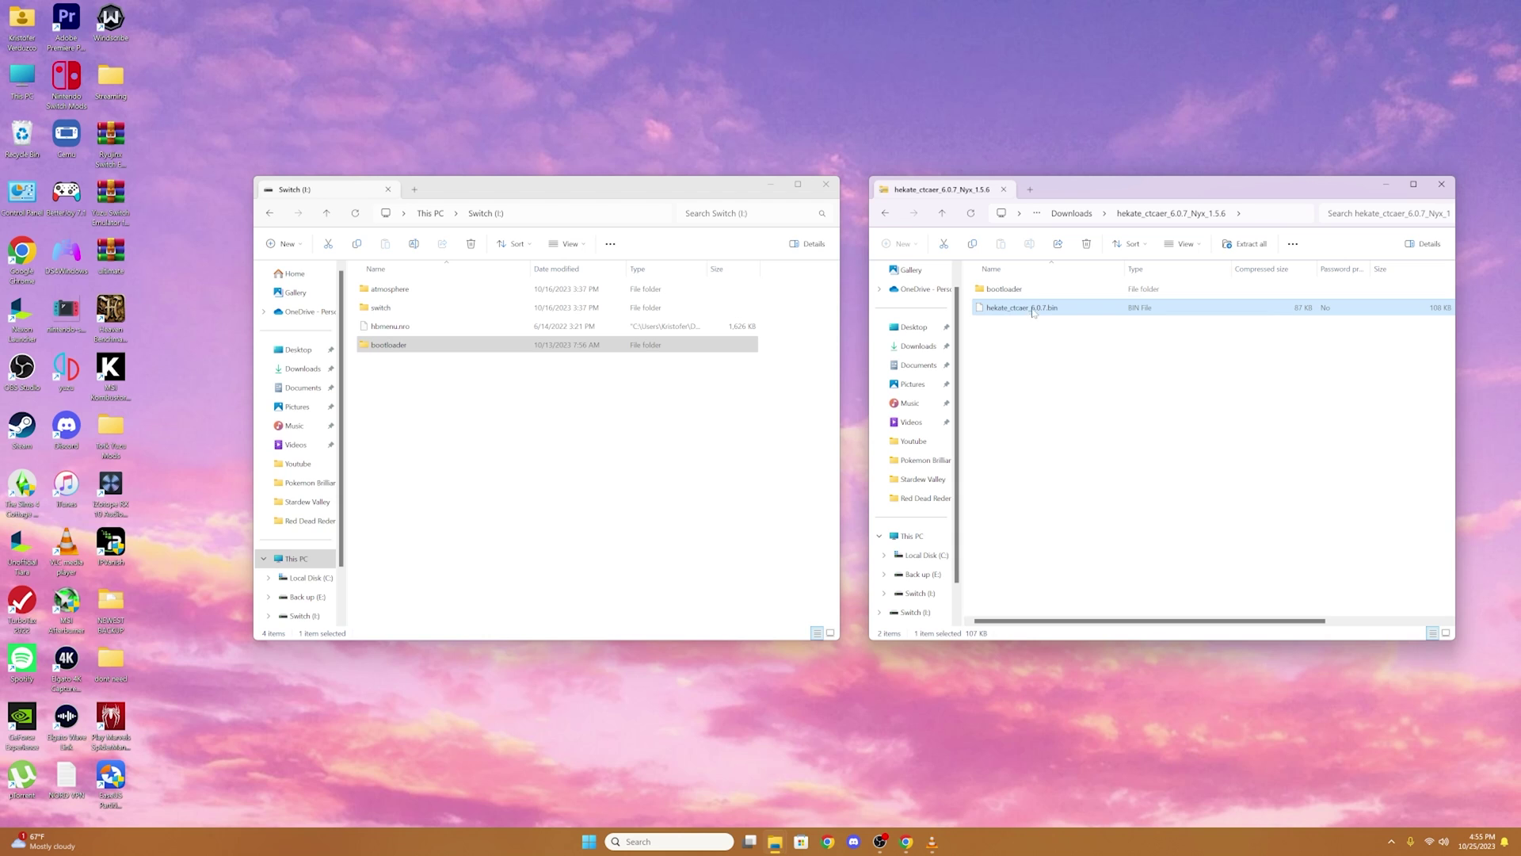
{"action": "left_click_drag", "start_coordinate": [1060, 310], "coordinate": [221, 771]}
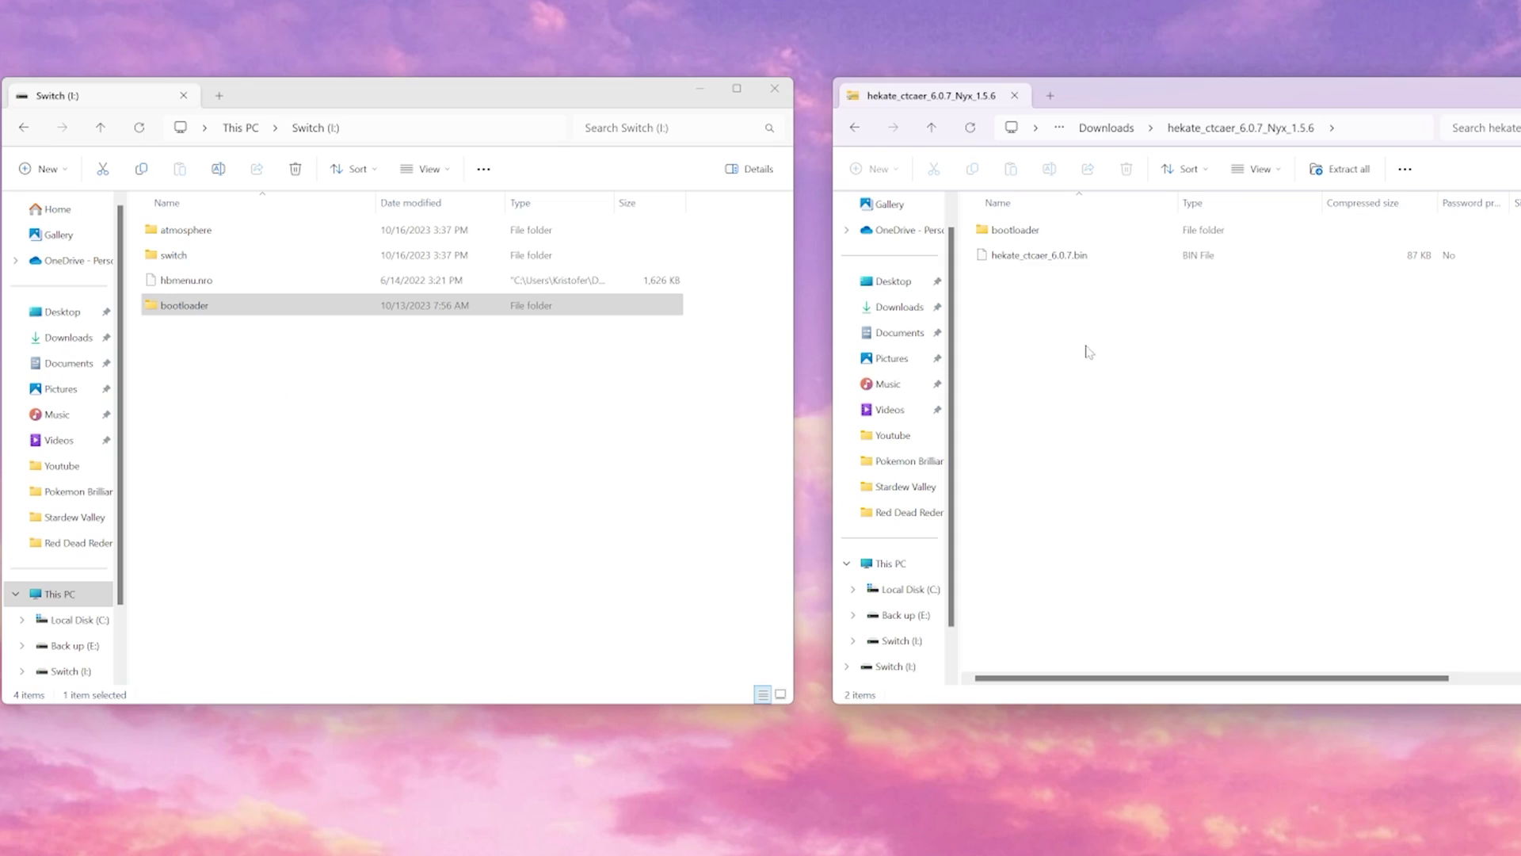
{"action": "key", "text": "alt+Left"}
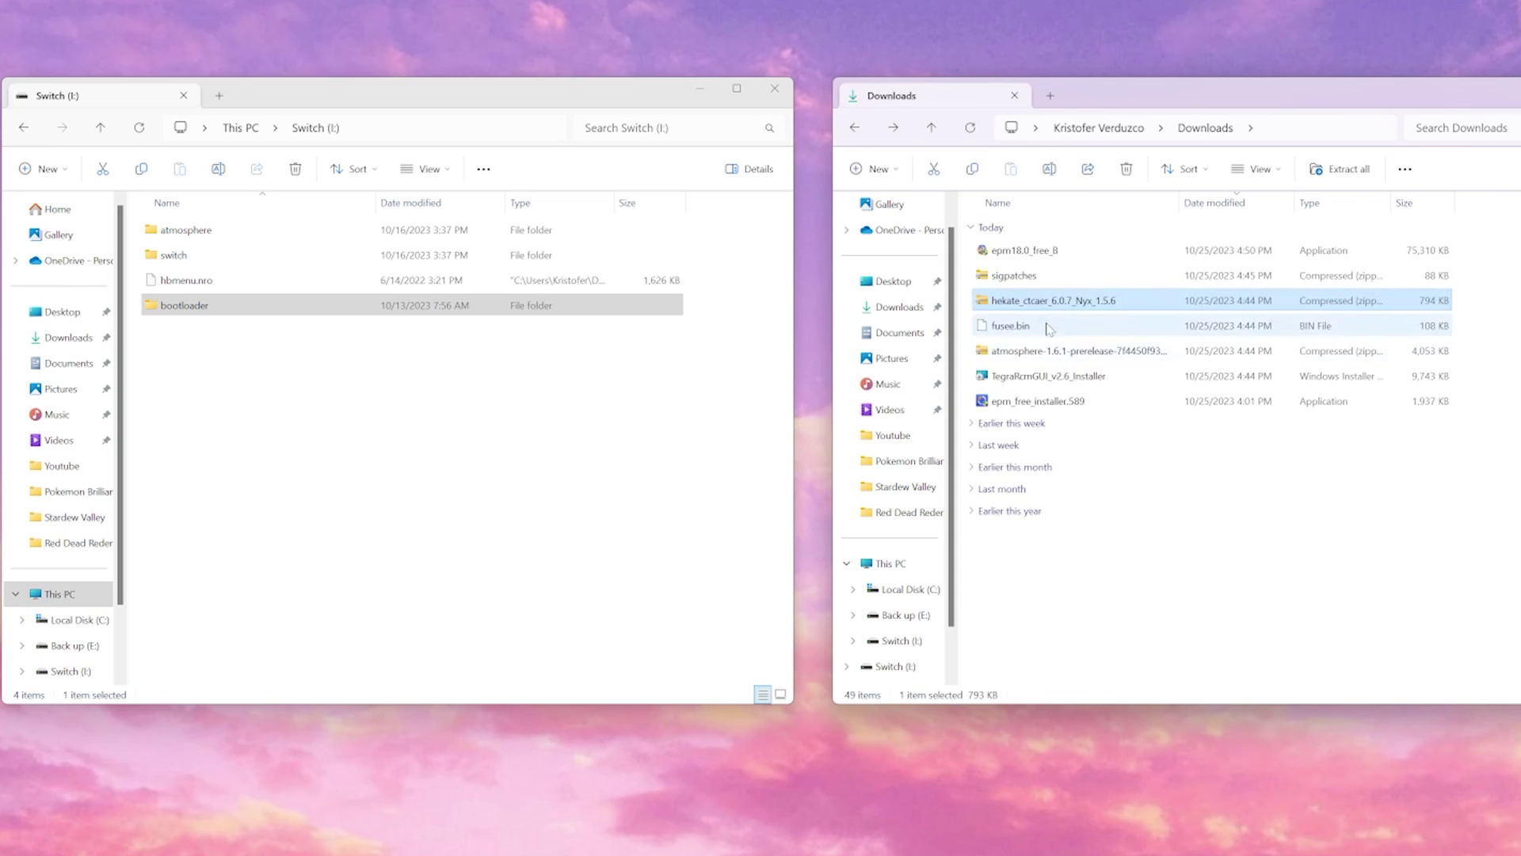
Step: Copy the atmosphere and bootloader folders from the sigpatches zip to the root of the Switch (I:) drive and return to Downloads
{"action": "double_click", "coordinate": [1022, 279]}
{"action": "left_click_drag", "start_coordinate": [1064, 329], "coordinate": [390, 502]}
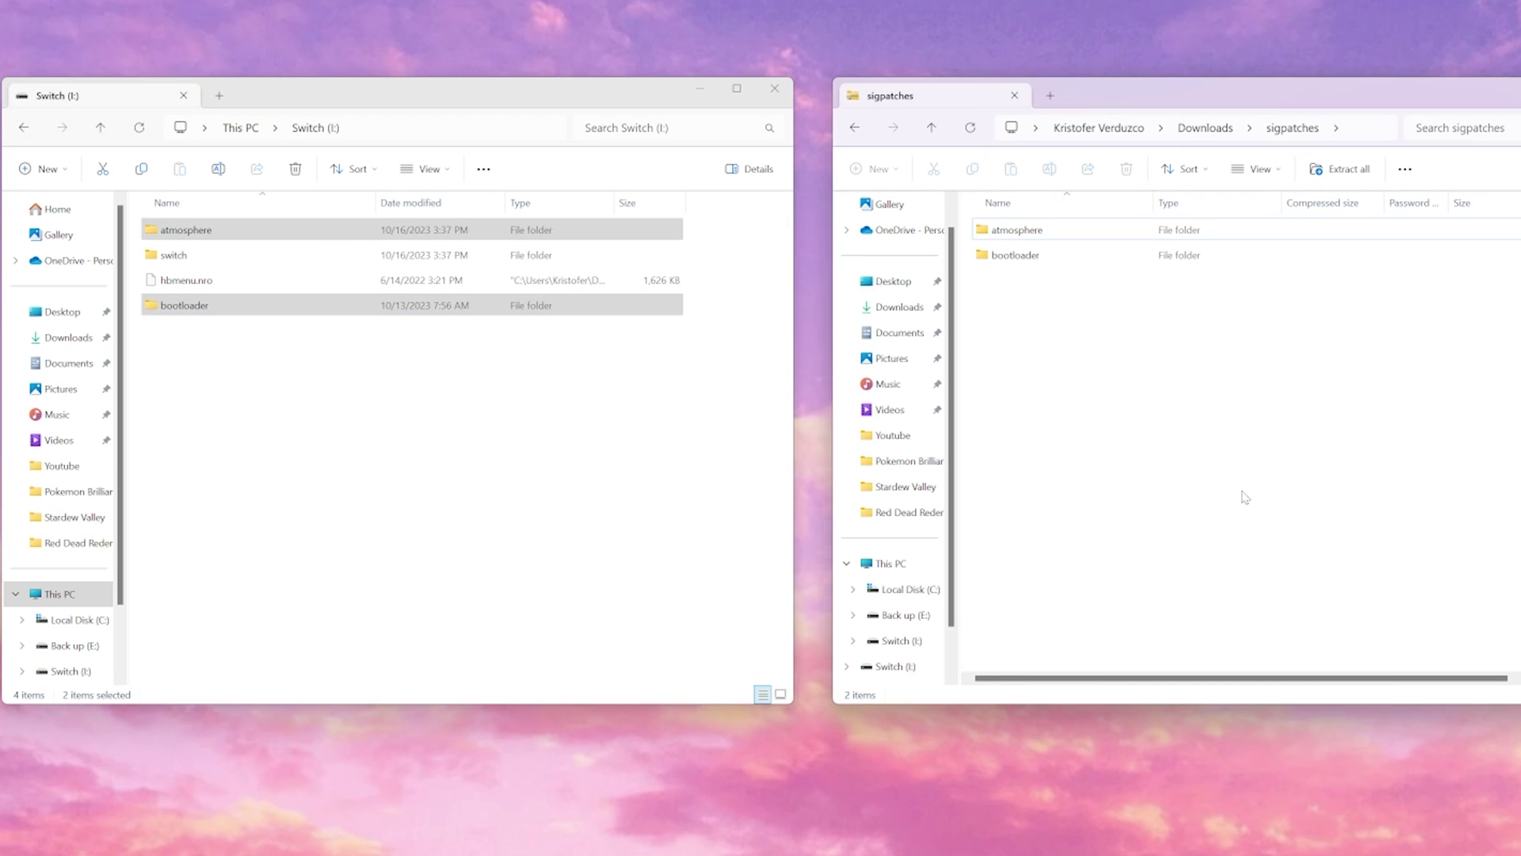
{"action": "key", "text": "alt+Left"}
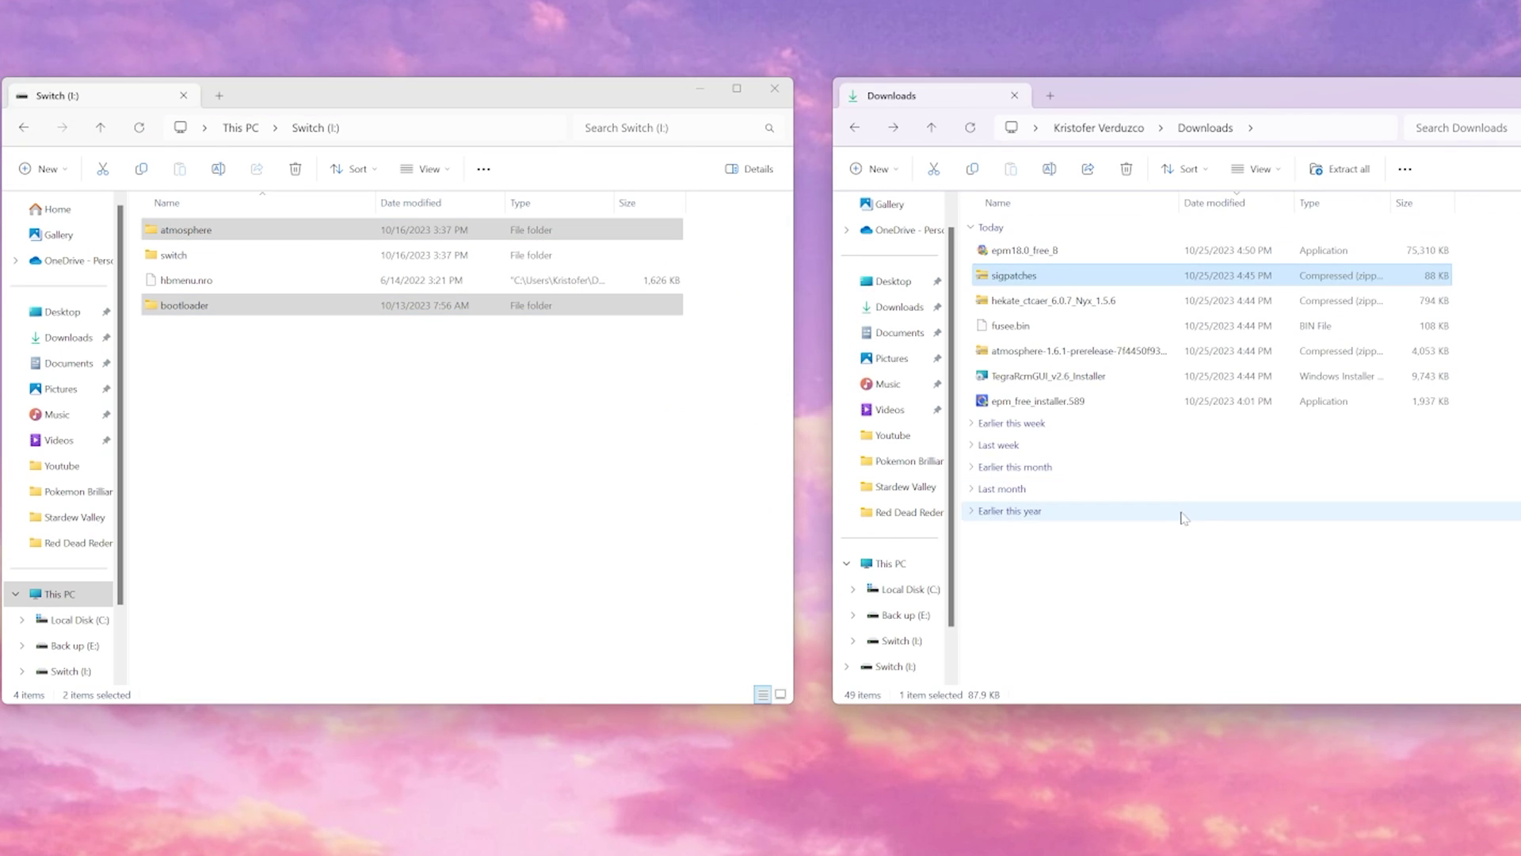
Step: Copy fusee.bin from Downloads into the bootloader/payloads folder on the Switch (I:) drive and return to the bootloader folder
{"action": "left_click", "coordinate": [242, 309]}
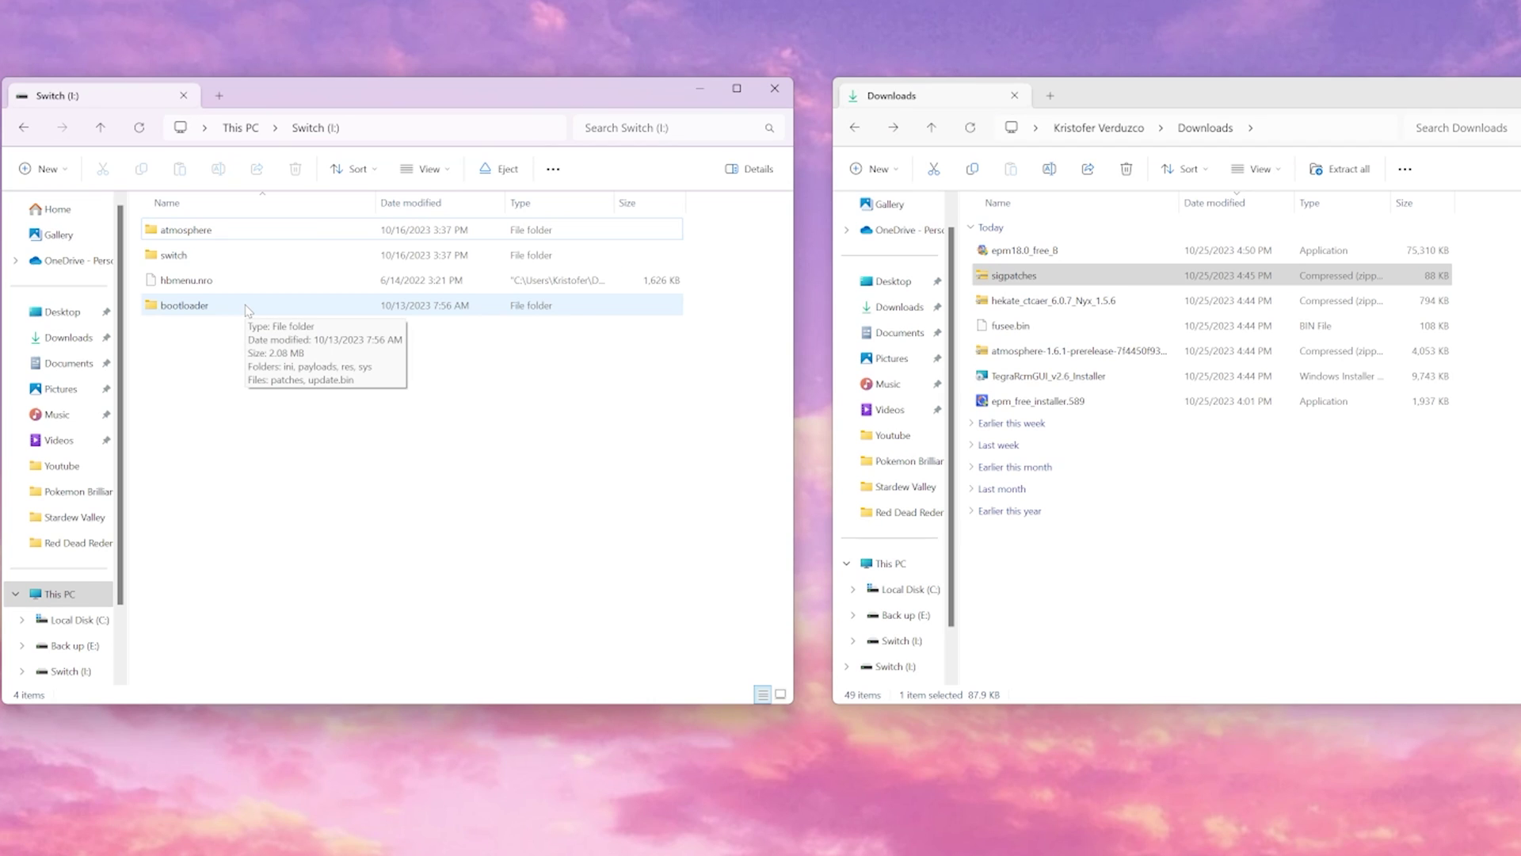
{"action": "double_click", "coordinate": [246, 309]}
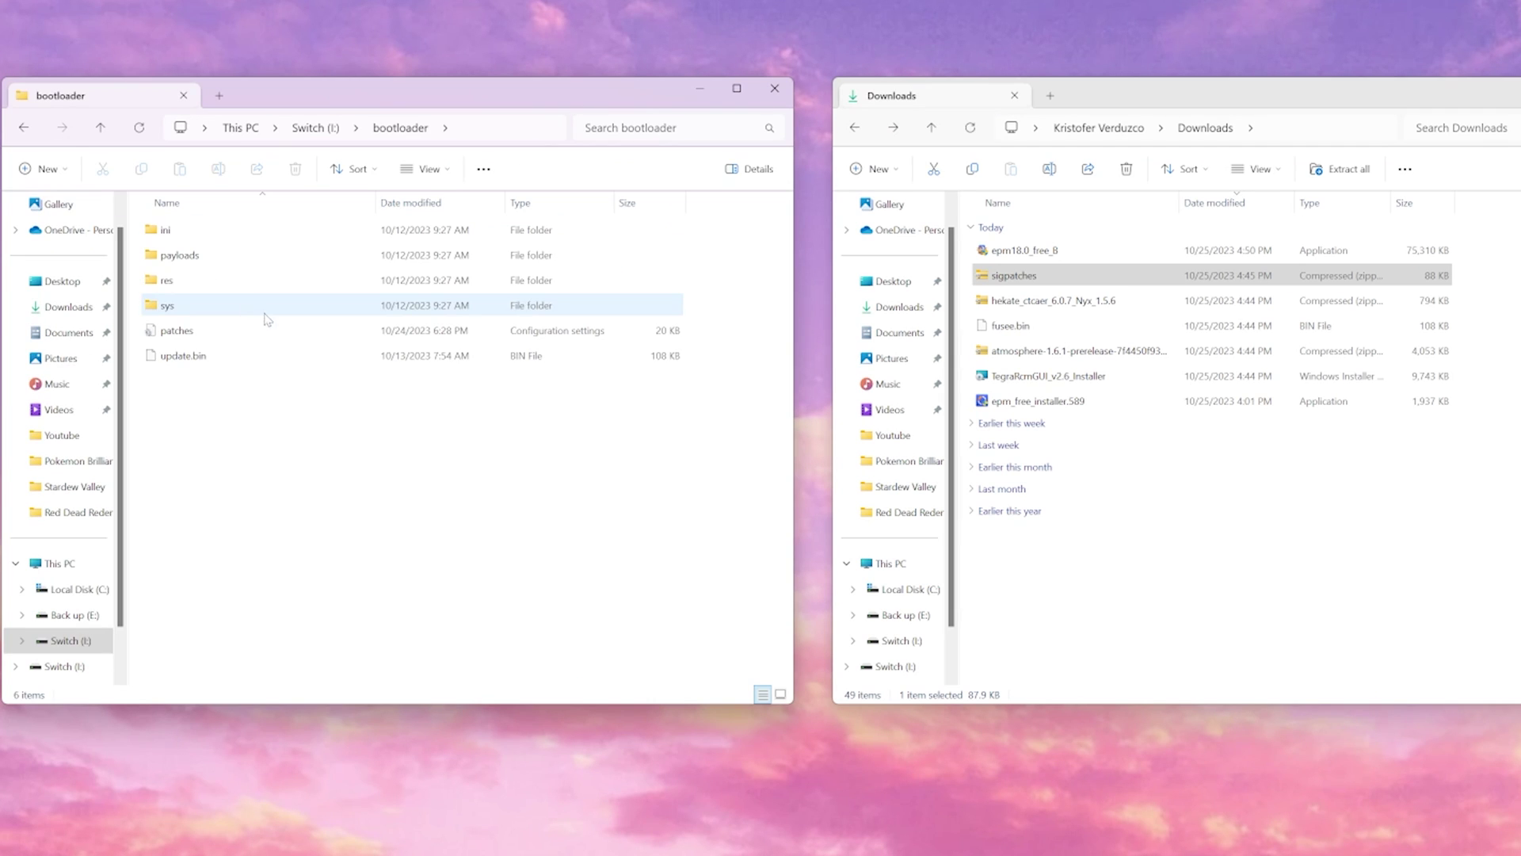
{"action": "double_click", "coordinate": [211, 261]}
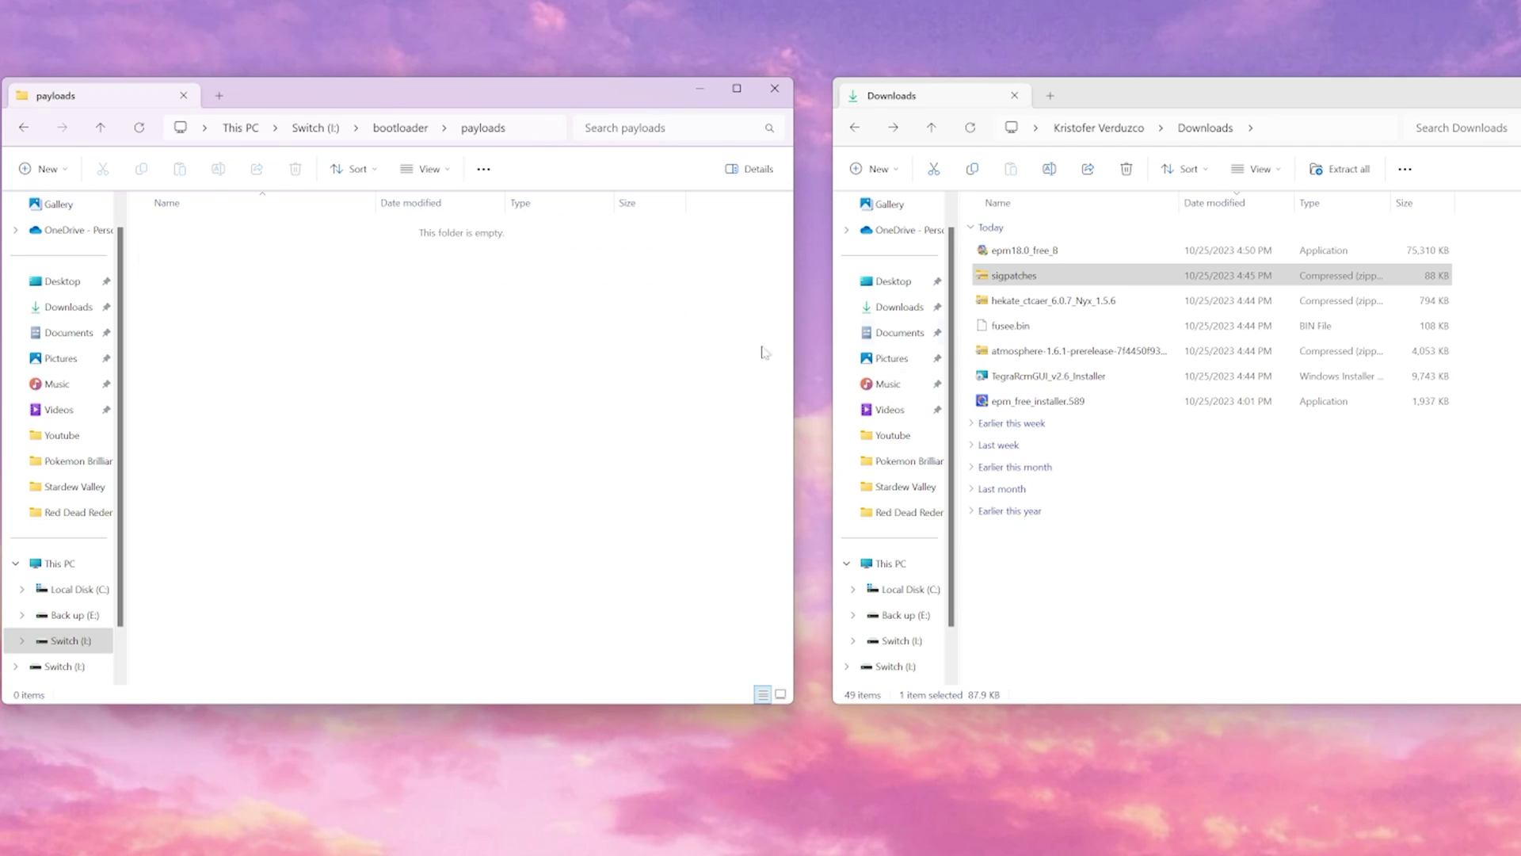
{"action": "left_click", "coordinate": [1026, 329]}
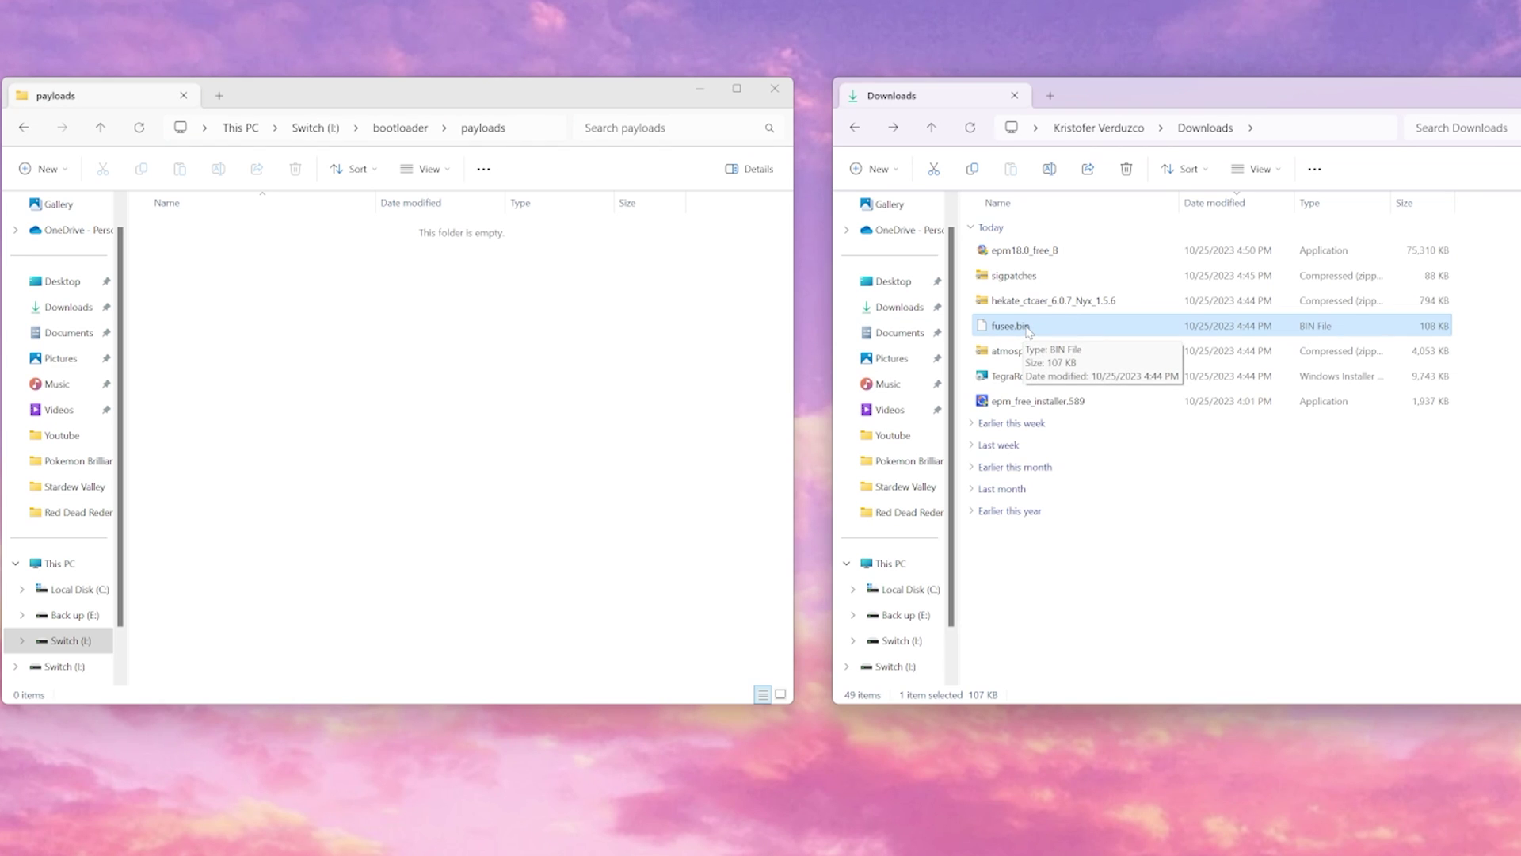
{"action": "left_click_drag", "start_coordinate": [1029, 332], "coordinate": [438, 382]}
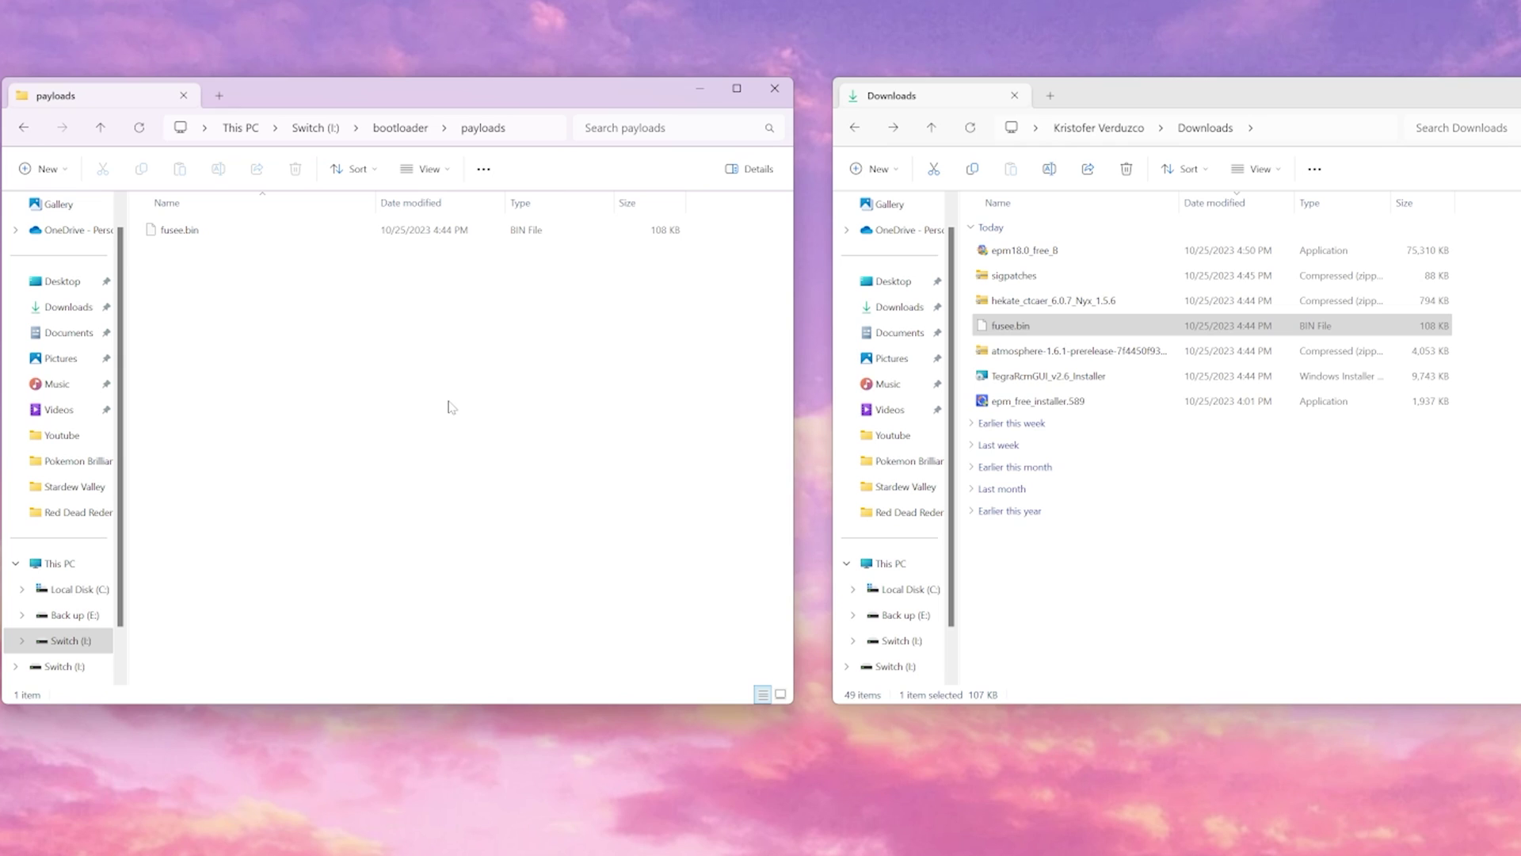
{"action": "key", "text": "alt+Up"}
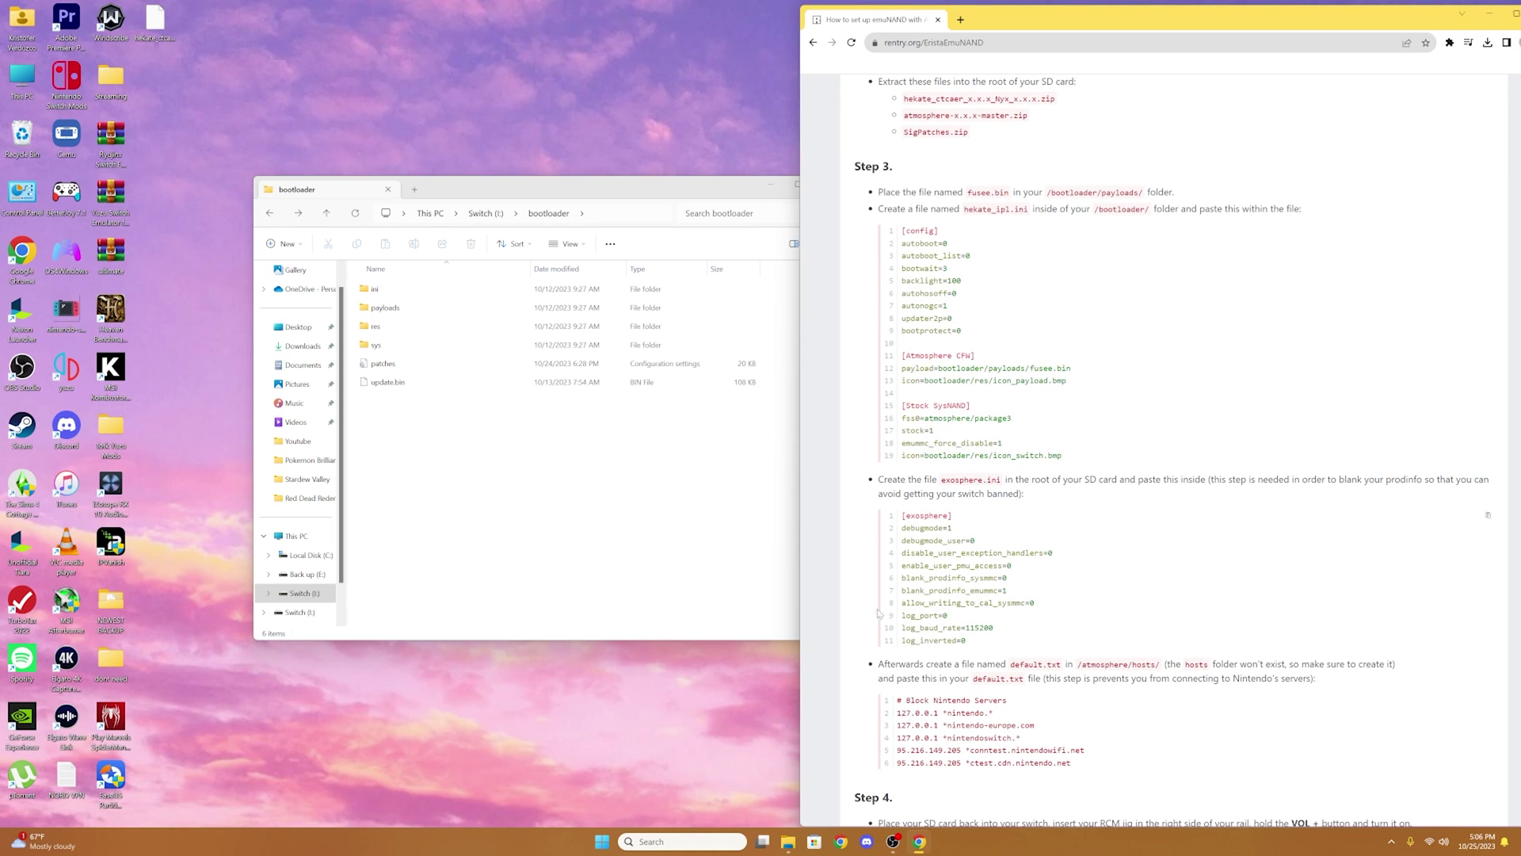
Step: Copy the guide's hekate_ipl.ini code block, from [config] through [Stock SysNAND], into a new blank Notepad document
{"action": "left_click", "coordinate": [682, 841]}
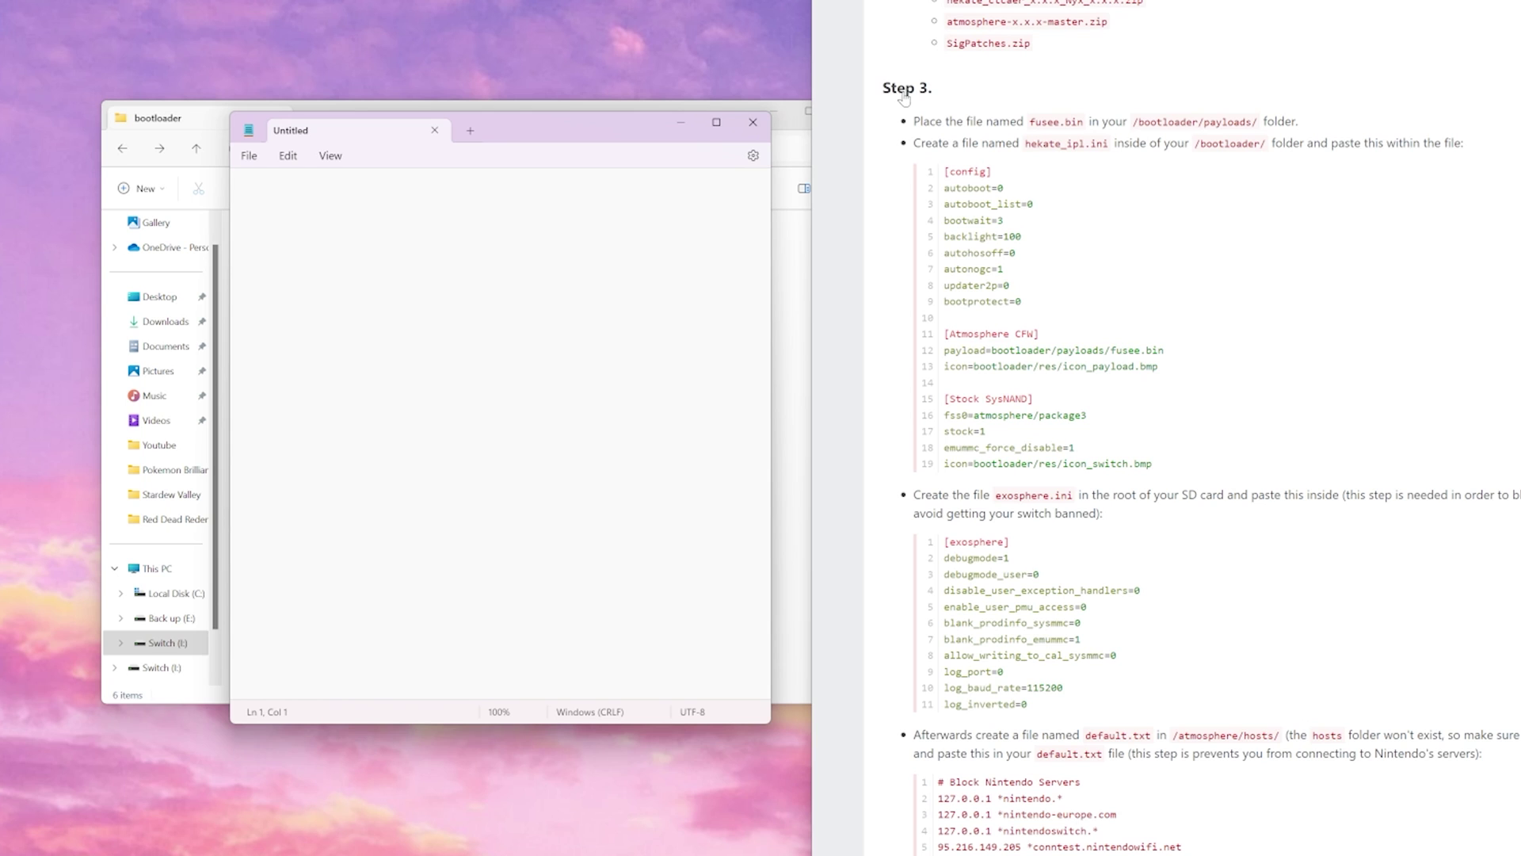
{"action": "left_click", "coordinate": [942, 171]}
{"action": "left_click_drag", "start_coordinate": [943, 171], "coordinate": [1163, 473]}
{"action": "key", "text": "ctrl+c"}
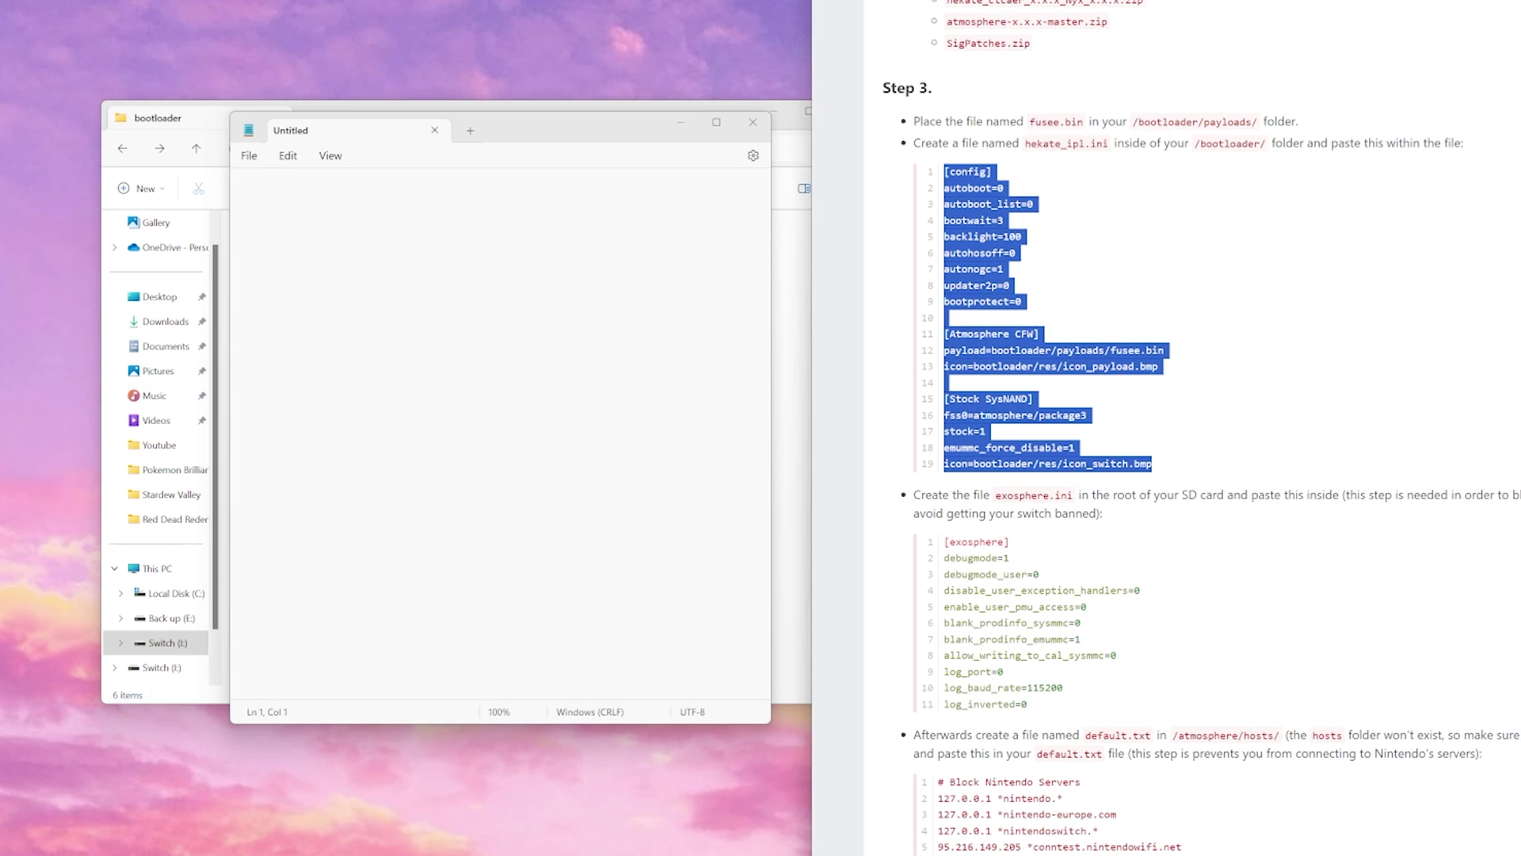
{"action": "left_click", "coordinate": [242, 187]}
{"action": "key", "text": "ctrl+v"}
{"action": "scroll", "coordinate": [1188, 428], "scroll_direction": "down", "scroll_amount": 1}
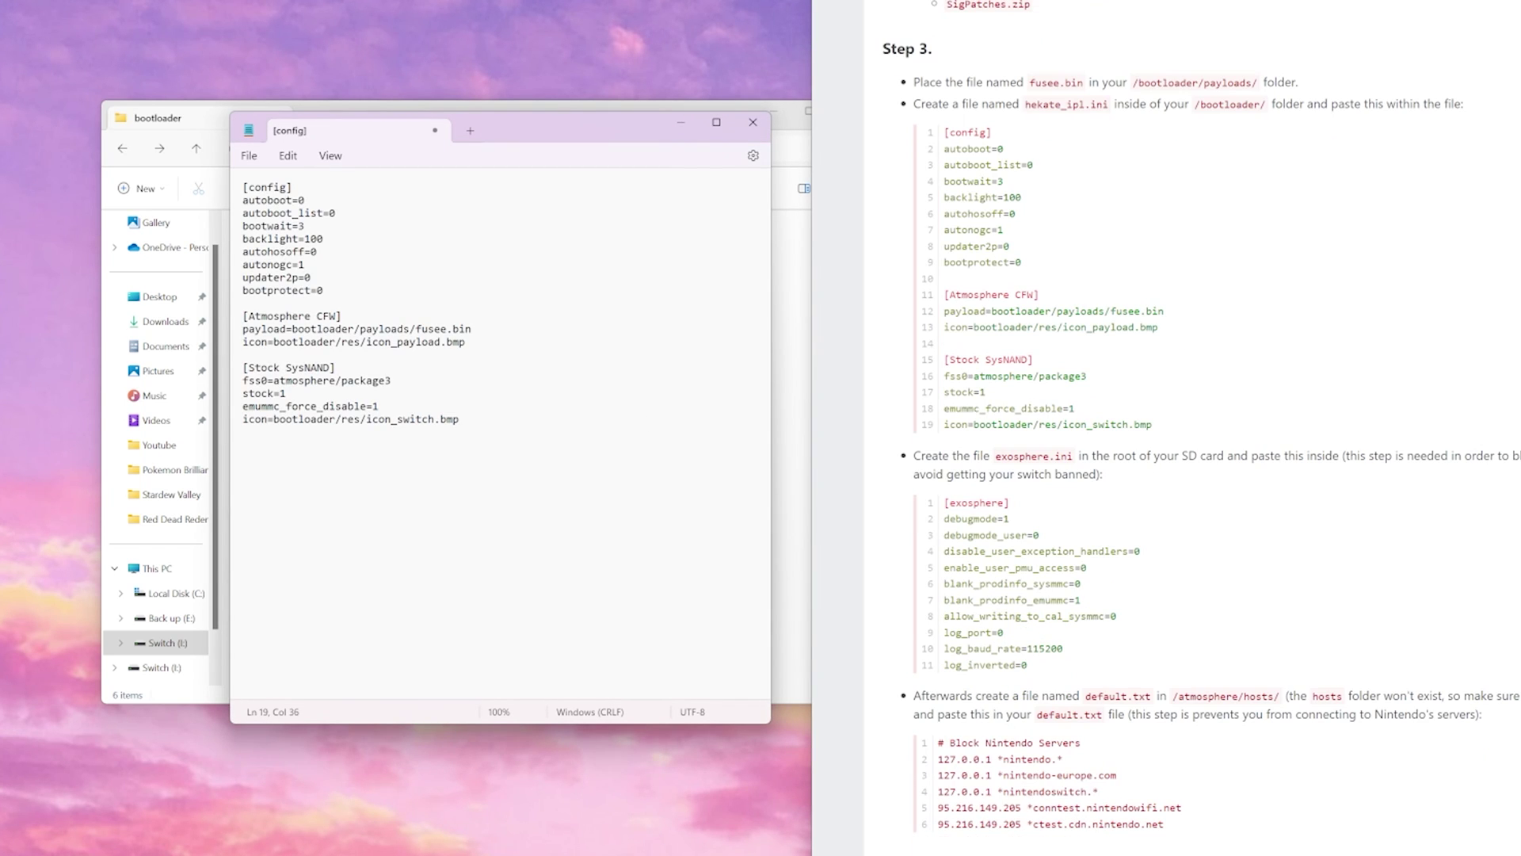
Step: Save the document to the desktop as hekate_ipl.ini with the file type set to All files
{"action": "left_click", "coordinate": [249, 155]}
{"action": "left_click", "coordinate": [269, 260]}
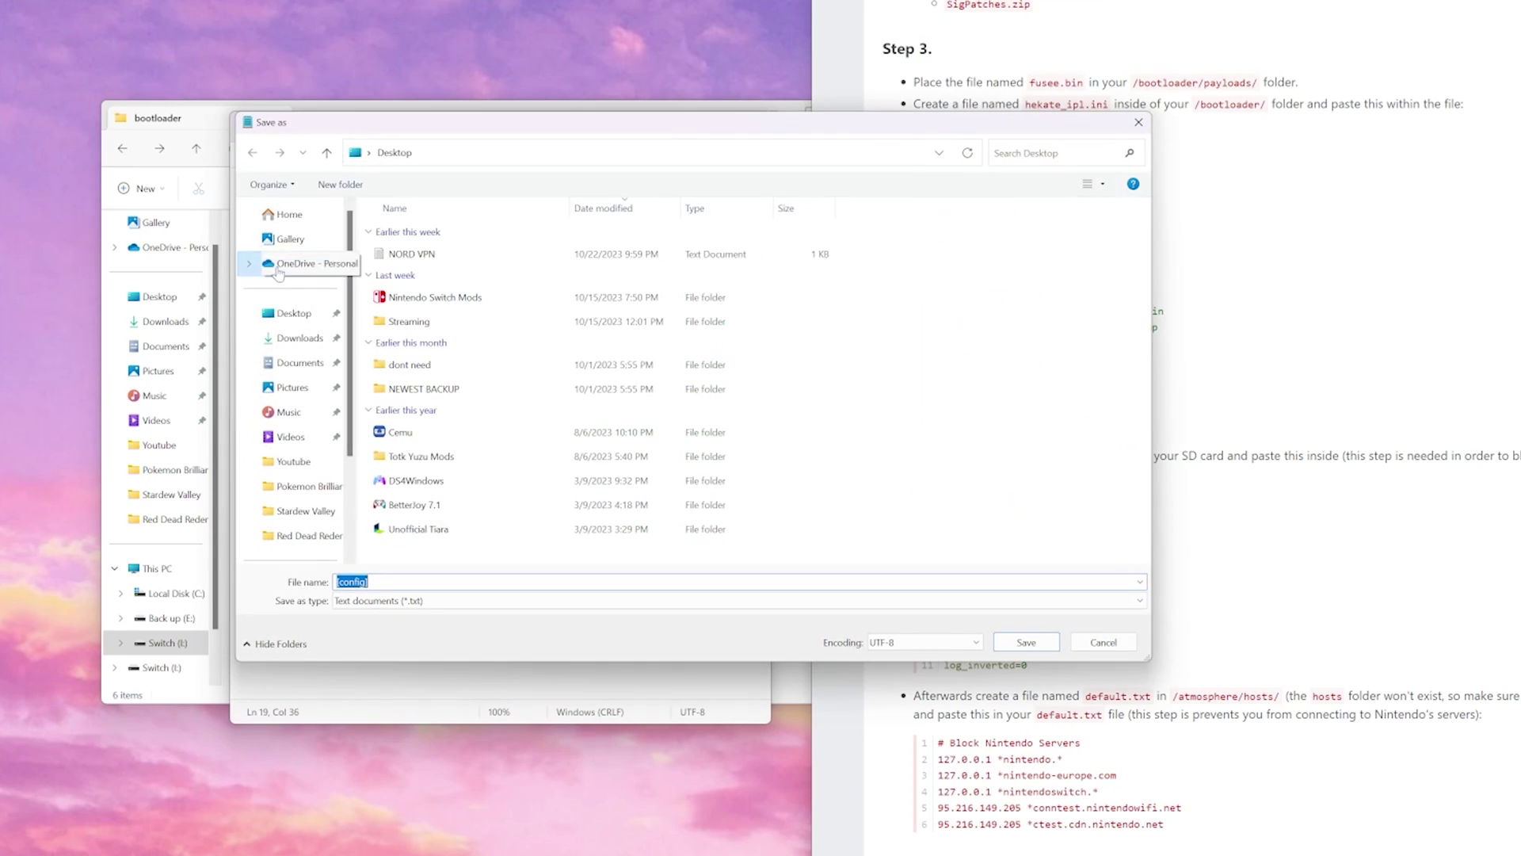
{"action": "left_click", "coordinate": [426, 603]}
{"action": "left_click", "coordinate": [411, 631]}
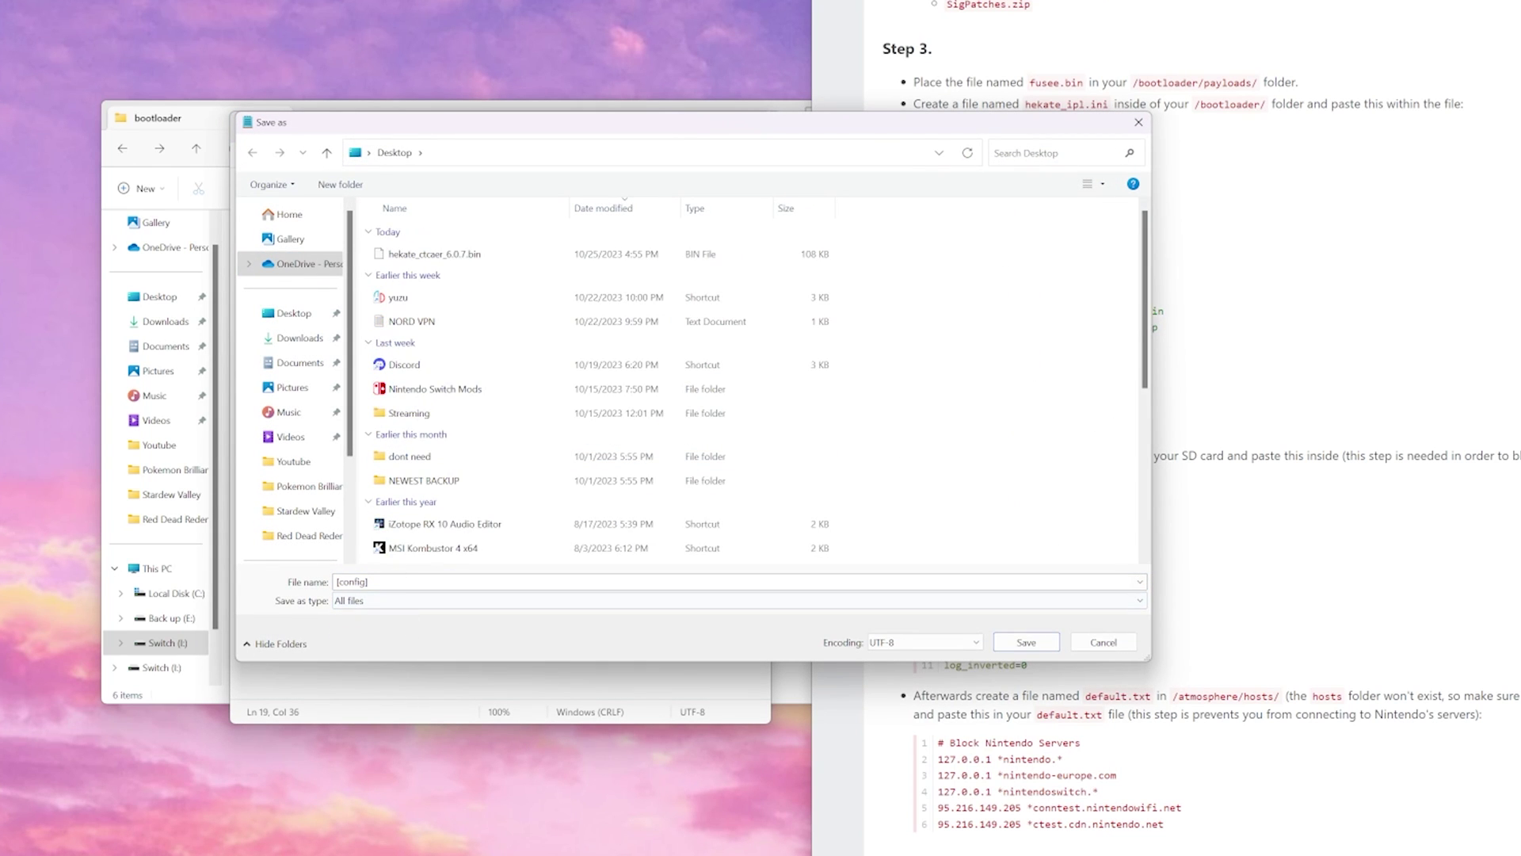
{"action": "key", "text": "ctrl+a"}
{"action": "type", "text": "hek"}
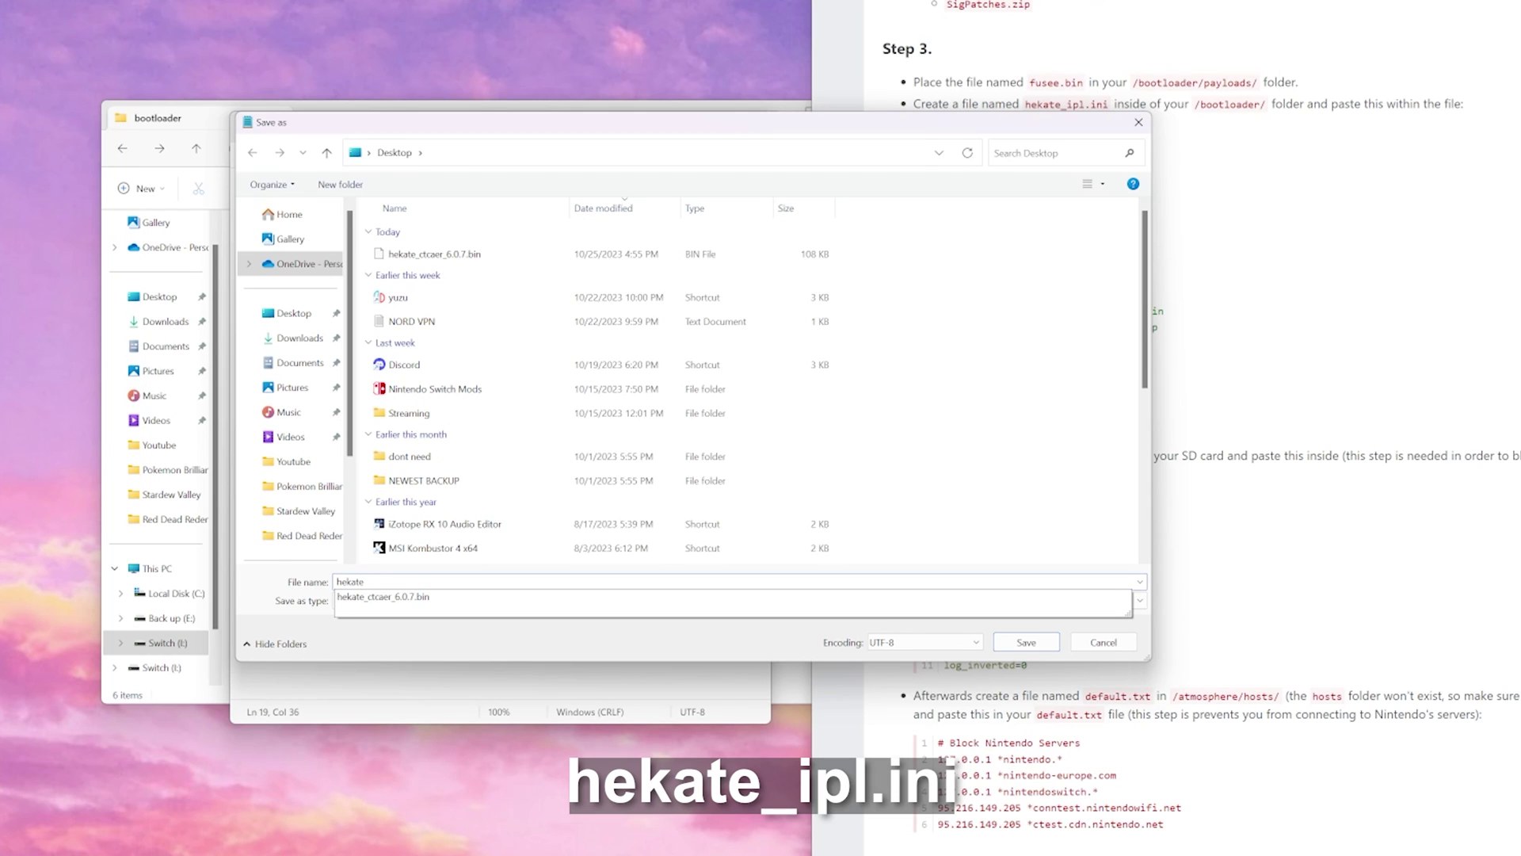
{"action": "type", "text": "ate_ipl.ini"}
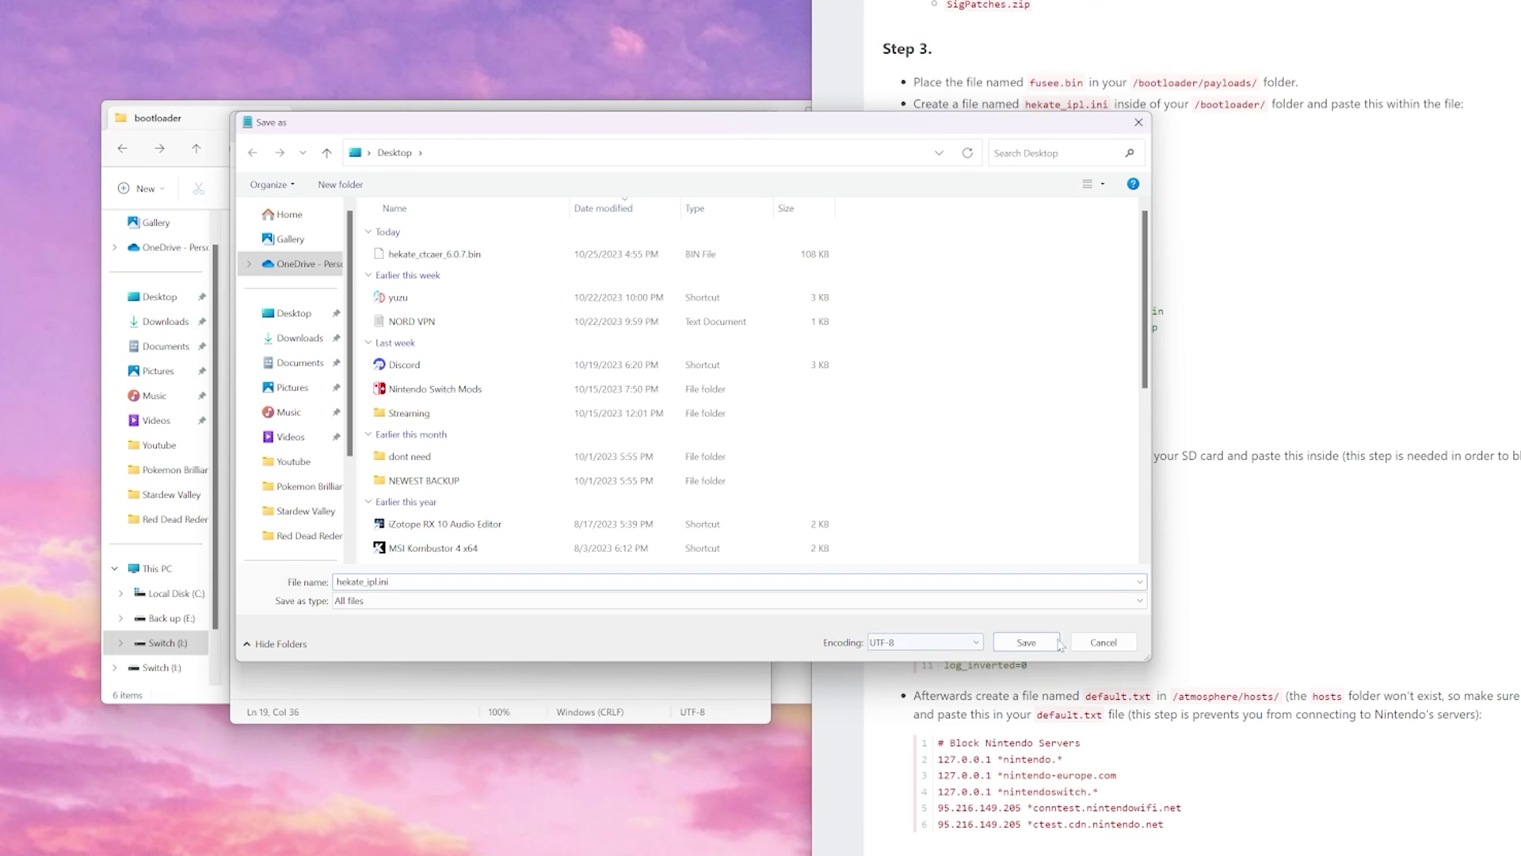
{"action": "left_click", "coordinate": [1024, 643]}
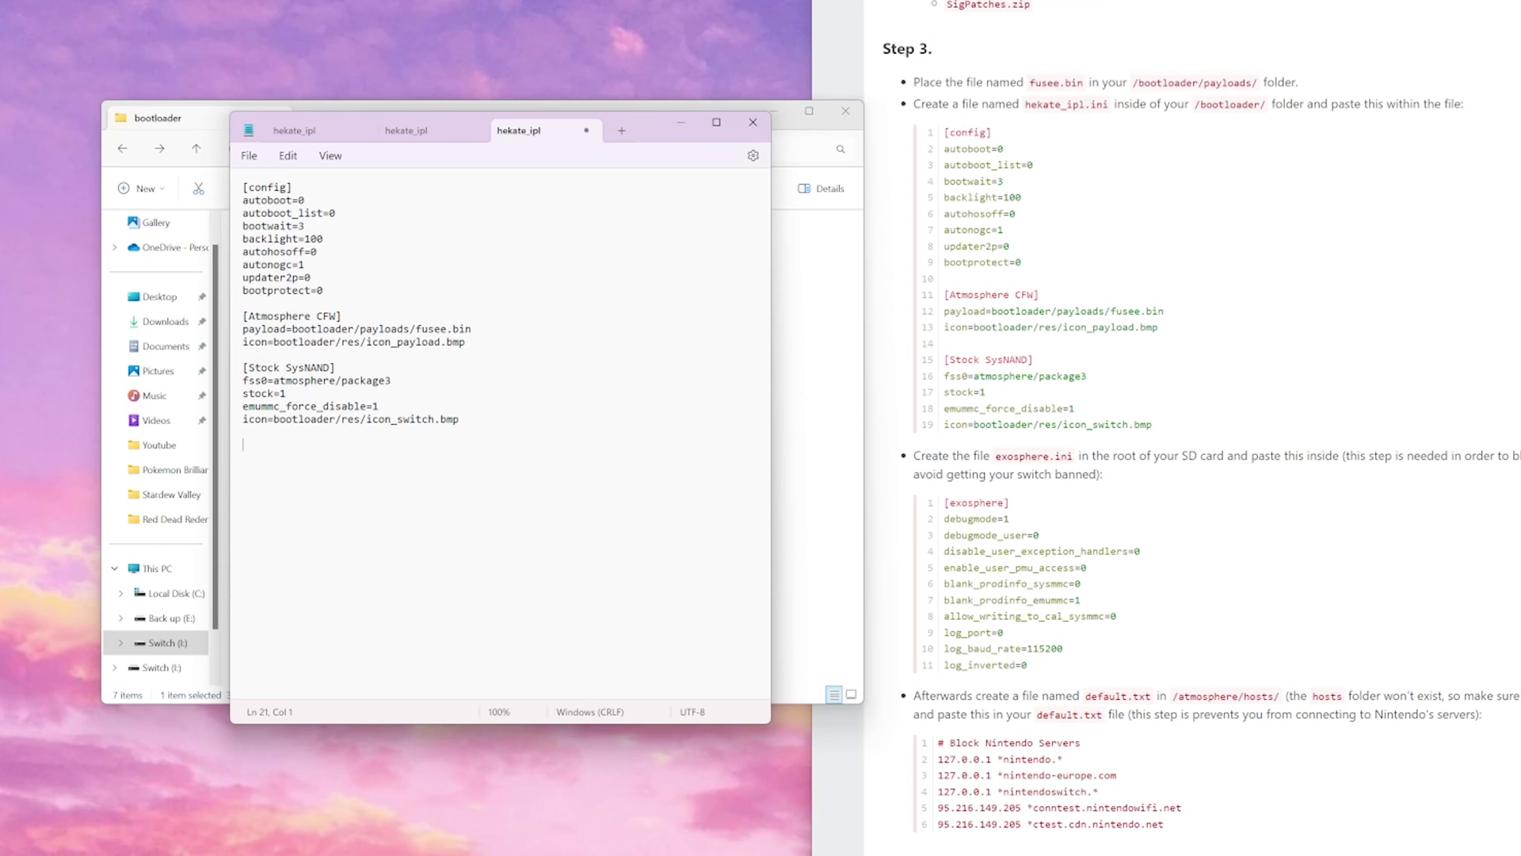
Step: Append a [CFW - sysMMC] section with fss0=atmosphere/package3, kip1patch=nosigchk, atmosphere=1, emummc_force_disable=1 and icon=bootloader/res/icon_payload.bmp, save the file and close Notepad
{"action": "type", "text": "[CFW - sysMMC] fss0=atmosphere/package3 kip1patch=nosigchk atmosphere=1 emummc_force_disable=1 icon=bootloader/res/icon_payload.bmp"}
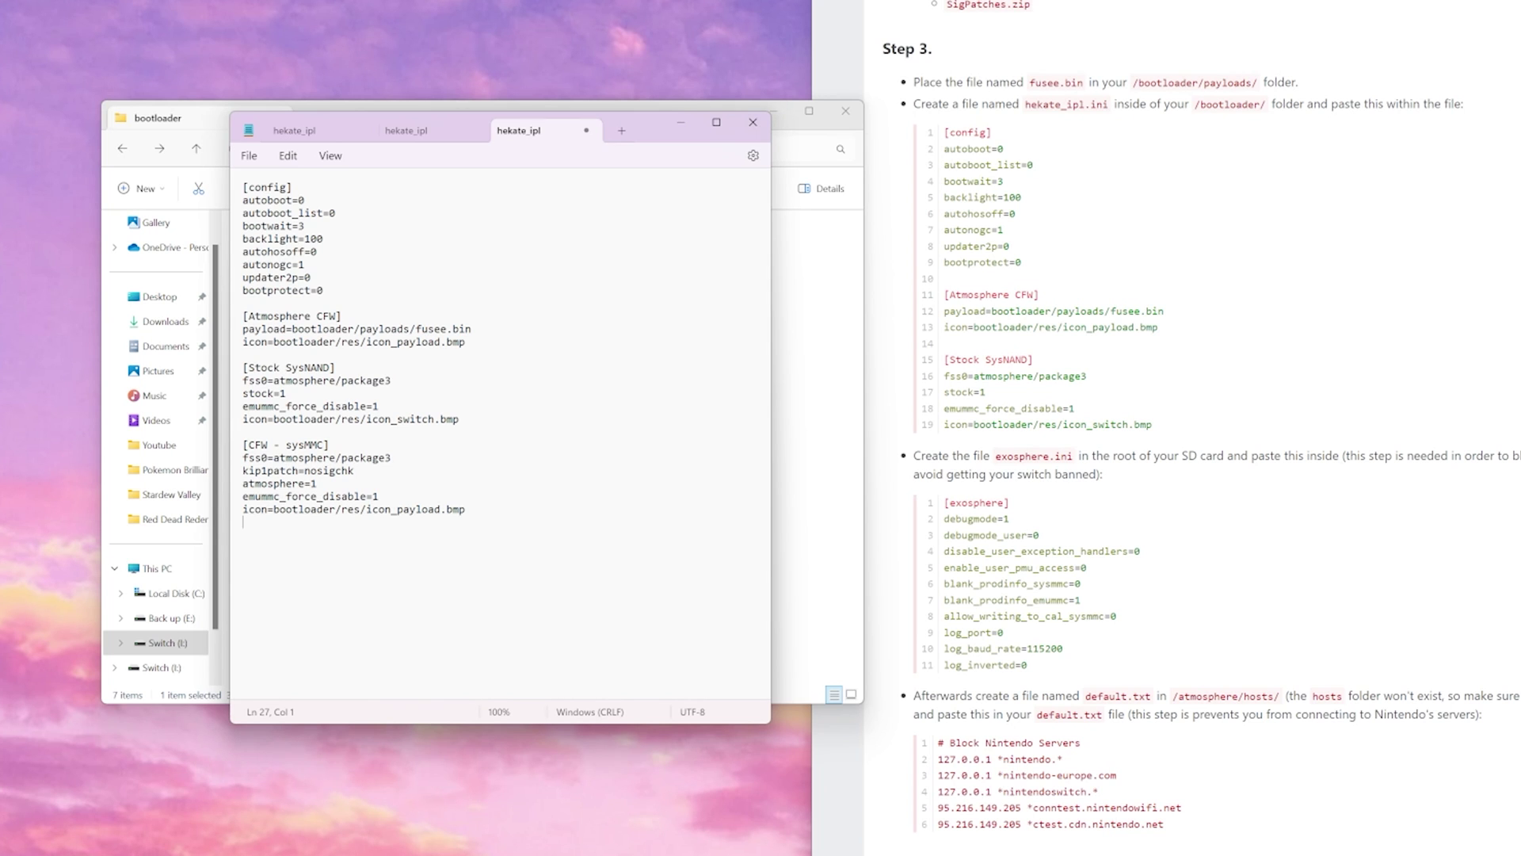
{"action": "key", "text": "ctrl+s"}
{"action": "left_click", "coordinate": [753, 124]}
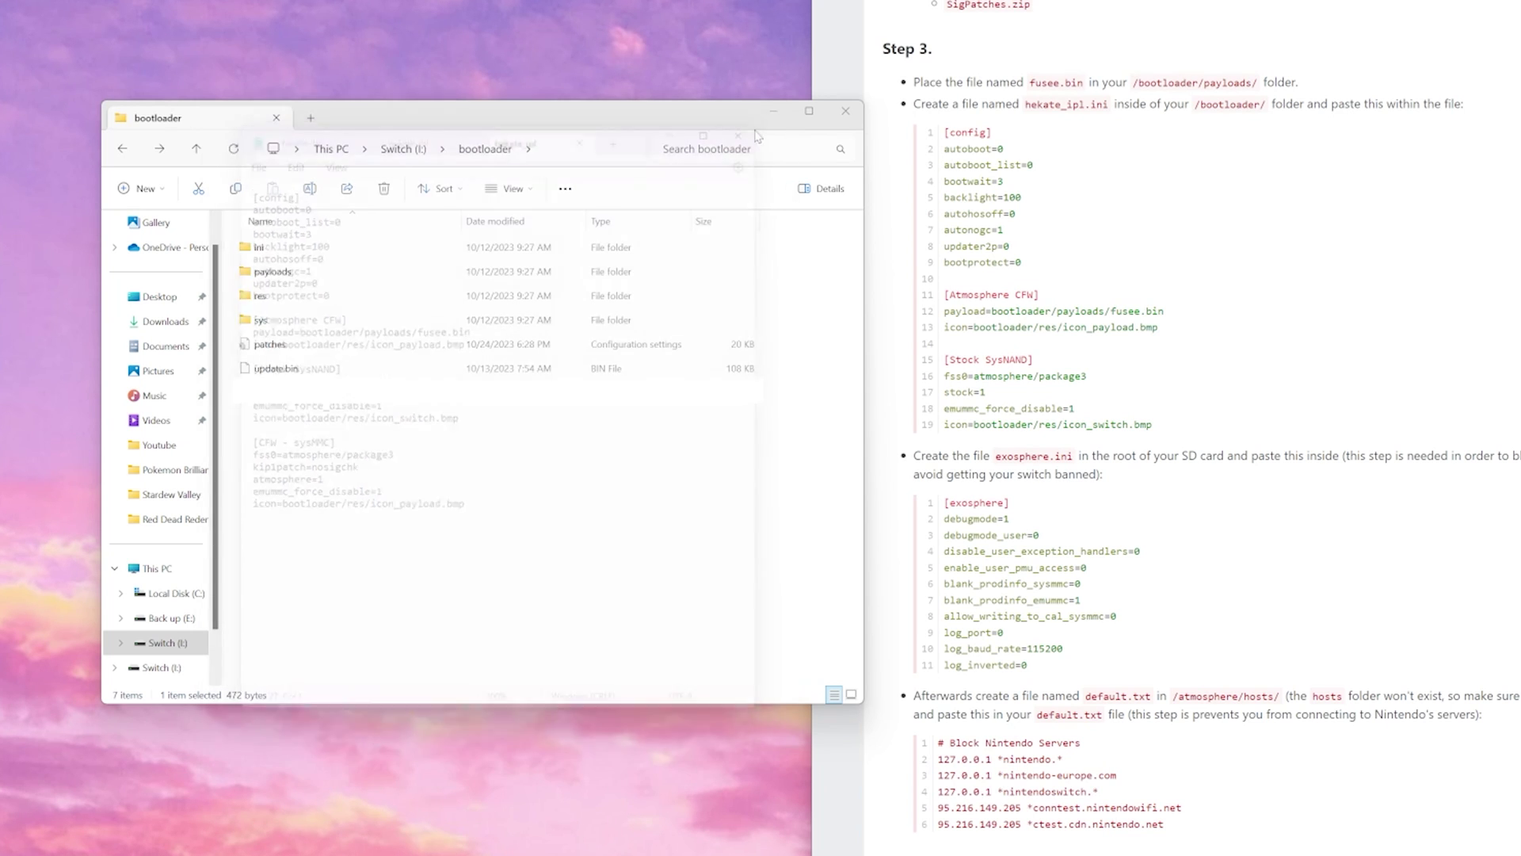
Step: Copy hekate_ipl.ini from the desktop into the bootloader folder and return to the root of the Switch (I:) drive
{"action": "left_click", "coordinate": [479, 484]}
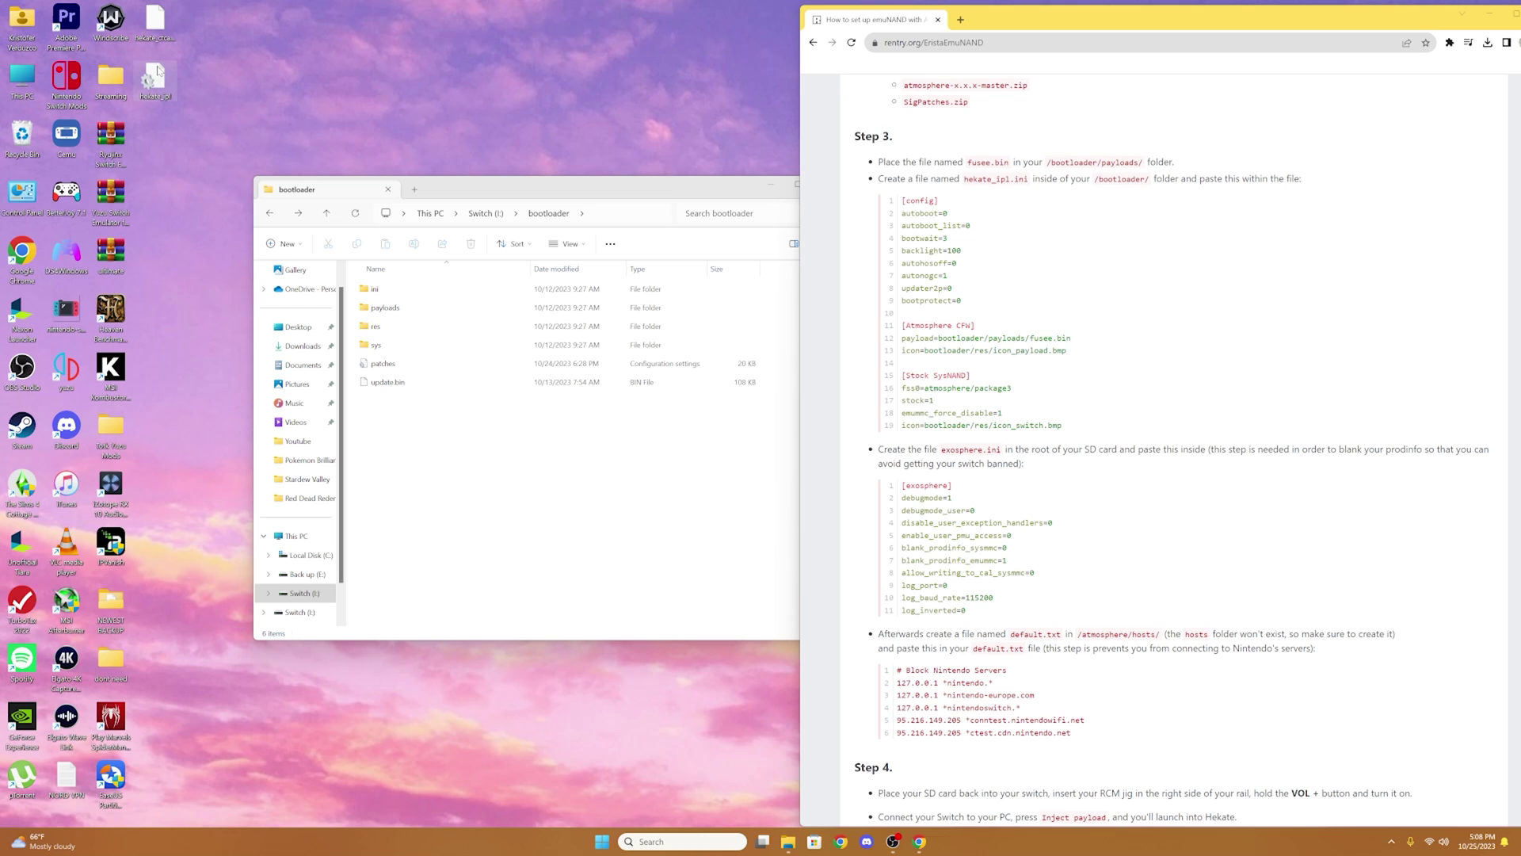
{"action": "left_click_drag", "start_coordinate": [156, 71], "coordinate": [447, 468]}
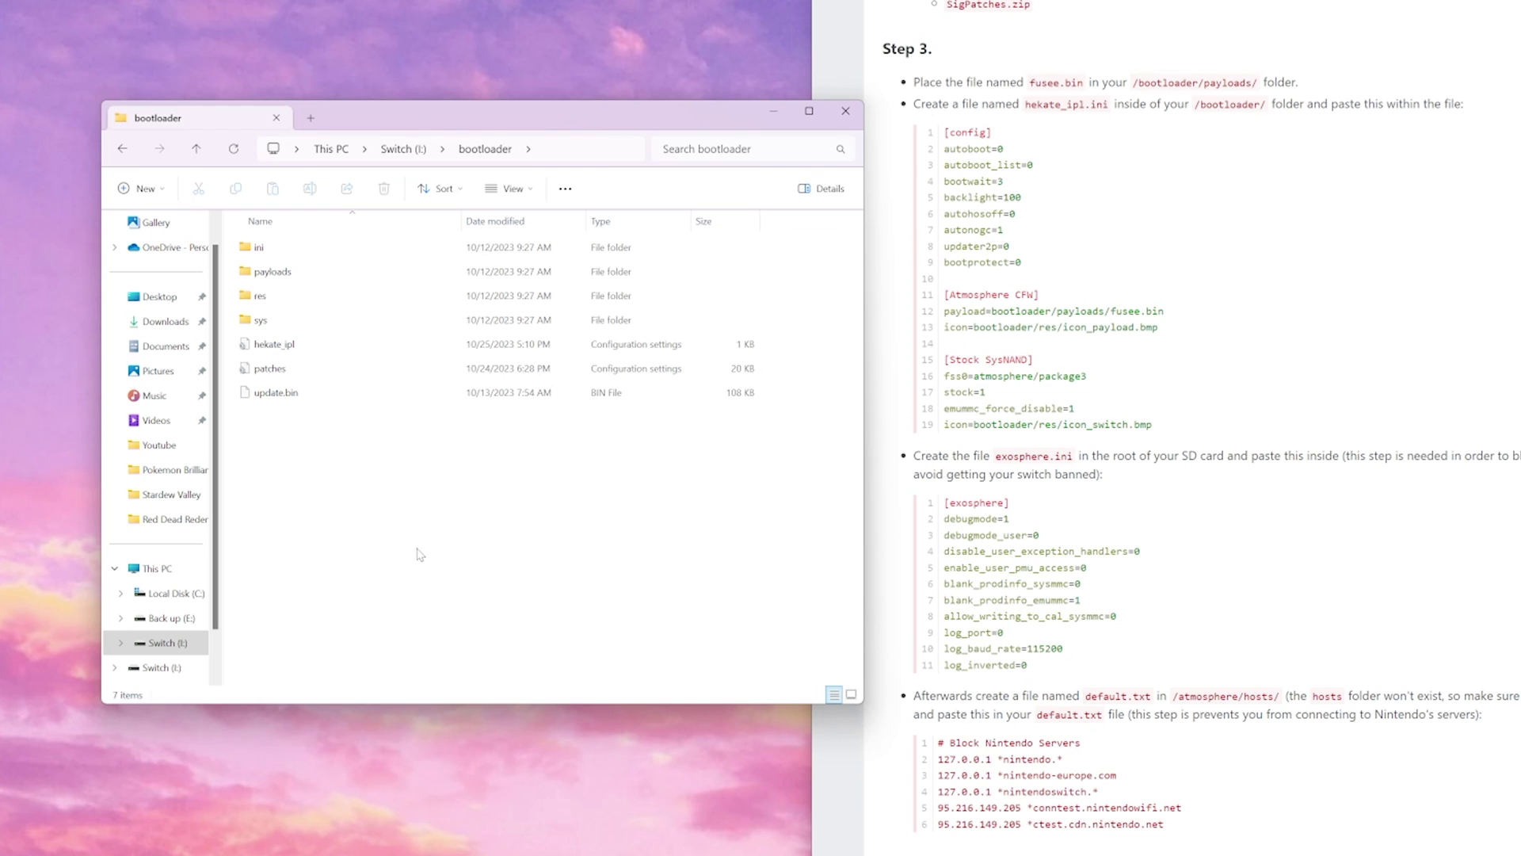
{"action": "key", "text": "alt+Up"}
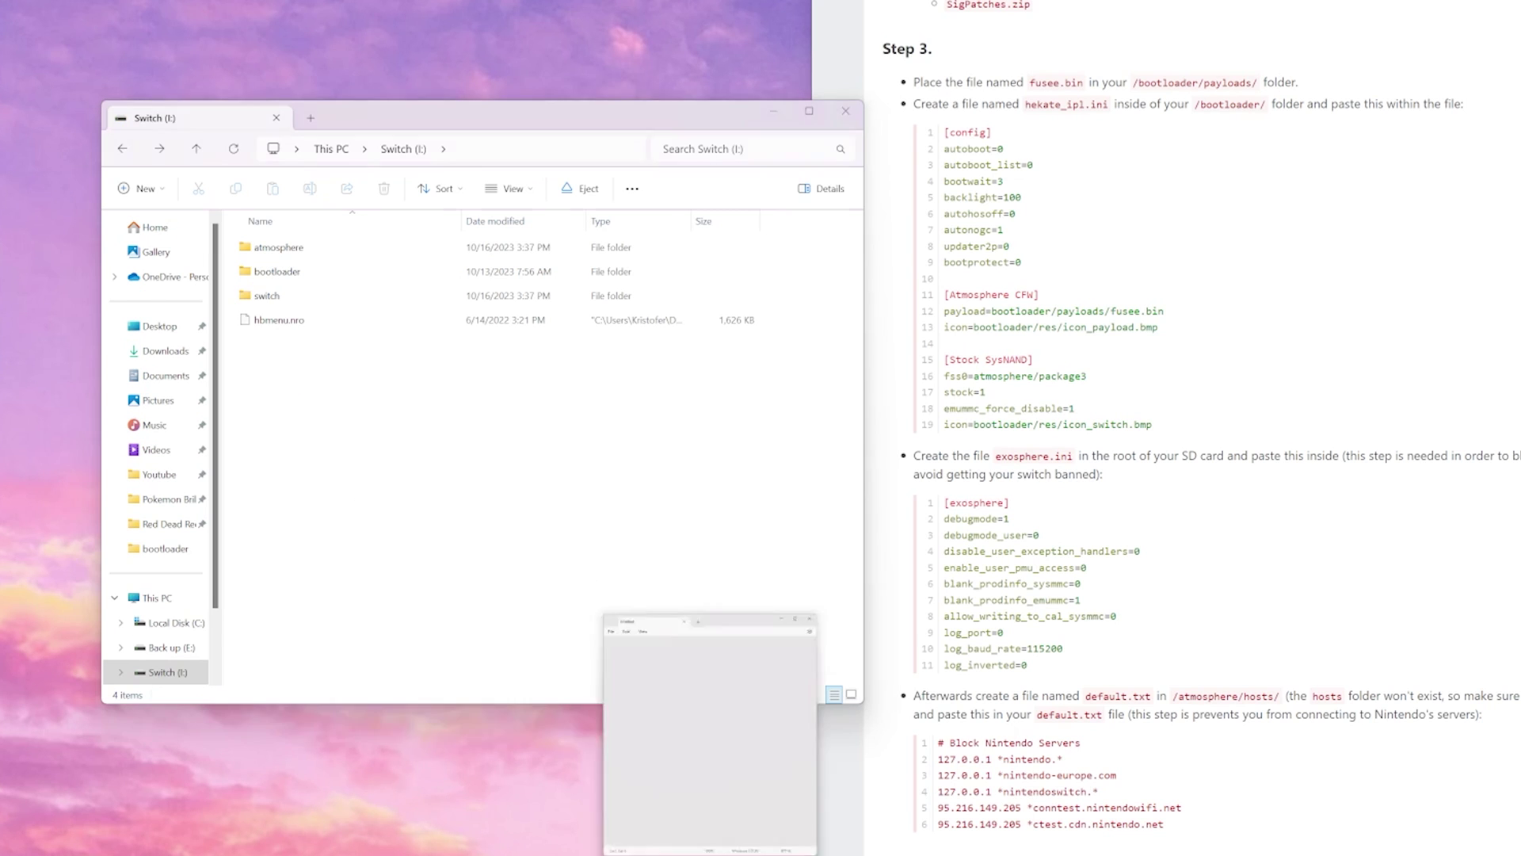
Step: Copy the guide's [exosphere] code block into a blank Notepad document
{"action": "left_click_drag", "start_coordinate": [1029, 666], "coordinate": [943, 502]}
{"action": "key", "text": "alt+Tab"}
{"action": "type", "text": "[exosphere] debugmode=1 debugmode_user=0 disable_user_exception_handlers=0 enable_user_pmu_access=0 blank_prodinfo_sysmmc=0 blank_prodinfo_emummc=1 allow_writing_to_cal_sysmmc=0 log_port=0 log_baud_rate=115200 log_inverted=0"}
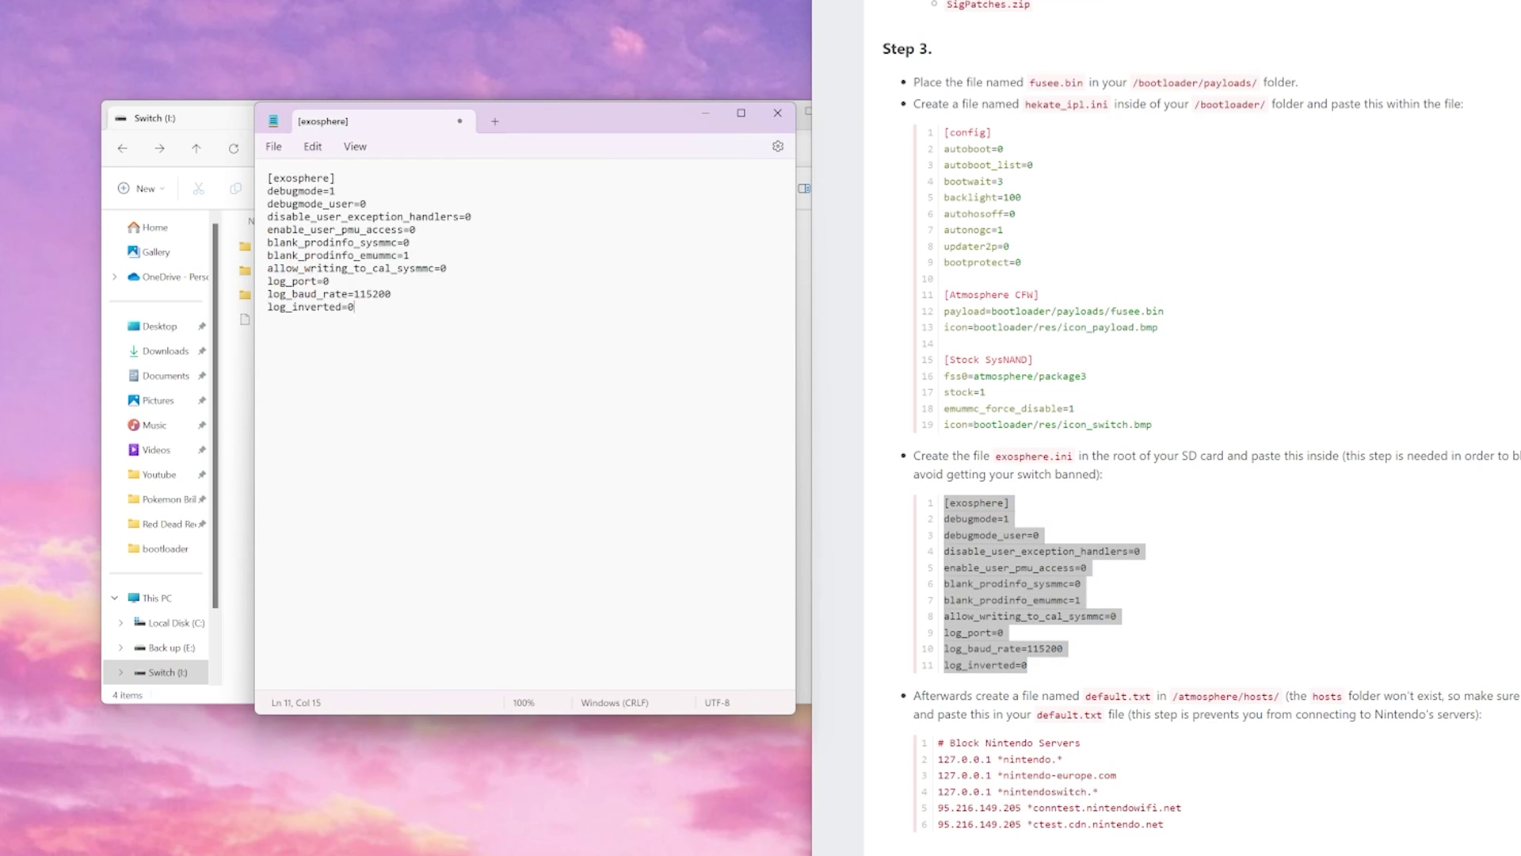
Step: Save the exosphere settings to the desktop as exosphere.ini with the file type set to All files
{"action": "left_click", "coordinate": [273, 149]}
{"action": "left_click", "coordinate": [316, 250]}
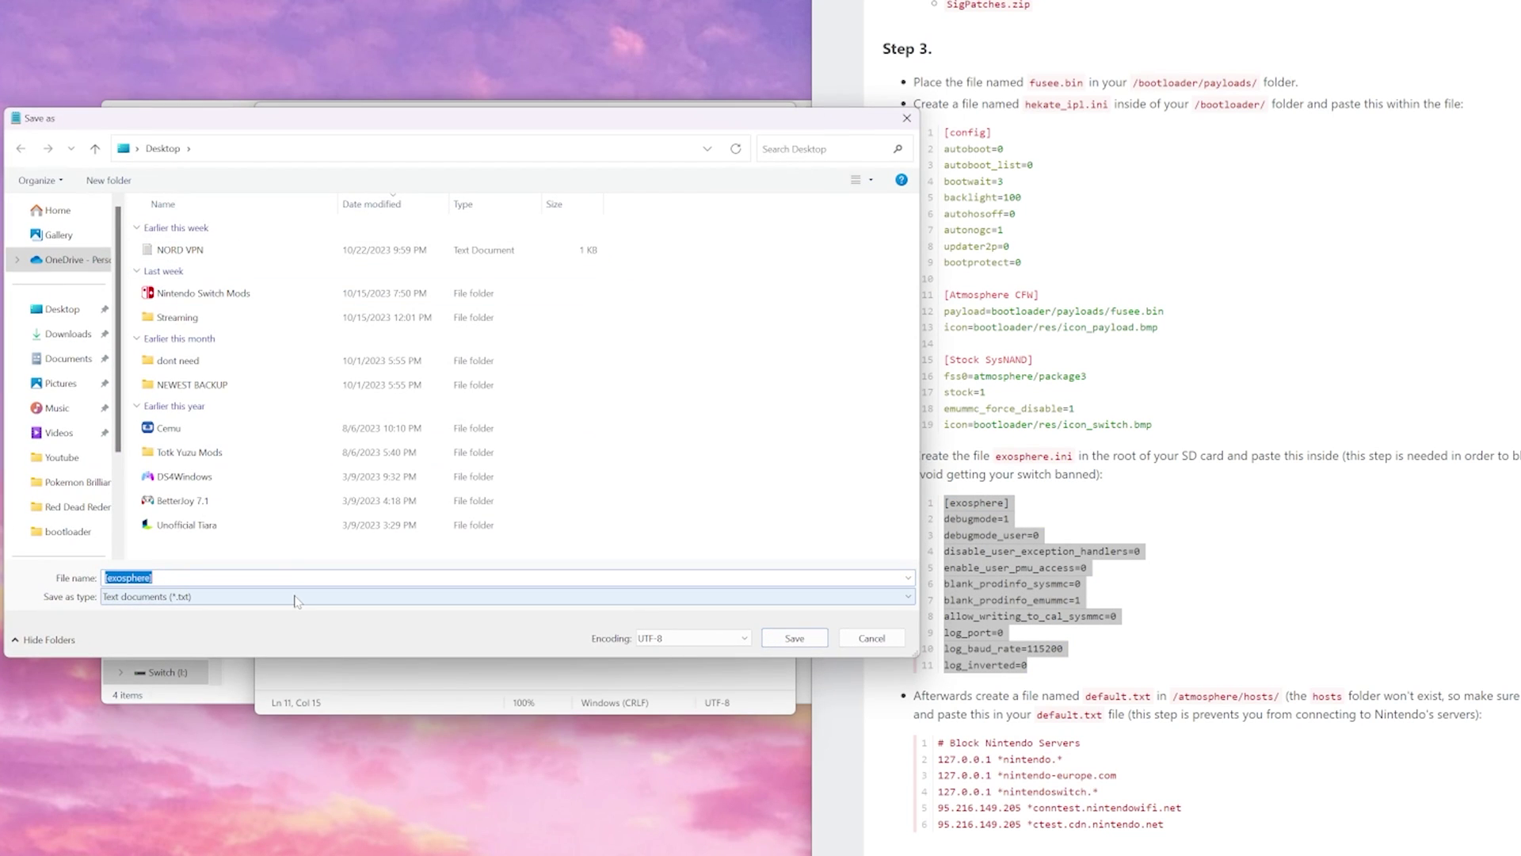
{"action": "left_click", "coordinate": [295, 600]}
{"action": "left_click", "coordinate": [238, 629]}
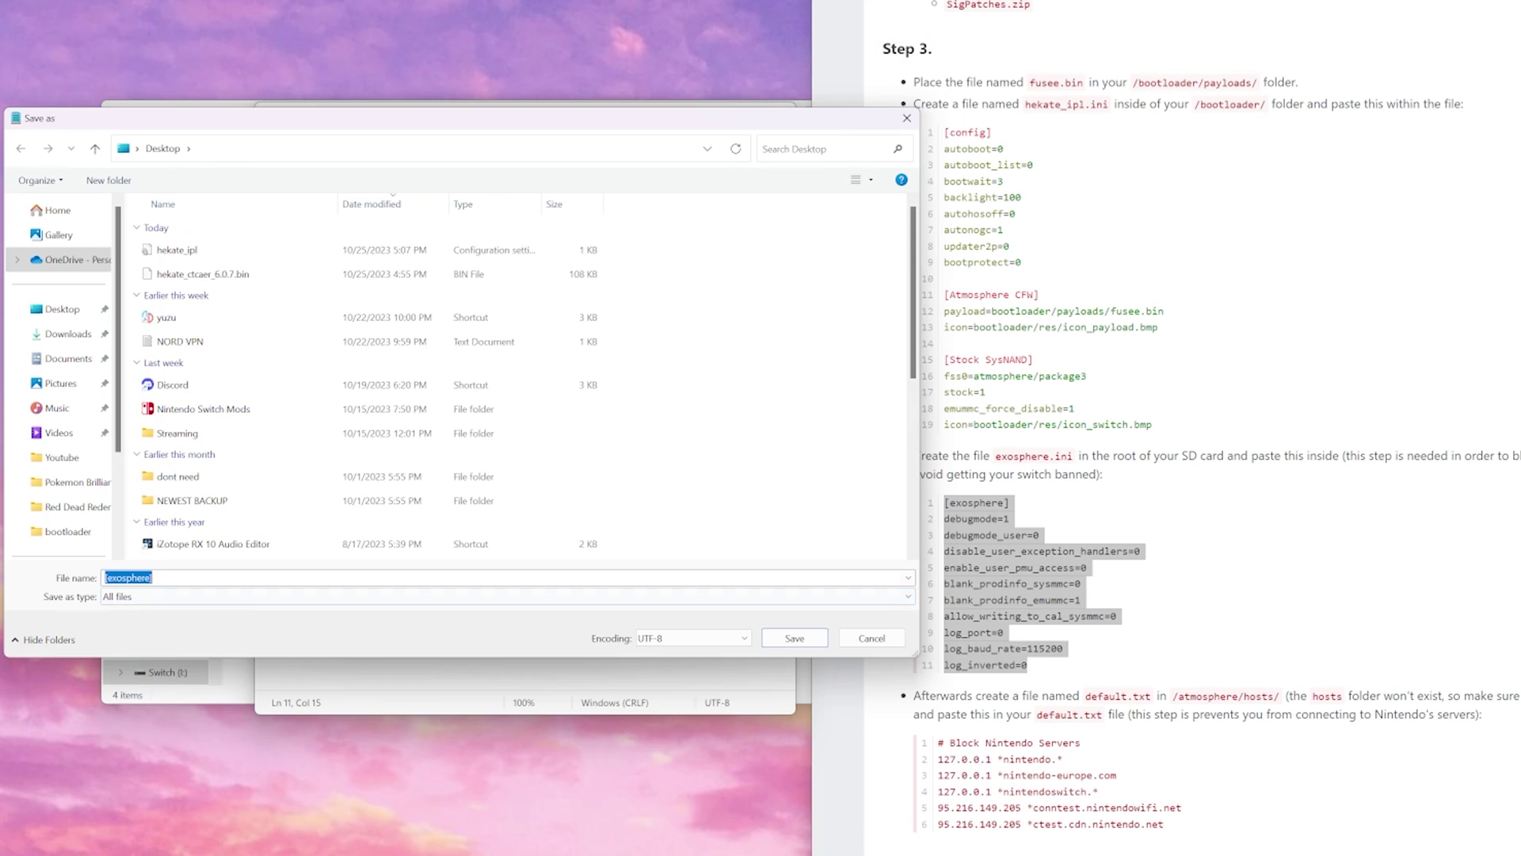
{"action": "type", "text": "e"}
{"action": "left_click", "coordinate": [795, 639]}
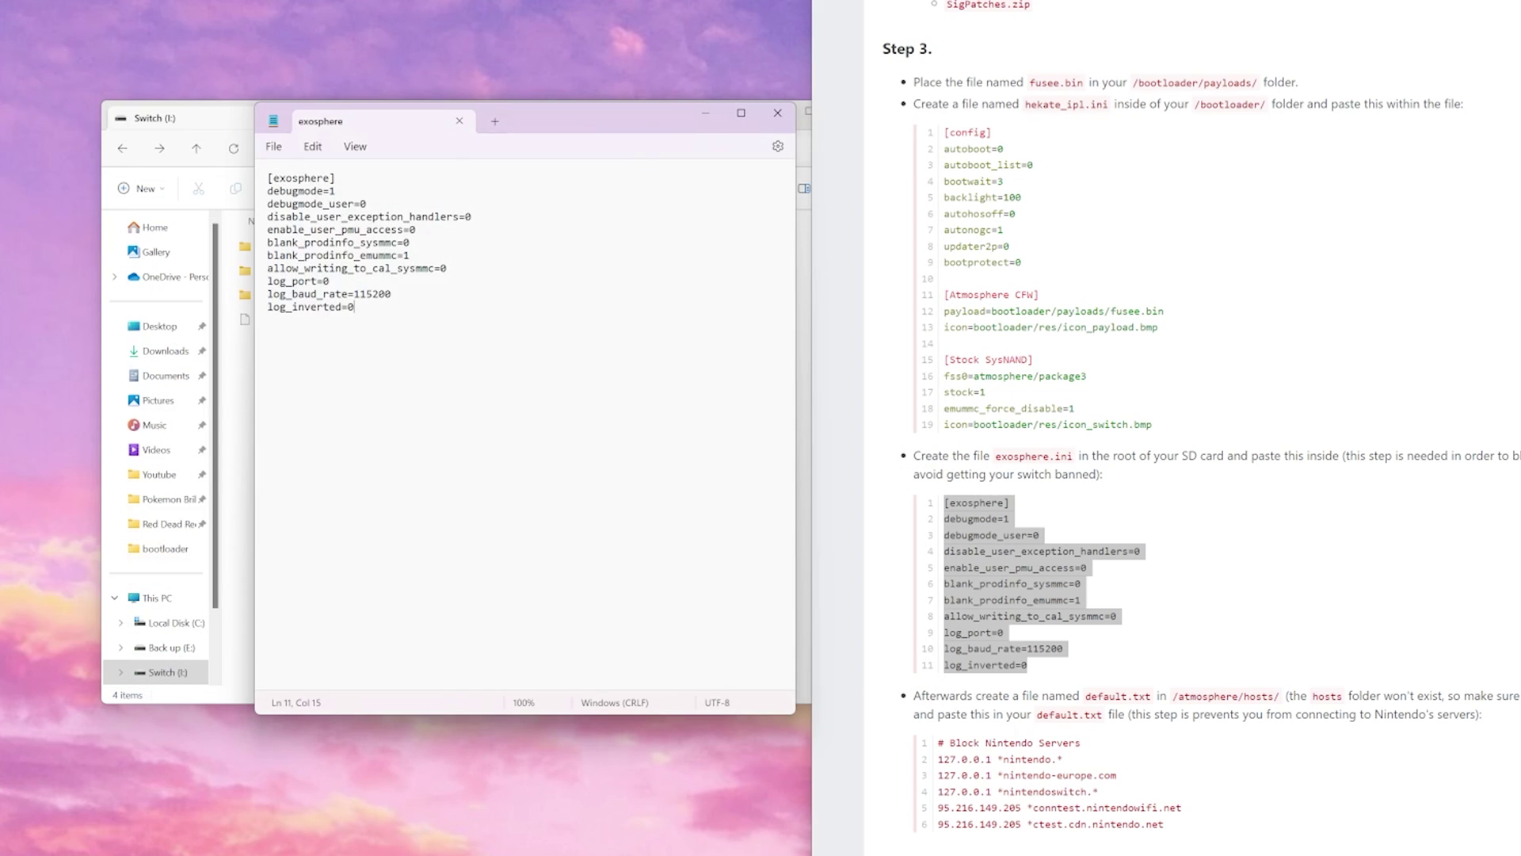
Step: Replace the exosphere document with a new blank one and paste the guide's "# Block Nintendo Servers" host list into it
{"action": "left_click", "coordinate": [493, 125]}
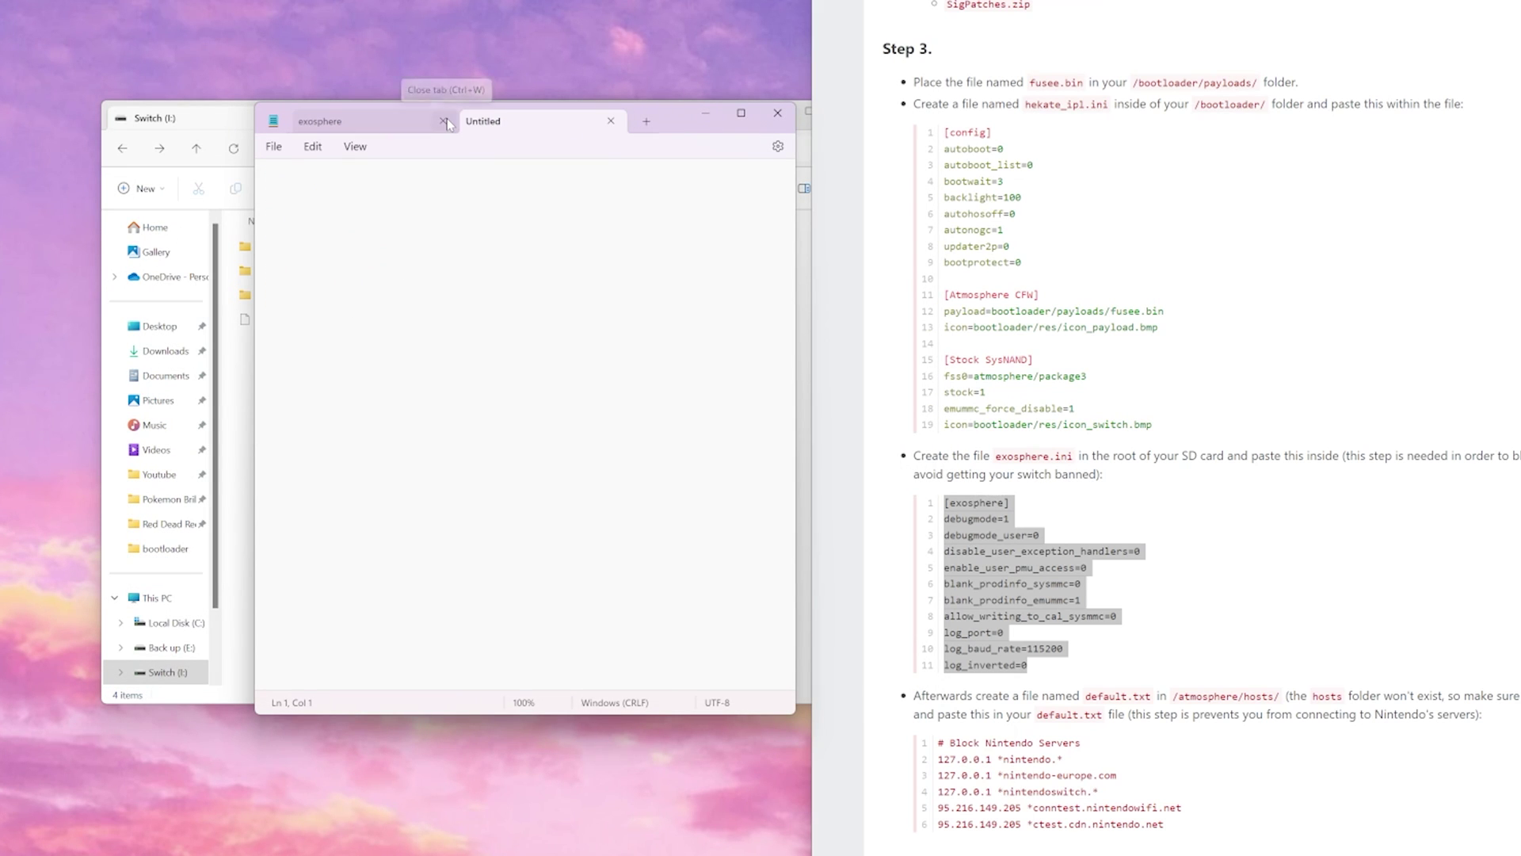
{"action": "left_click", "coordinate": [443, 121]}
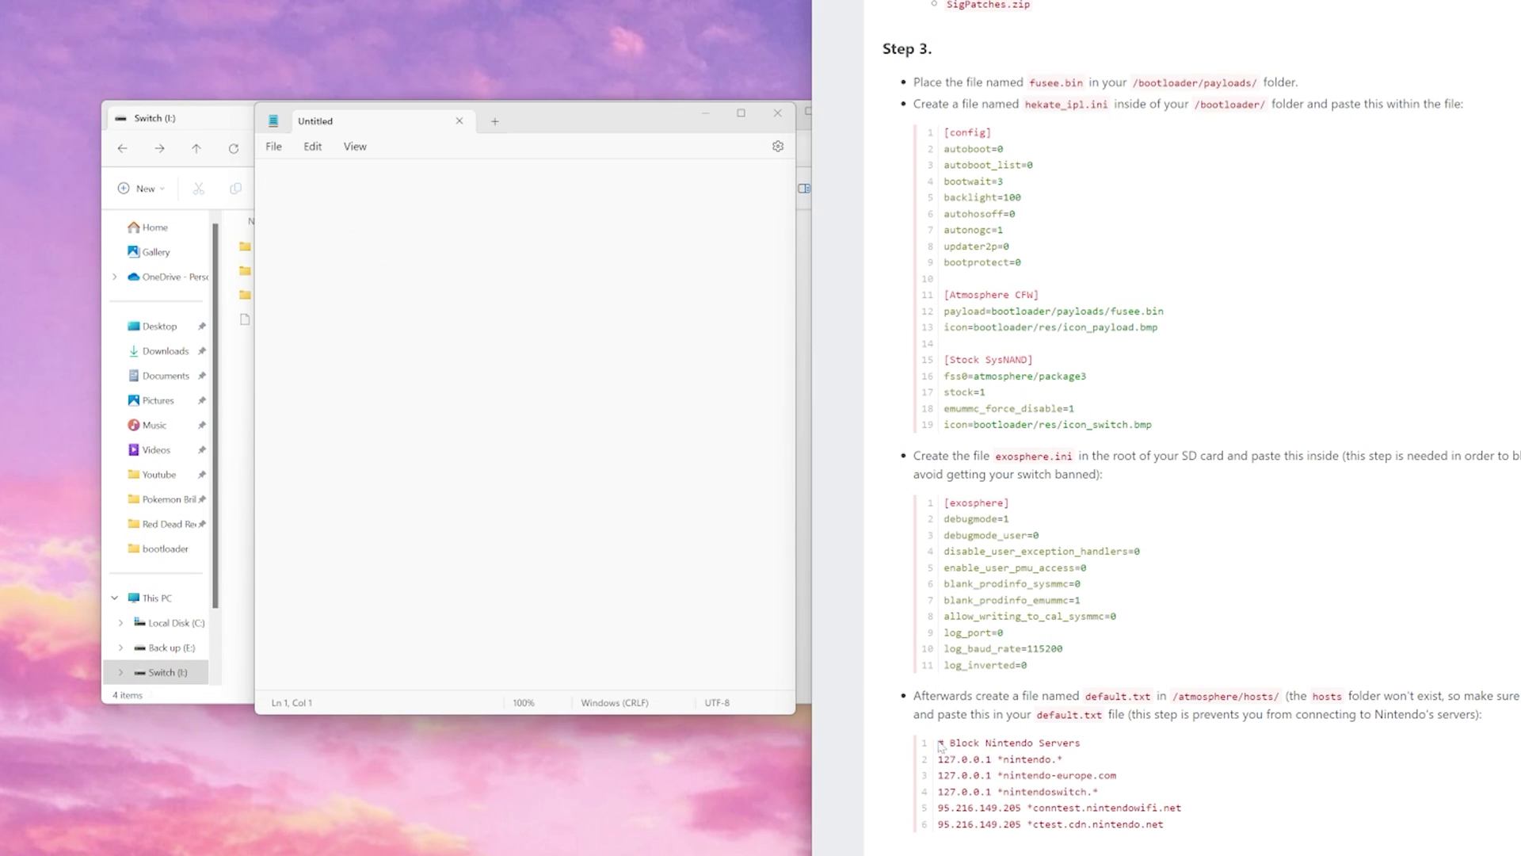
{"action": "left_click_drag", "start_coordinate": [937, 742], "coordinate": [1176, 829]}
{"action": "key", "text": "ctrl+c"}
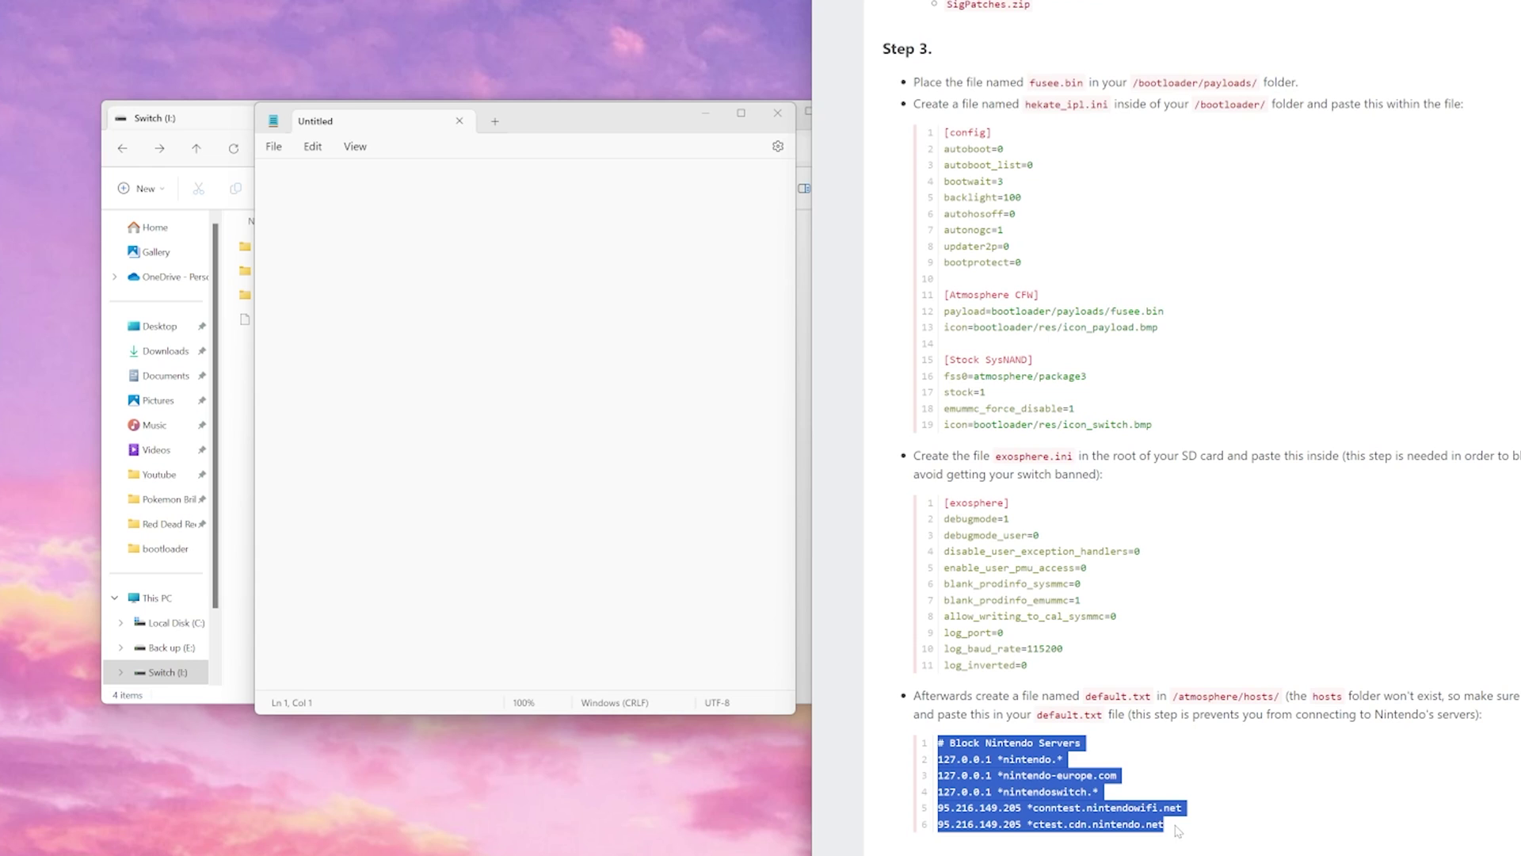
{"action": "key", "text": "alt+Tab"}
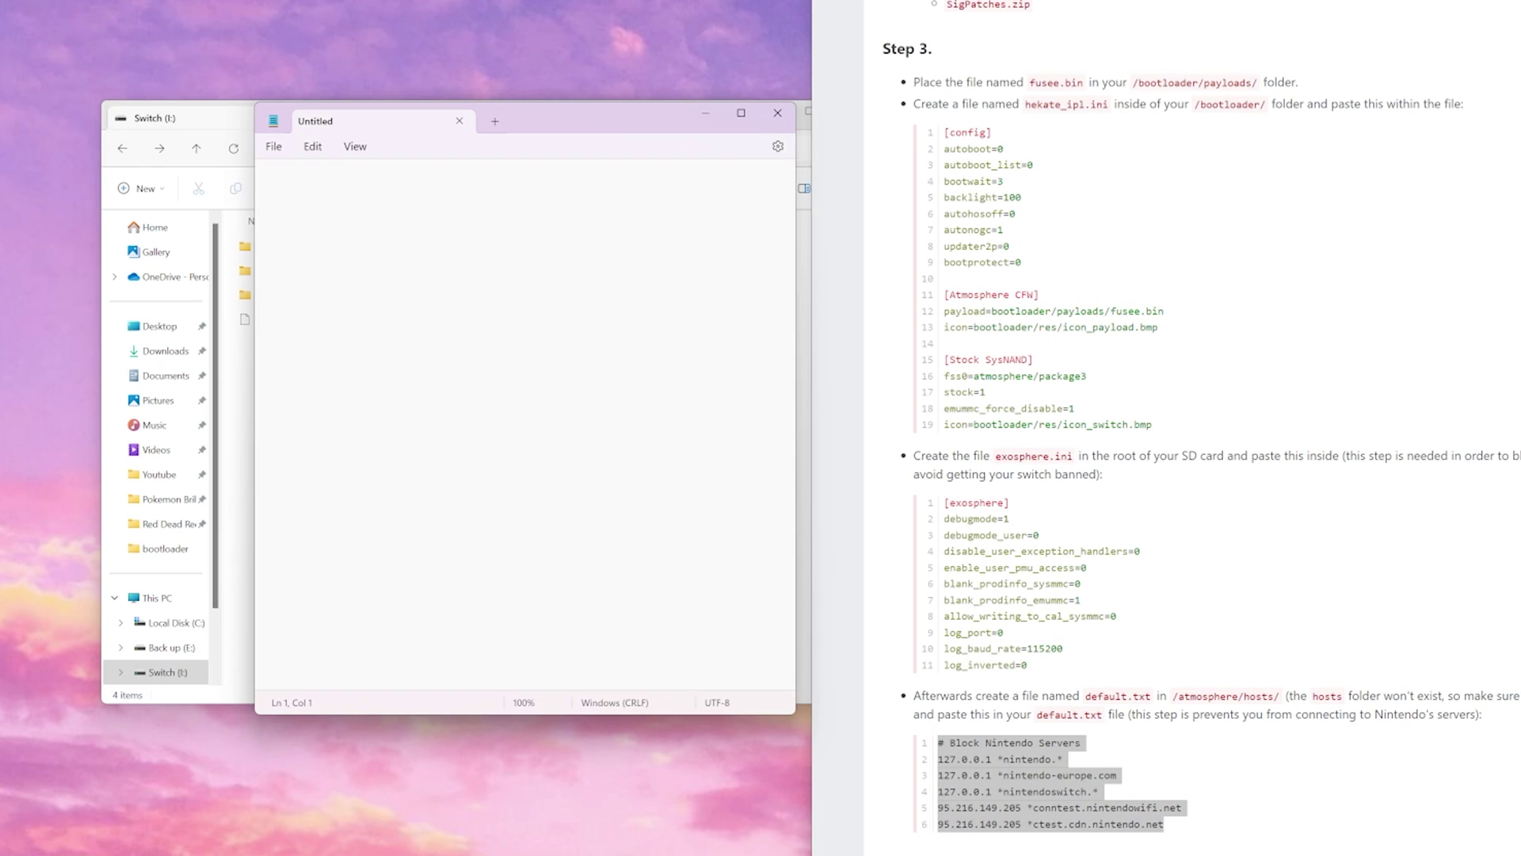
{"action": "key", "text": "ctrl+v"}
Step: Save the host list to the desktop as default.txt with the file type set to All files
{"action": "left_click", "coordinate": [273, 146]}
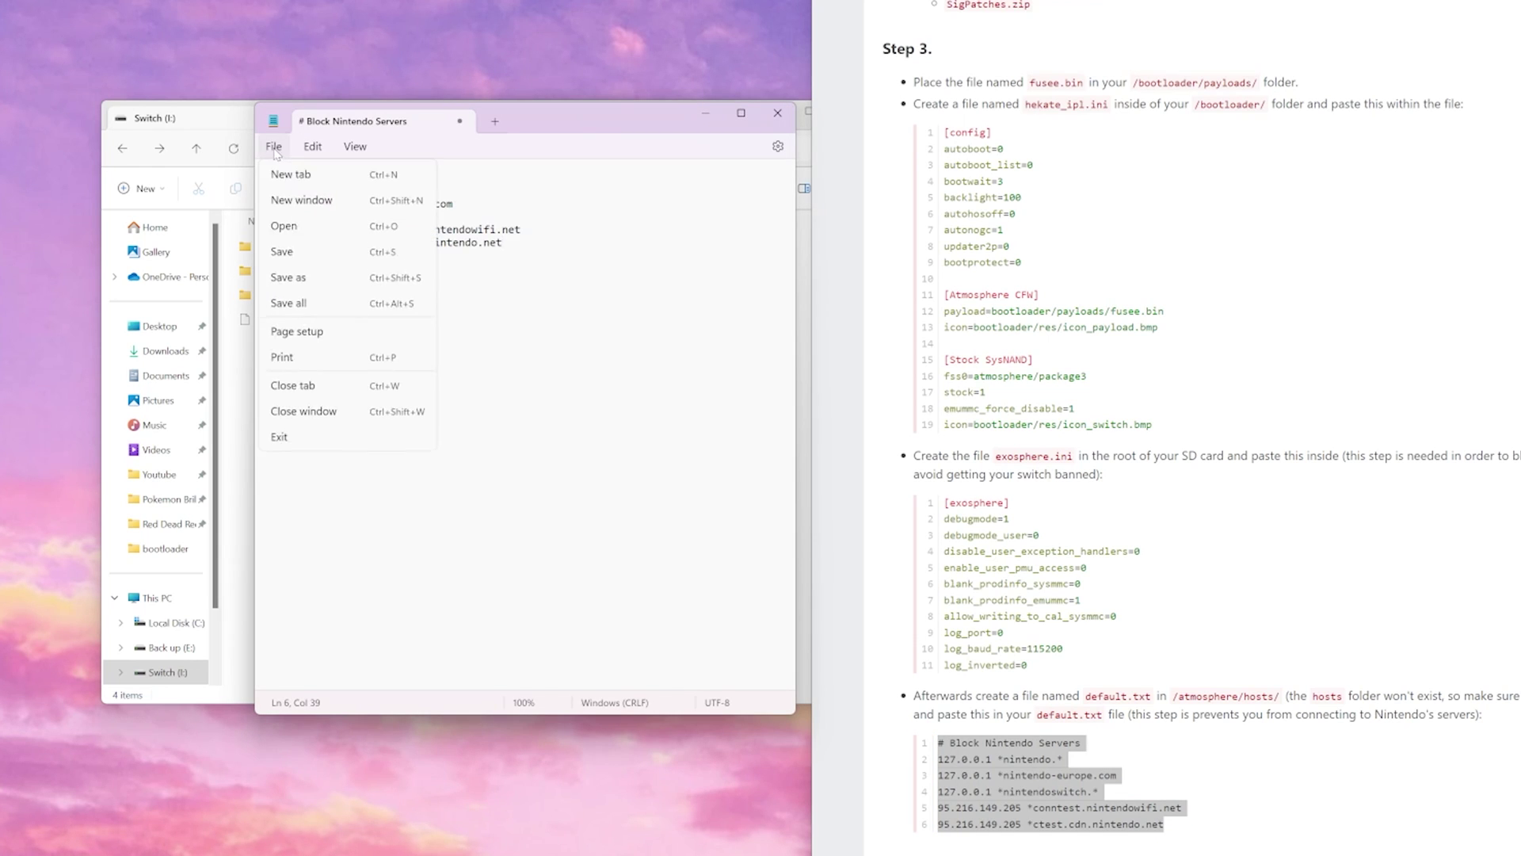
{"action": "left_click", "coordinate": [311, 252]}
{"action": "left_click", "coordinate": [198, 596]}
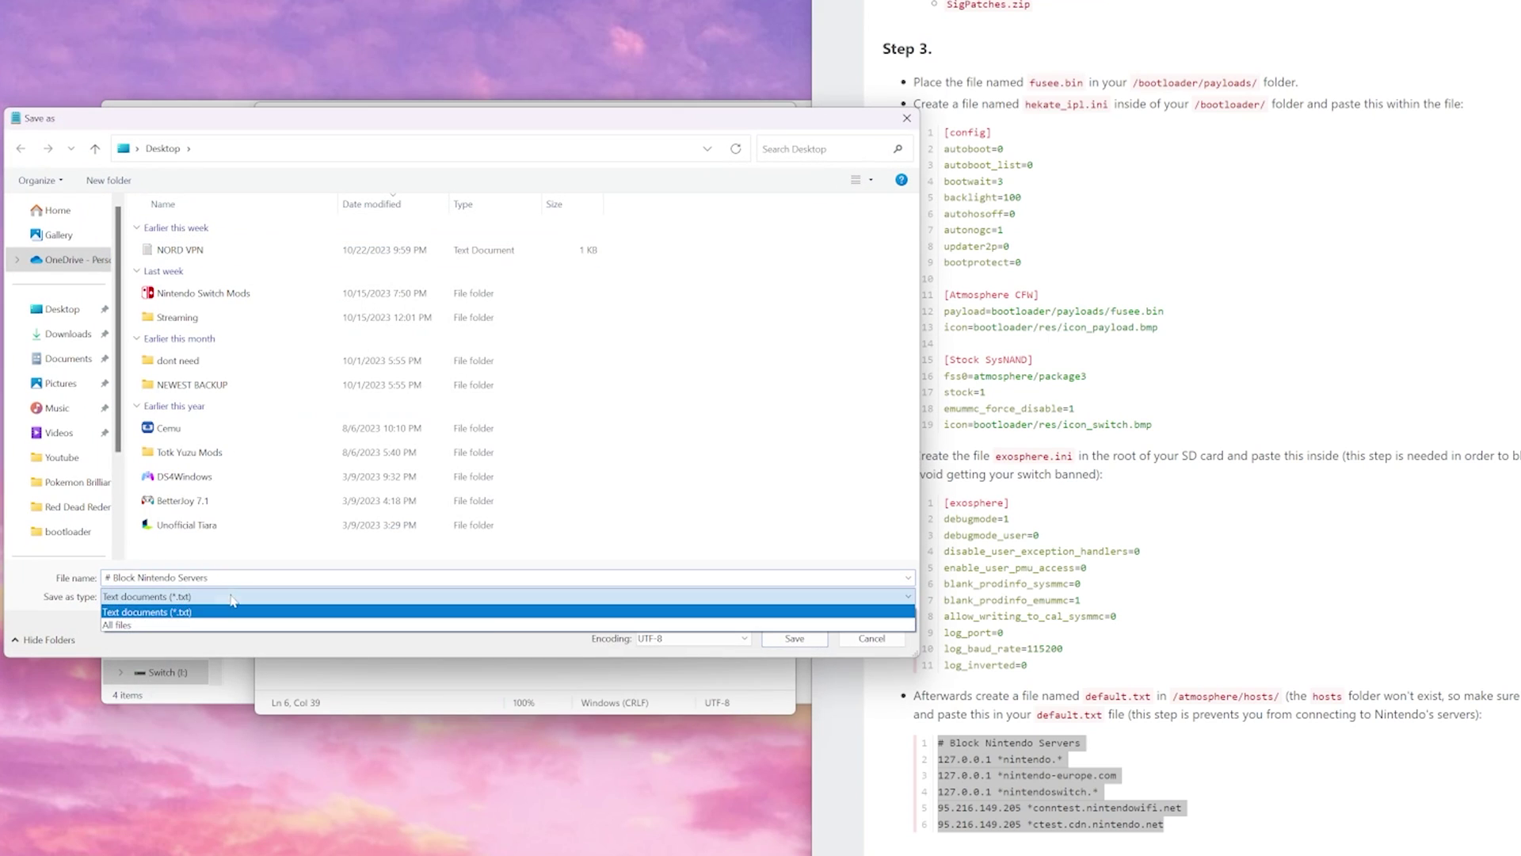
{"action": "left_click", "coordinate": [197, 629]}
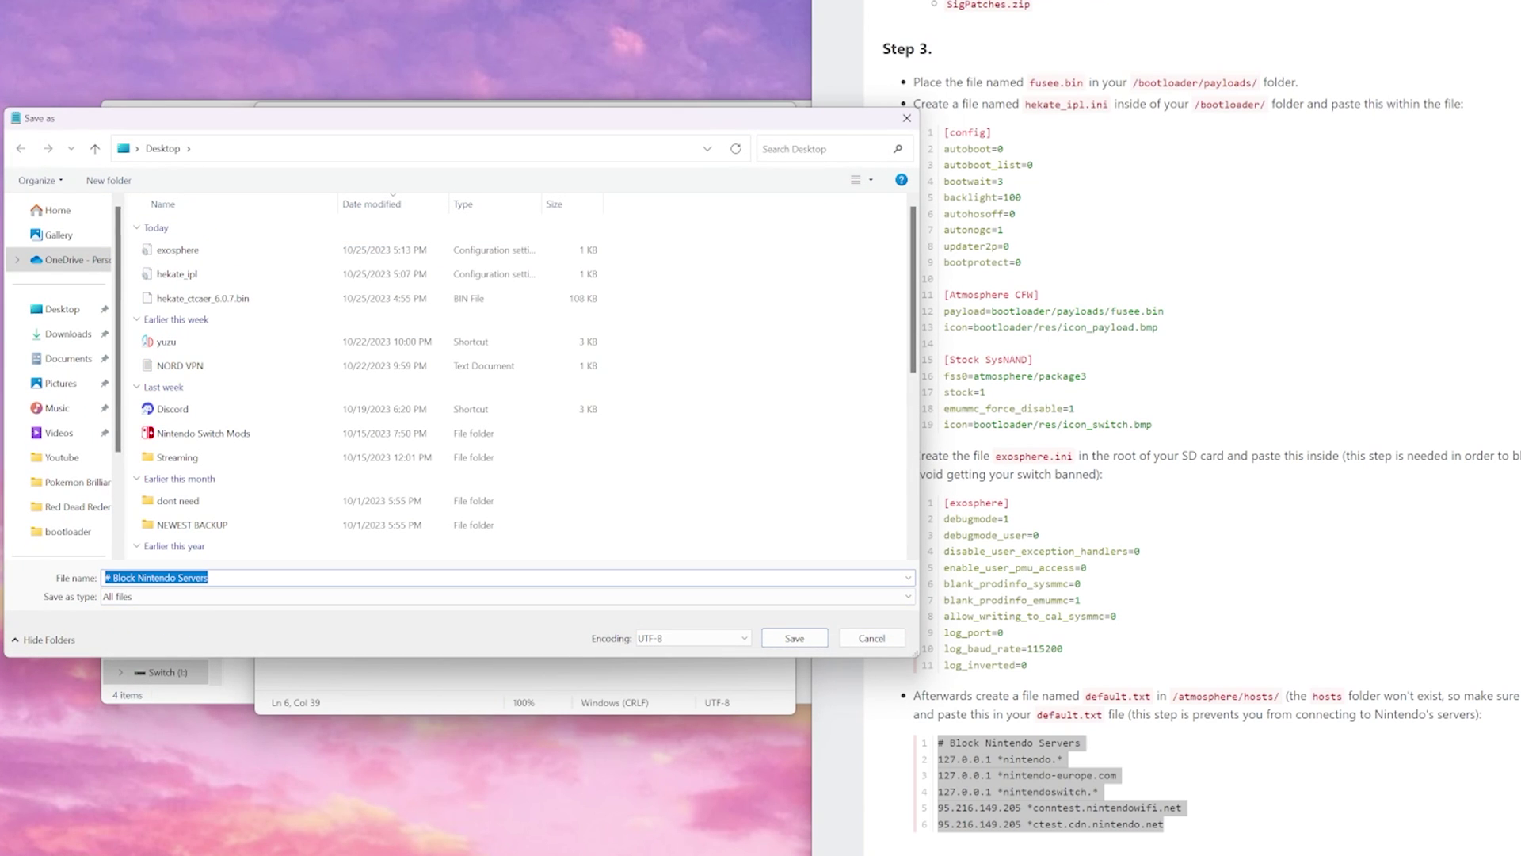
{"action": "type", "text": "default."}
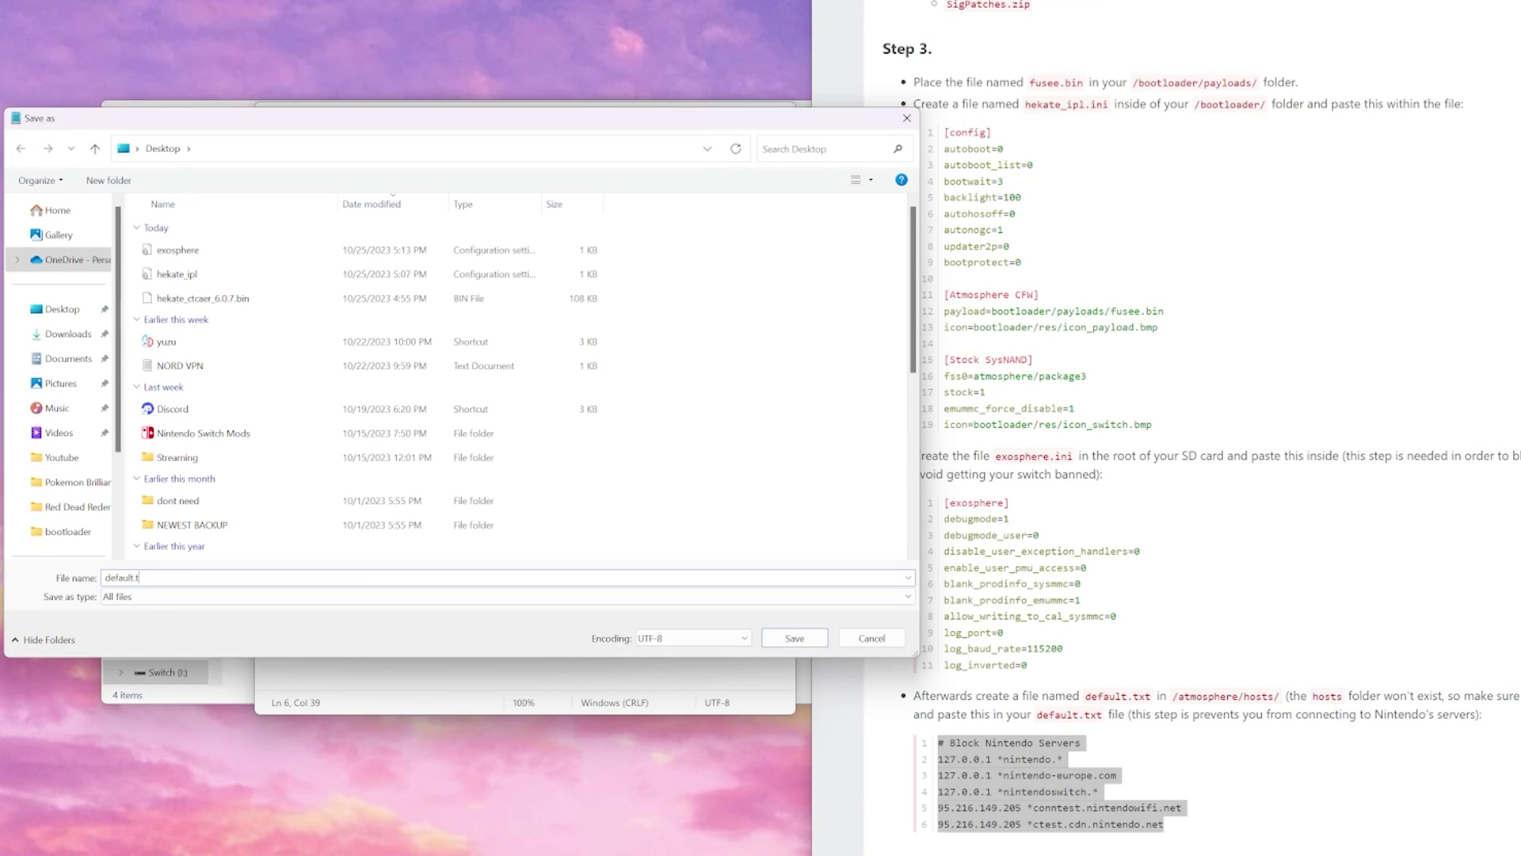
{"action": "type", "text": "txt"}
{"action": "left_click", "coordinate": [794, 638]}
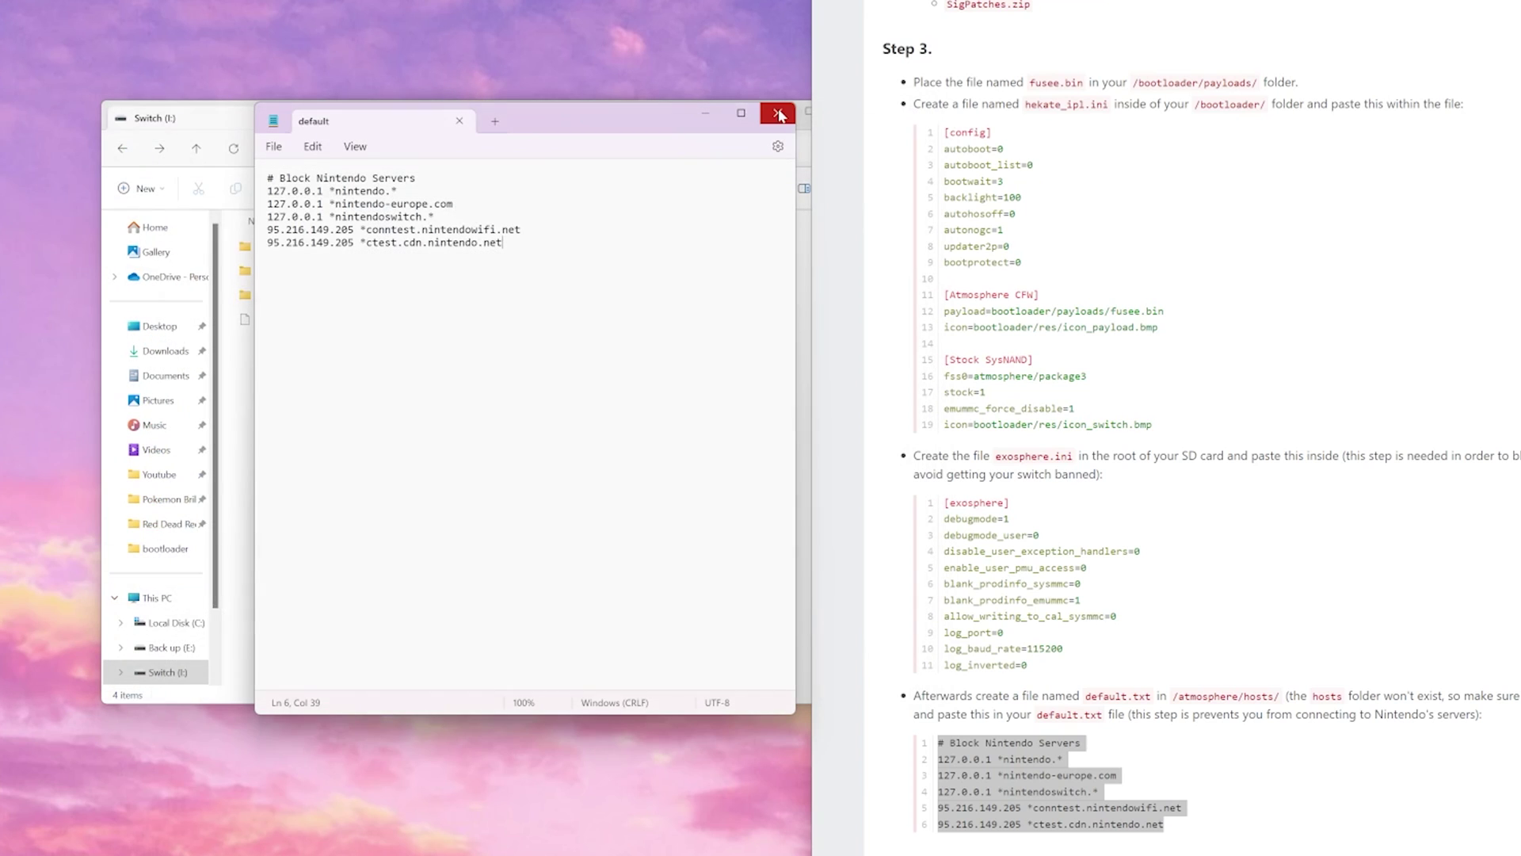
Step: Close Notepad and copy exosphere.ini from the desktop to the root of the Switch (I:) drive
{"action": "left_click", "coordinate": [777, 116]}
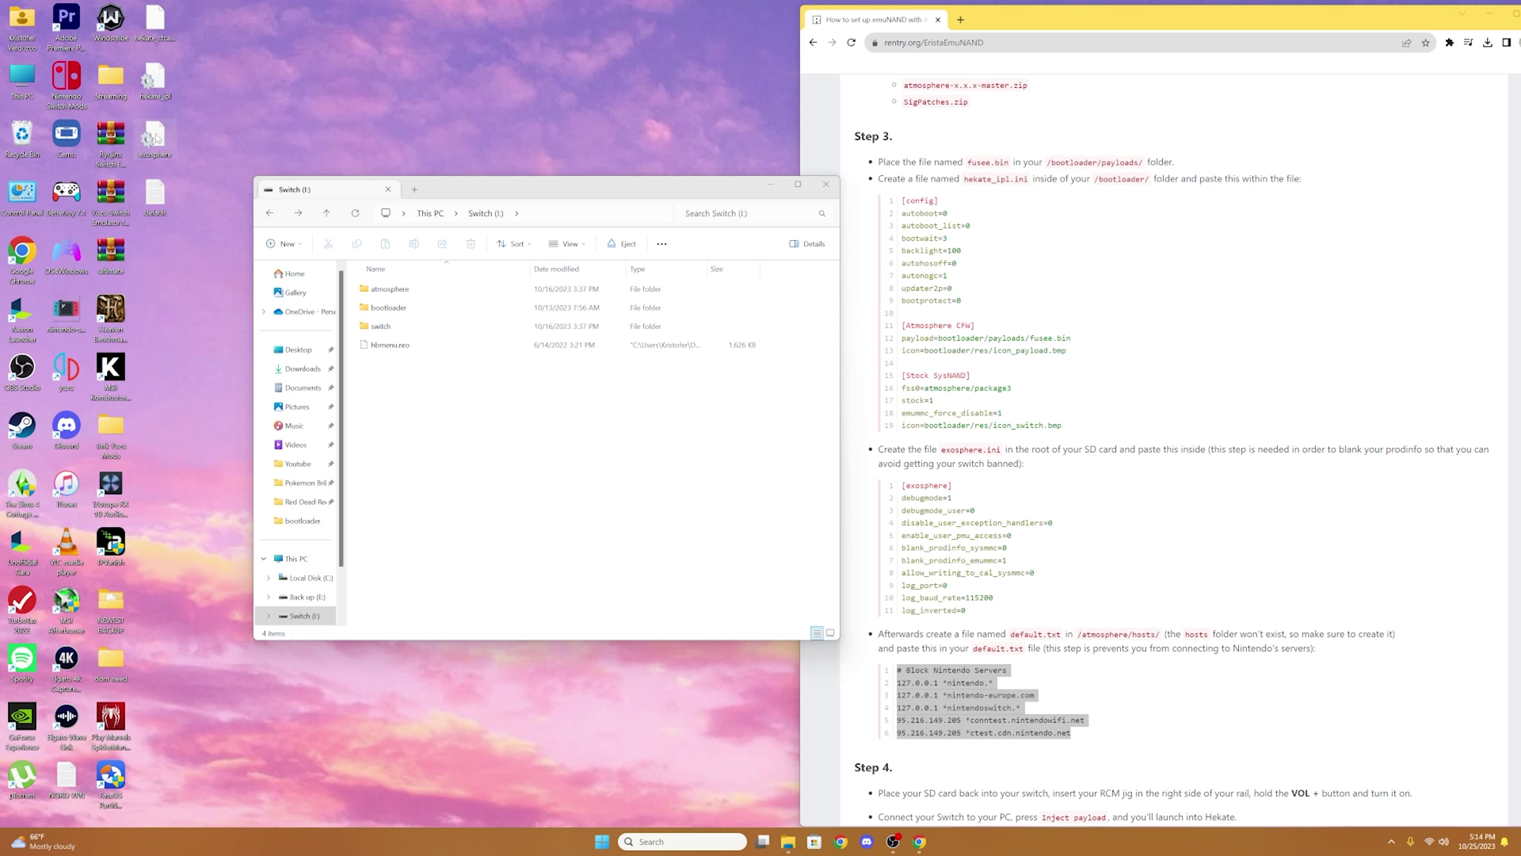
{"action": "left_click_drag", "start_coordinate": [155, 131], "coordinate": [441, 440]}
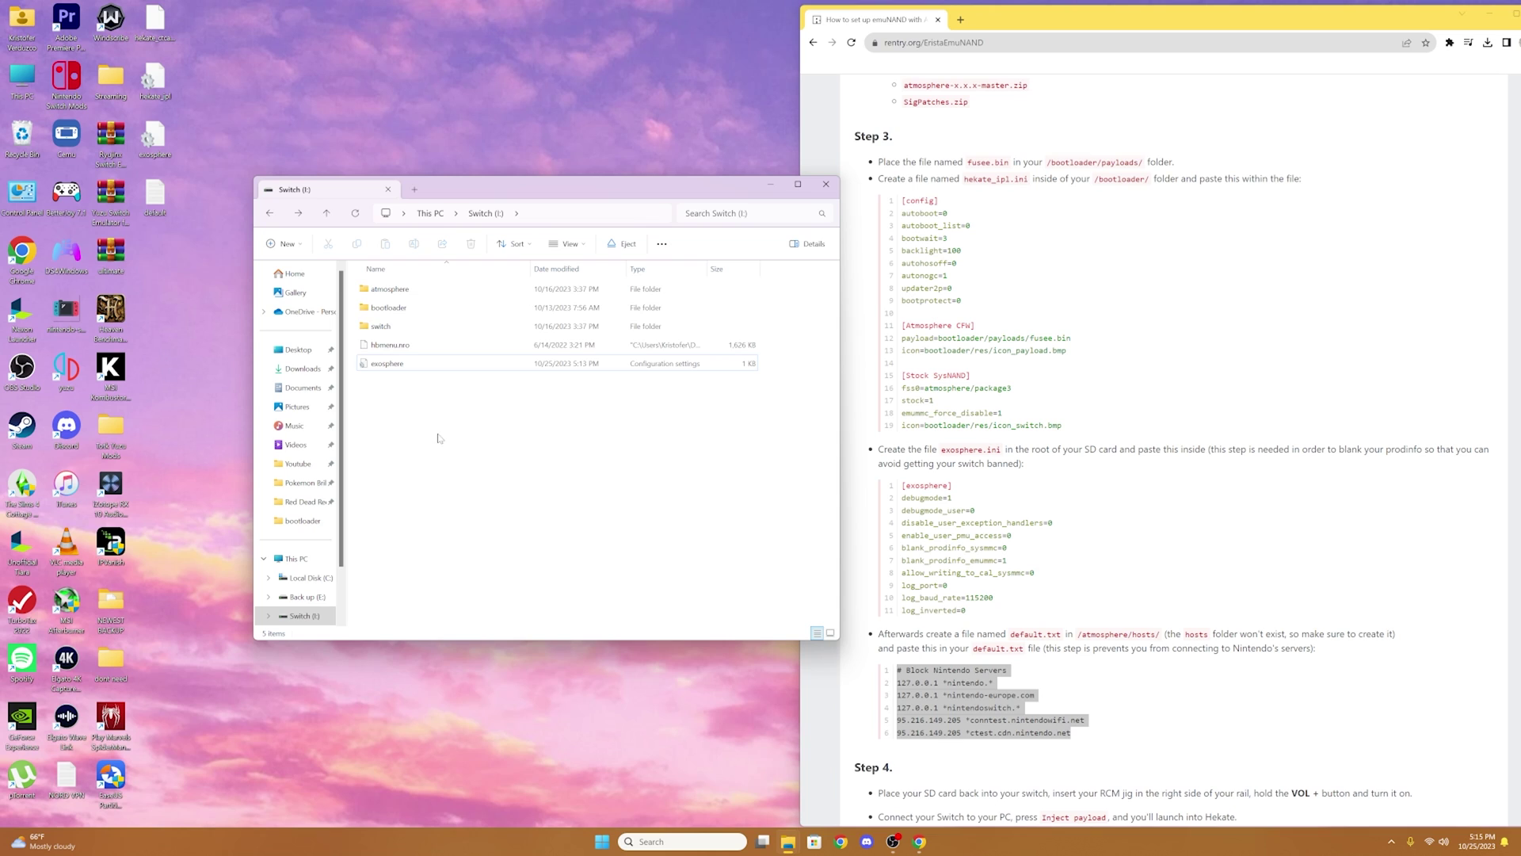
Step: Create a new folder named hosts inside the atmosphere folder of the Switch (I:) drive
{"action": "double_click", "coordinate": [390, 290]}
{"action": "right_click", "coordinate": [435, 547]}
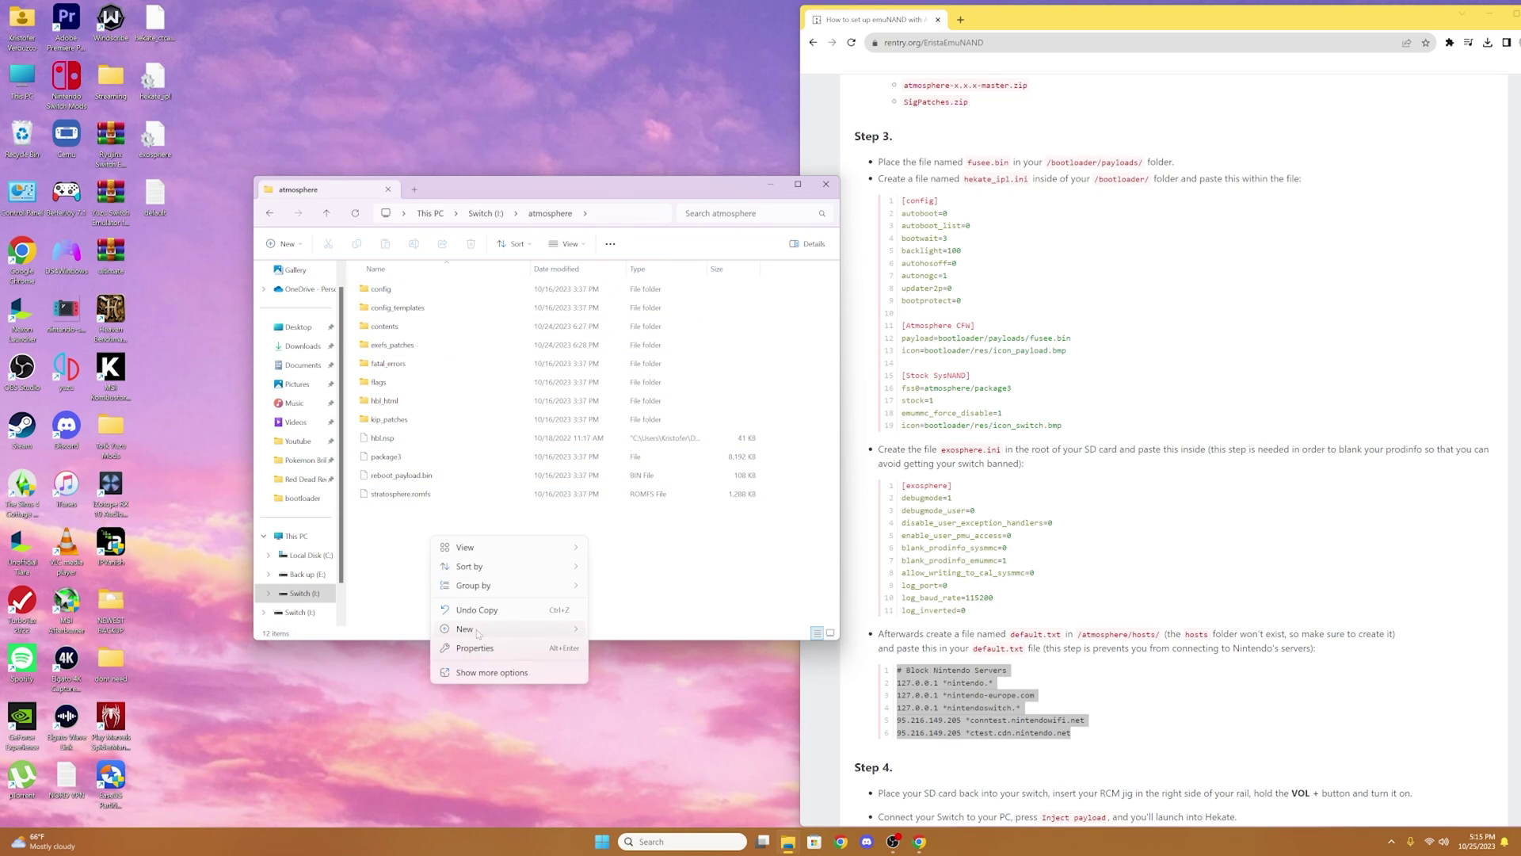
{"action": "mouse_move", "coordinate": [475, 629]}
{"action": "left_click", "coordinate": [632, 631]}
{"action": "type", "text": "h"}
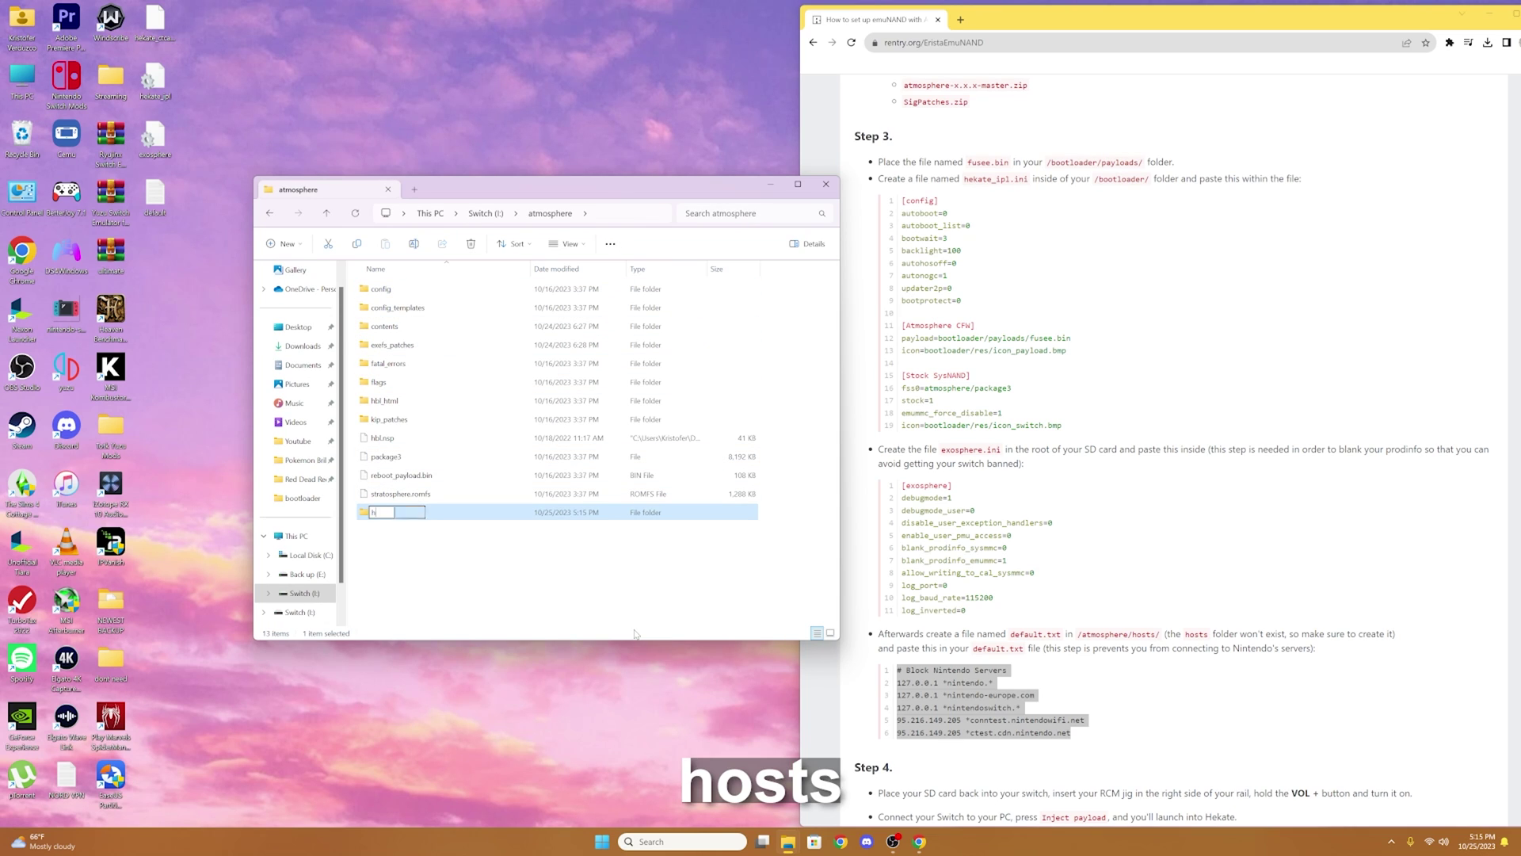
{"action": "type", "text": "osts"}
{"action": "key", "text": "Return"}
Step: Copy default.txt from the desktop into the new hosts folder
{"action": "double_click", "coordinate": [408, 513]}
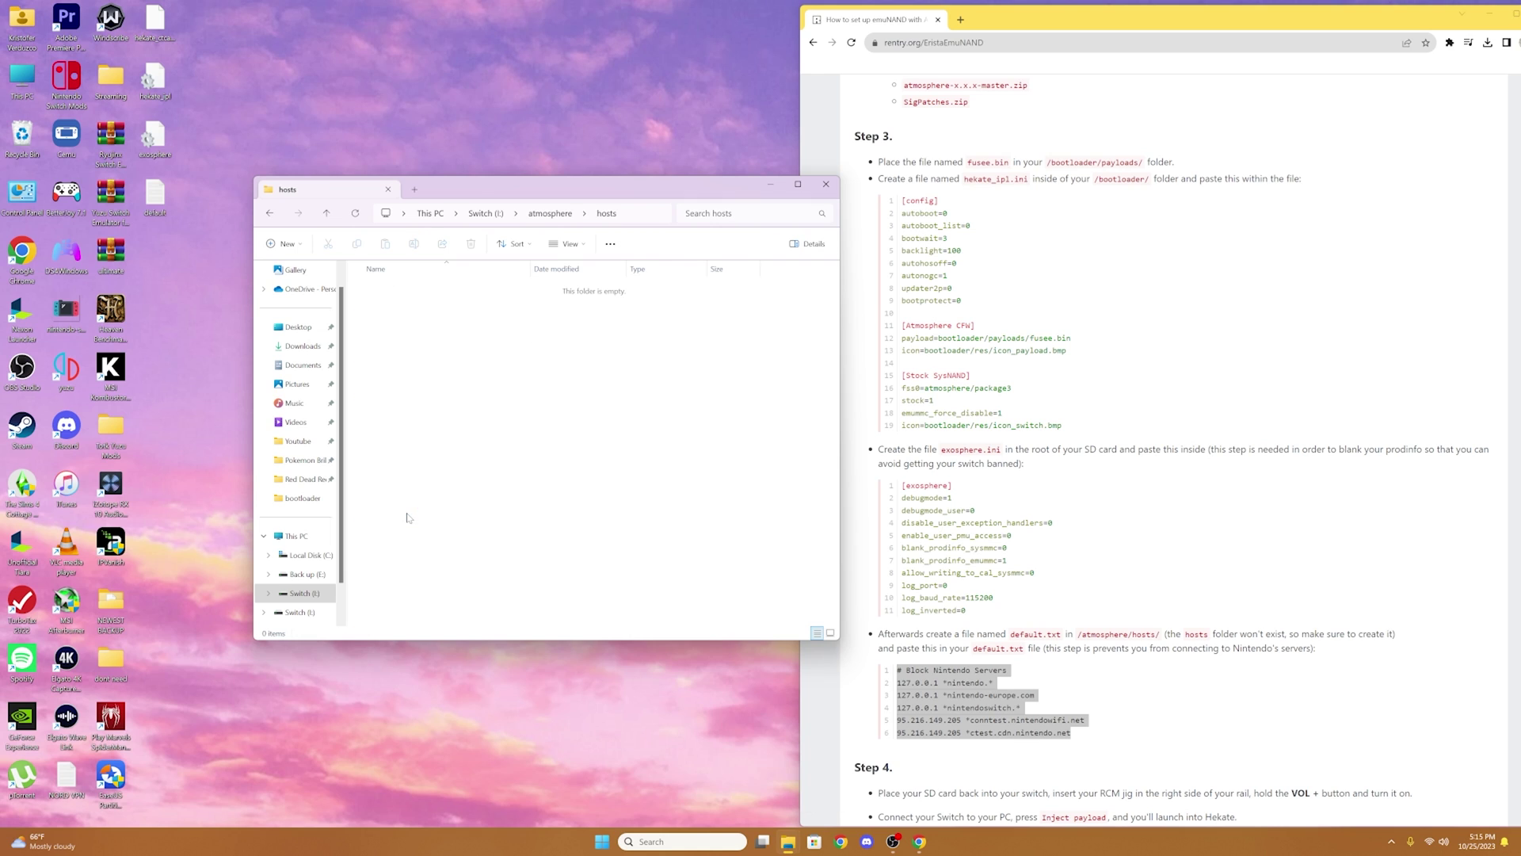
{"action": "left_click_drag", "start_coordinate": [142, 209], "coordinate": [433, 358]}
{"action": "left_click", "coordinate": [460, 403]}
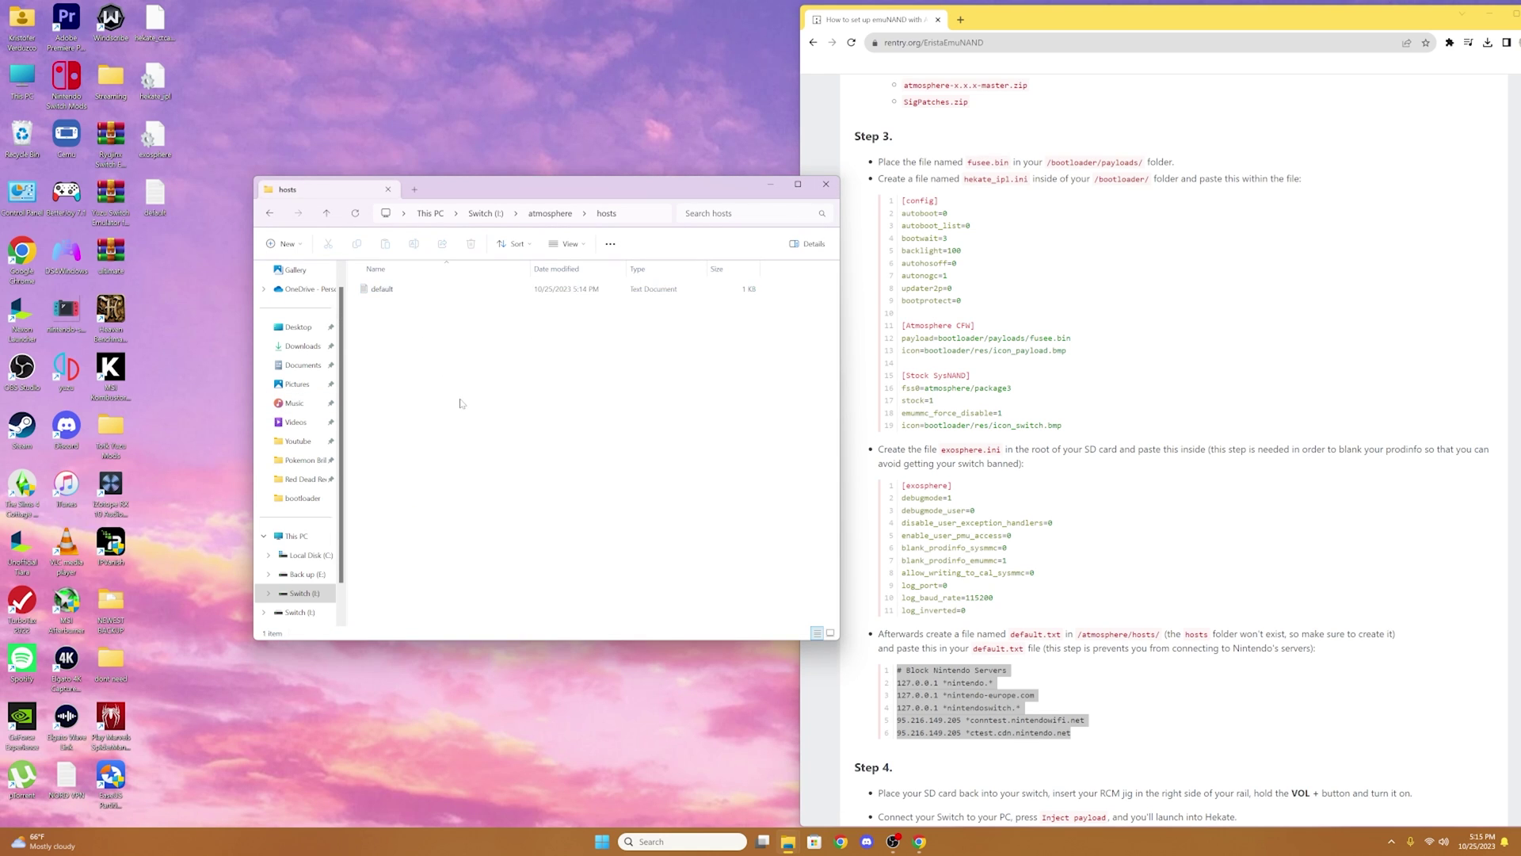
Step: Return to the root of the Switch (I:) drive and close the browser window with the emuNAND guide
{"action": "left_click", "coordinate": [485, 214]}
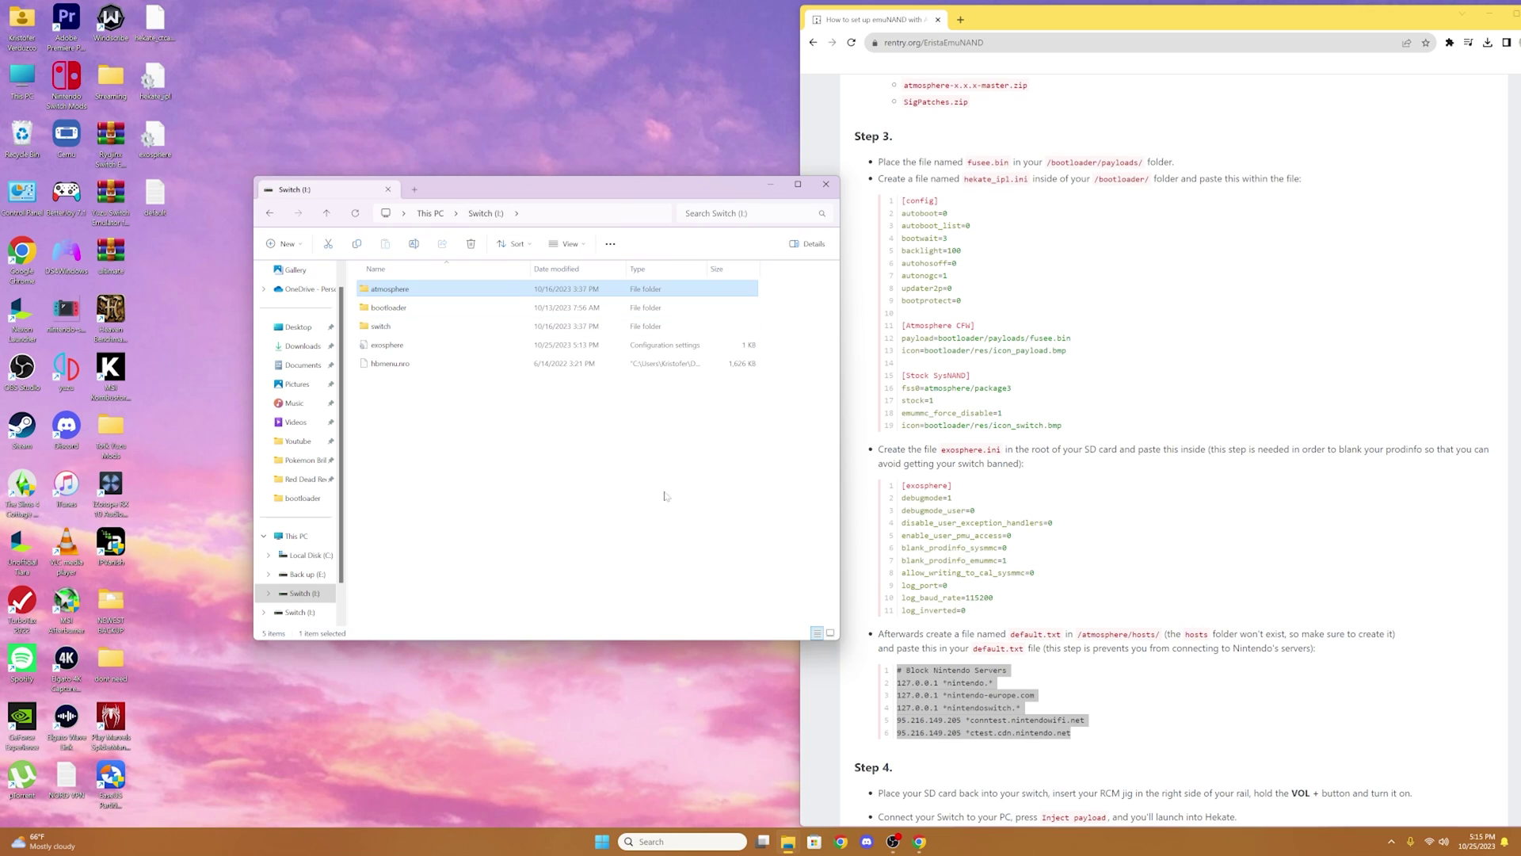
{"action": "left_click", "coordinate": [1030, 261]}
{"action": "left_click_drag", "start_coordinate": [1464, 18], "coordinate": [1438, 20]}
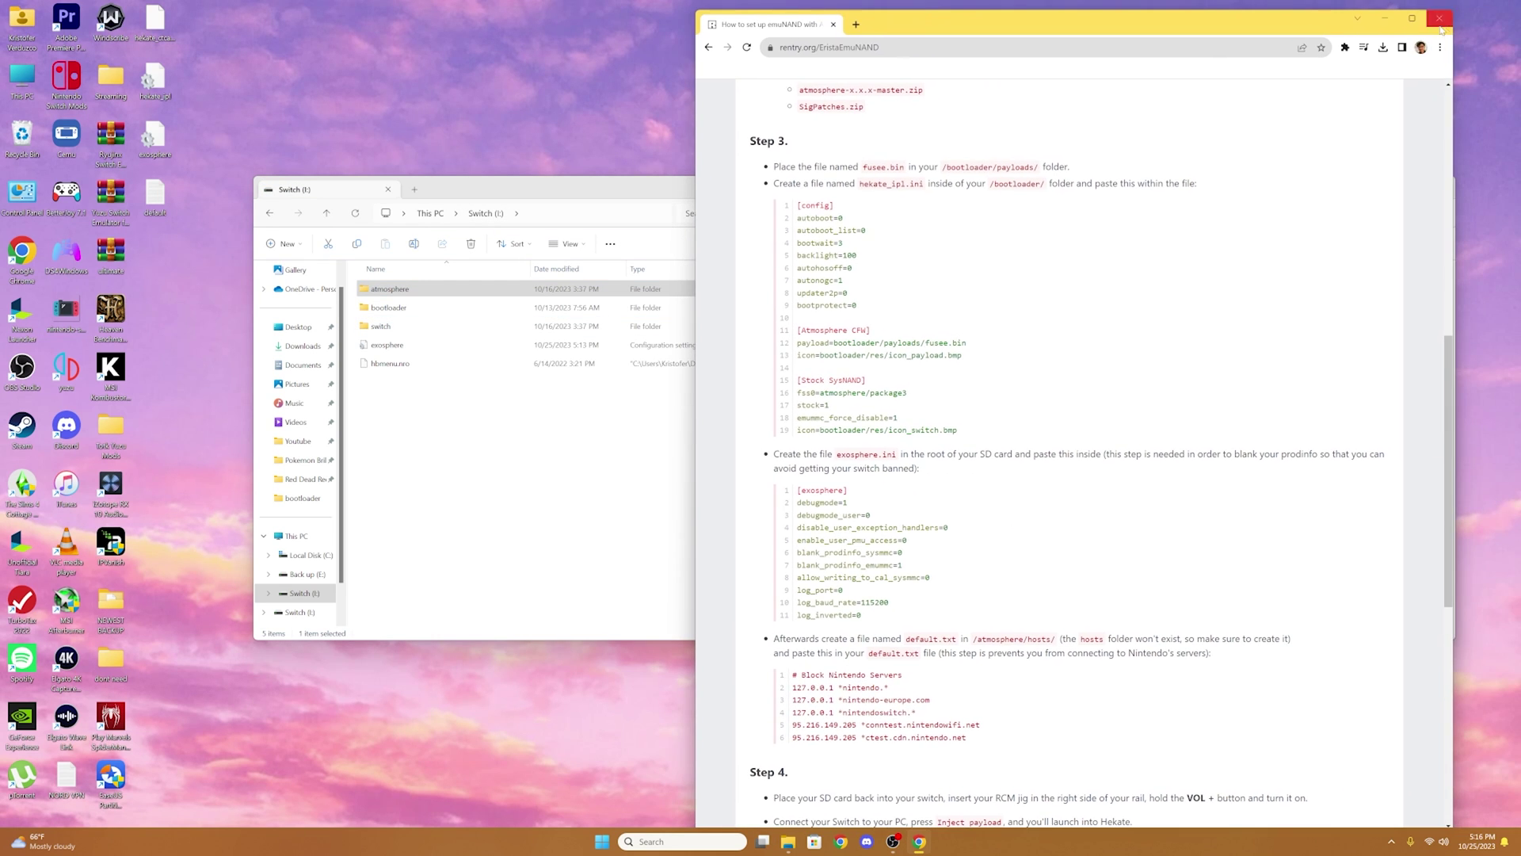
{"action": "left_click", "coordinate": [1434, 19]}
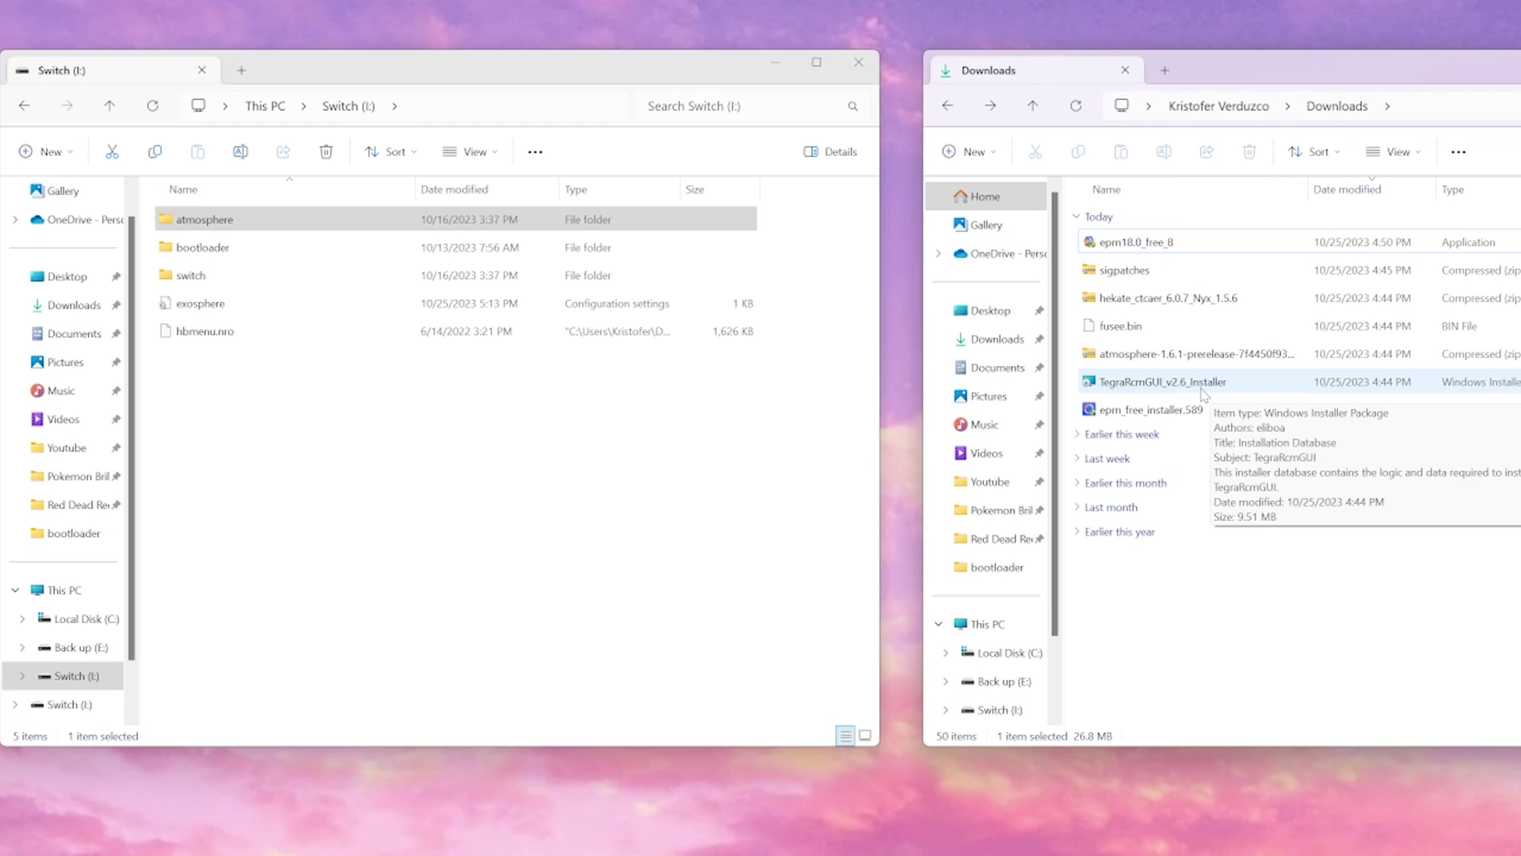
Step: Run TegraRcmGUI_v2.6_Installer from Downloads and complete the setup wizard using the Modify option with the MainFeature selection
{"action": "double_click", "coordinate": [1203, 389]}
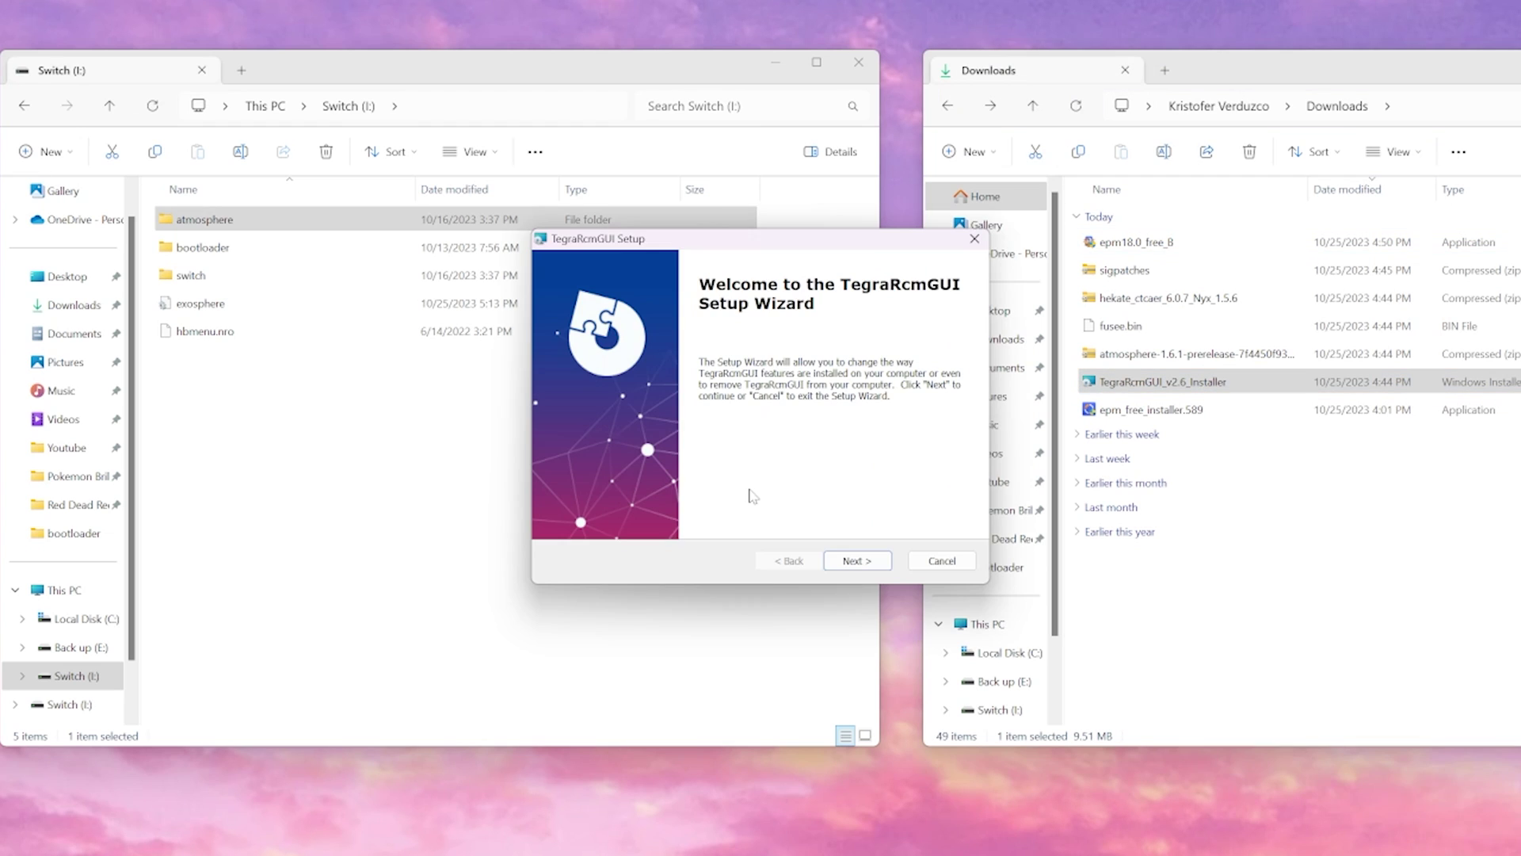
{"action": "left_click", "coordinate": [844, 561]}
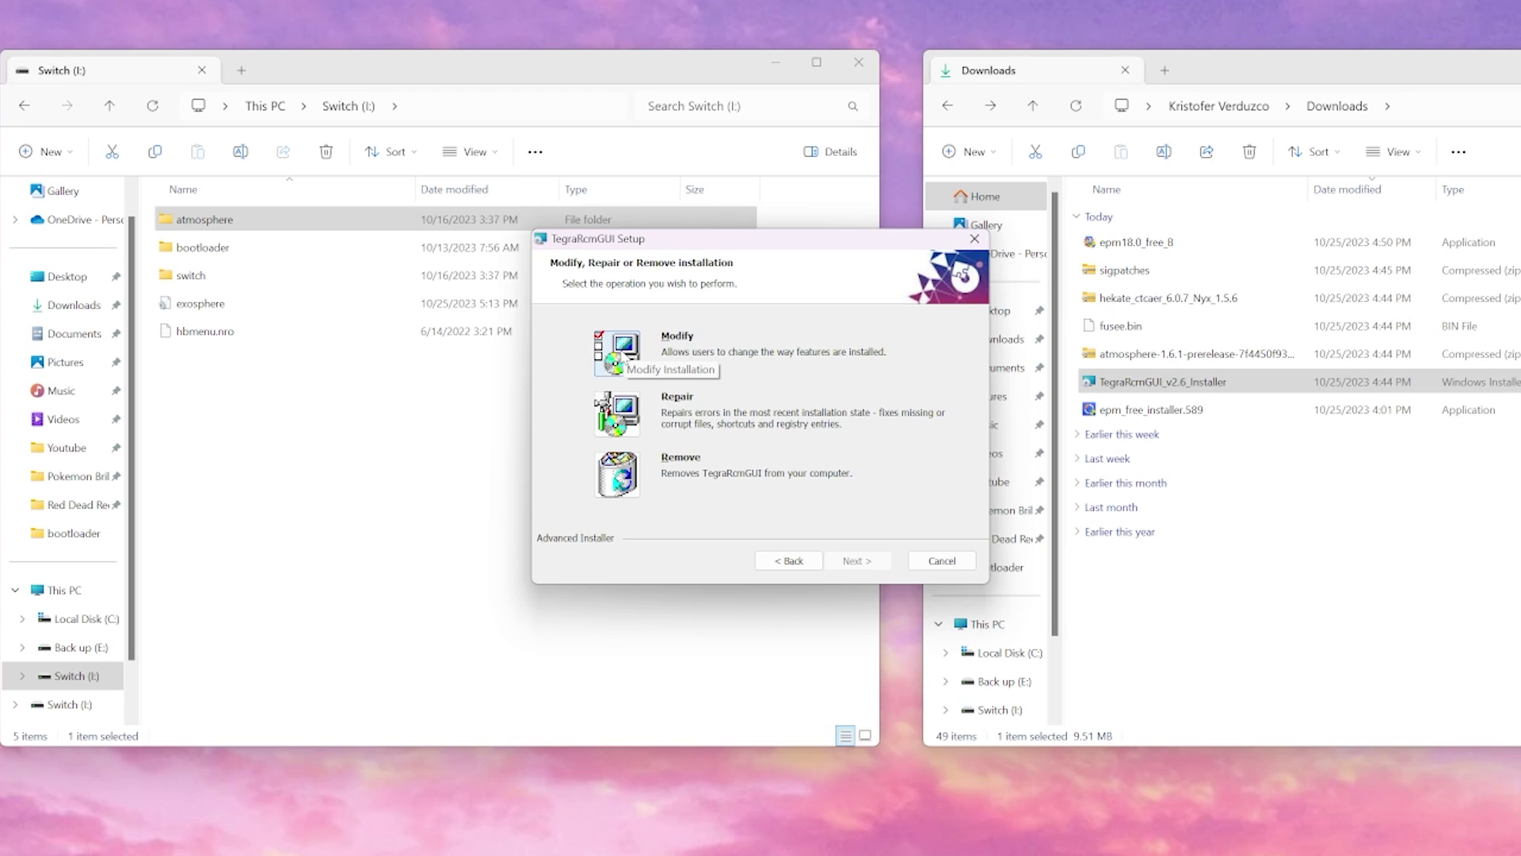
{"action": "left_click", "coordinate": [615, 358]}
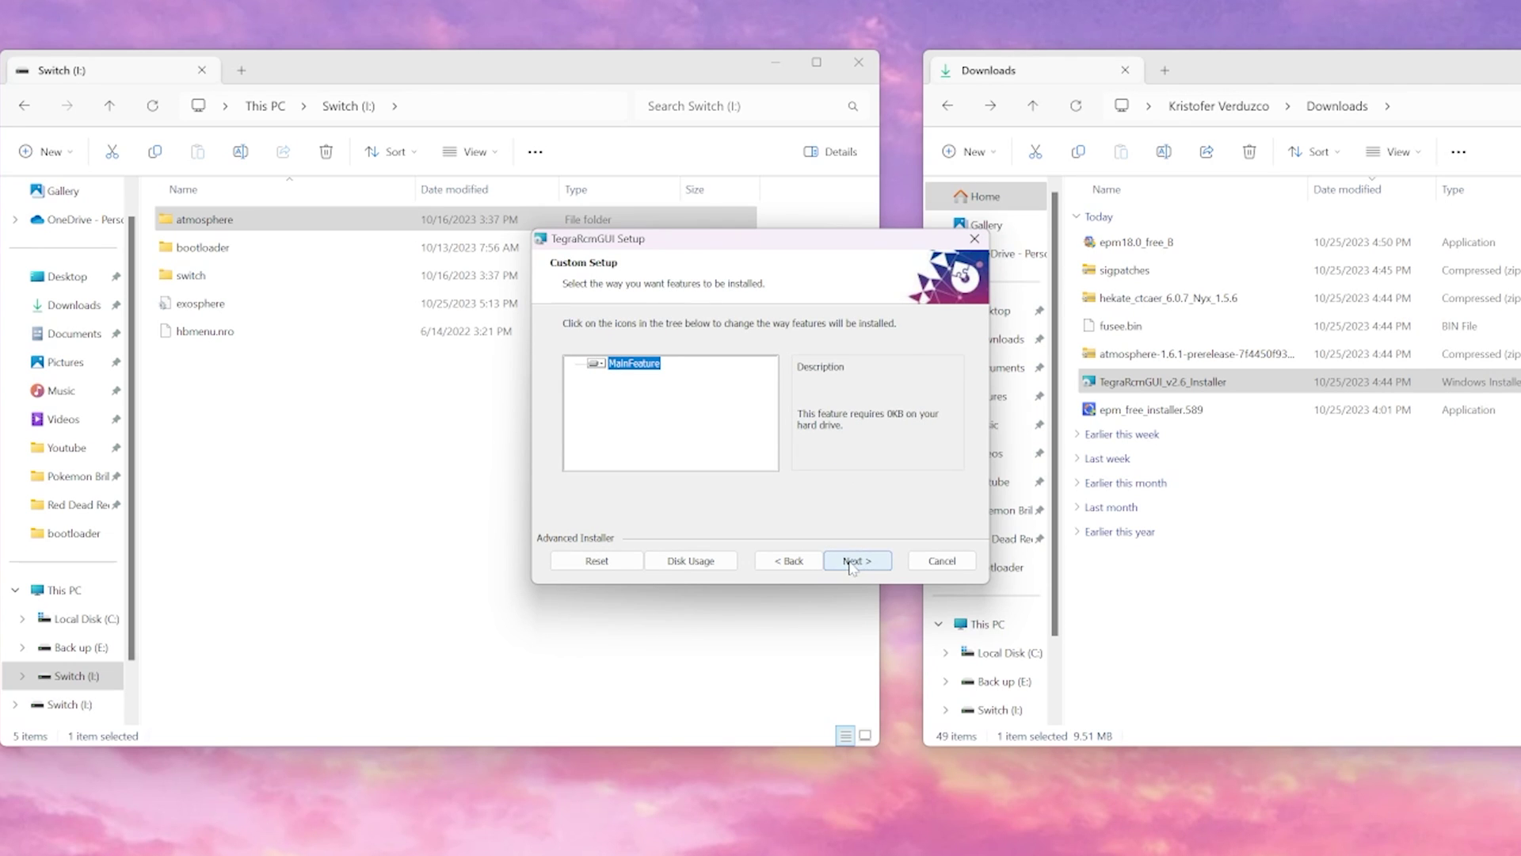
{"action": "left_click", "coordinate": [851, 565]}
{"action": "left_click", "coordinate": [852, 562]}
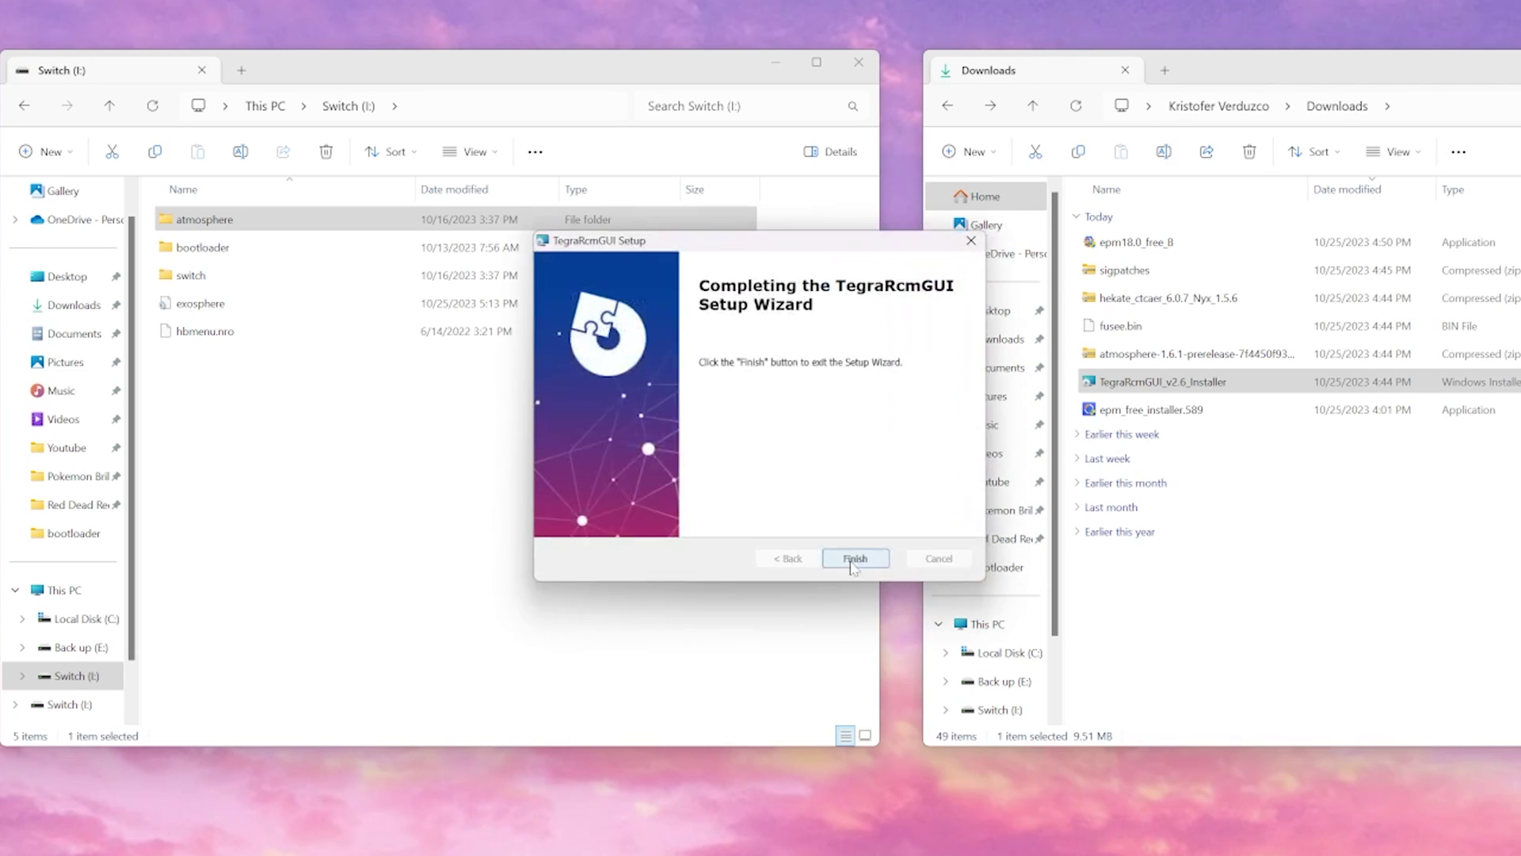
{"action": "left_click", "coordinate": [857, 561]}
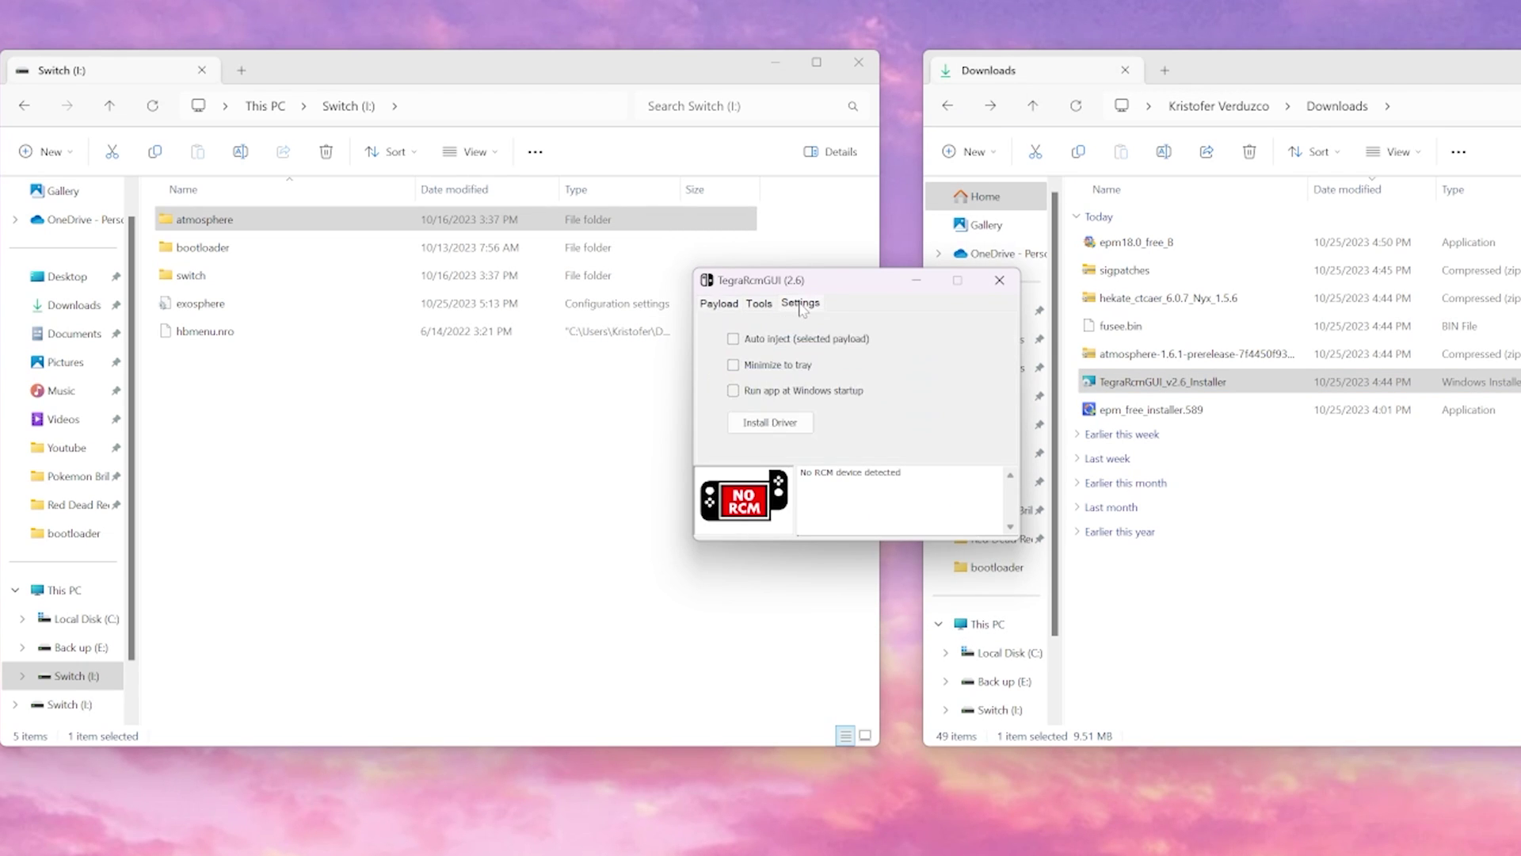
Step: Install the missing APX device driver from the TegraRcmGUI settings and complete the driver installation wizard
{"action": "left_click", "coordinate": [801, 307]}
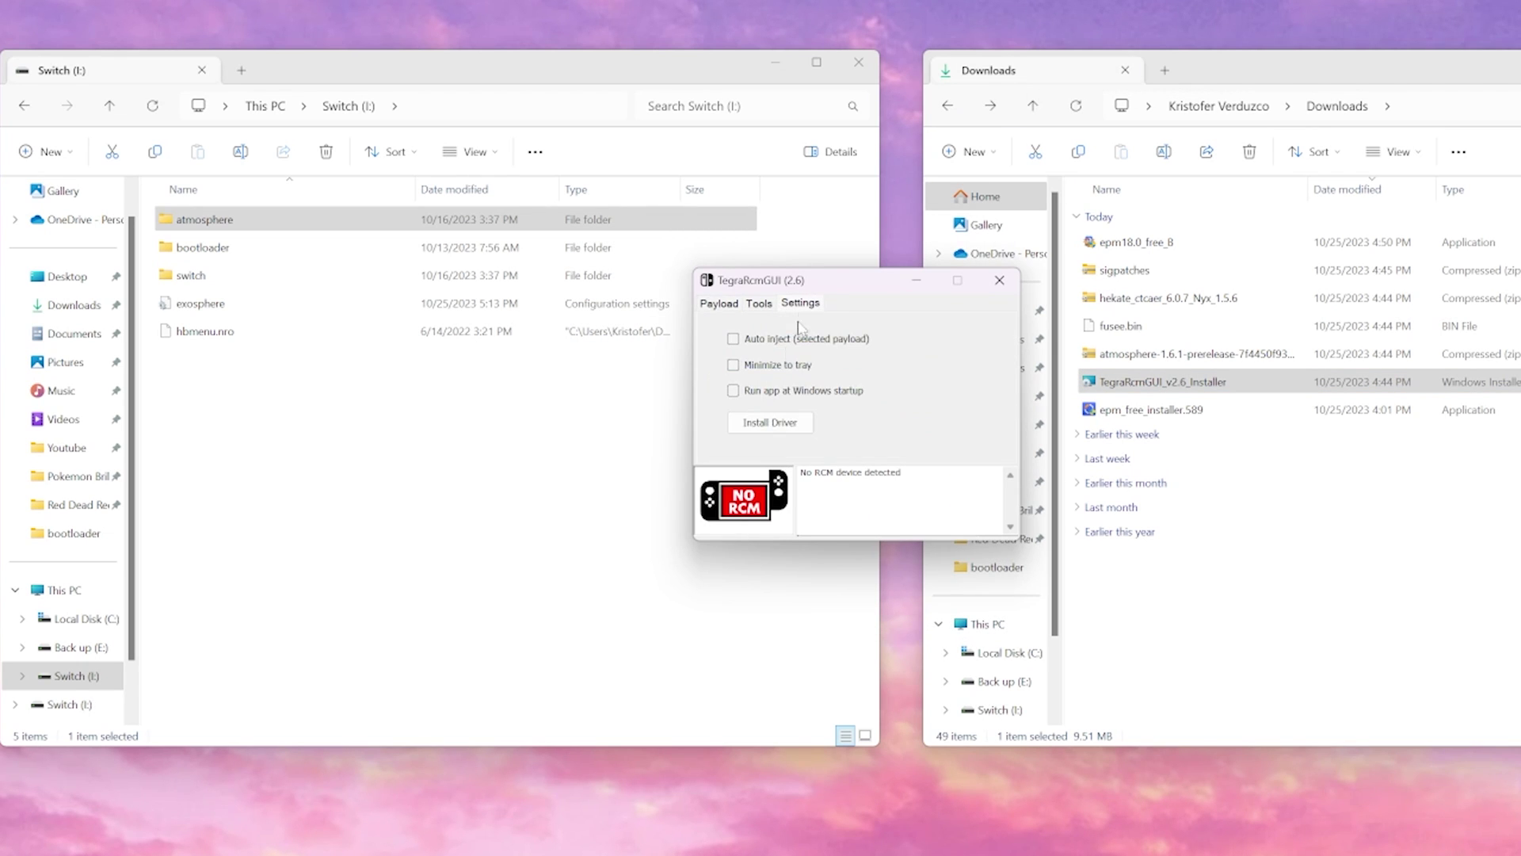
{"action": "left_click", "coordinate": [763, 426]}
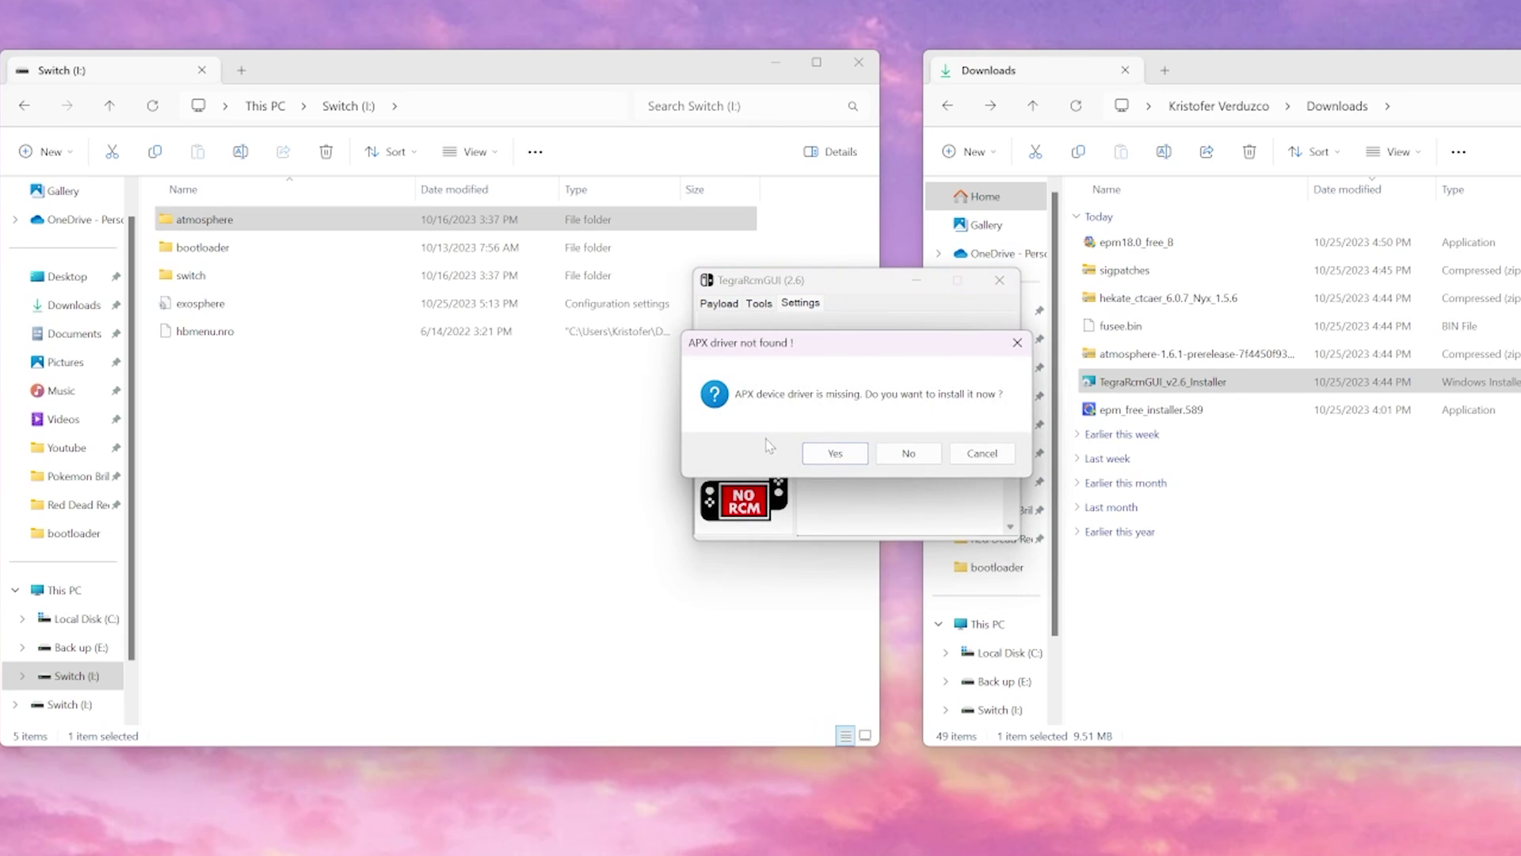
{"action": "left_click", "coordinate": [837, 457]}
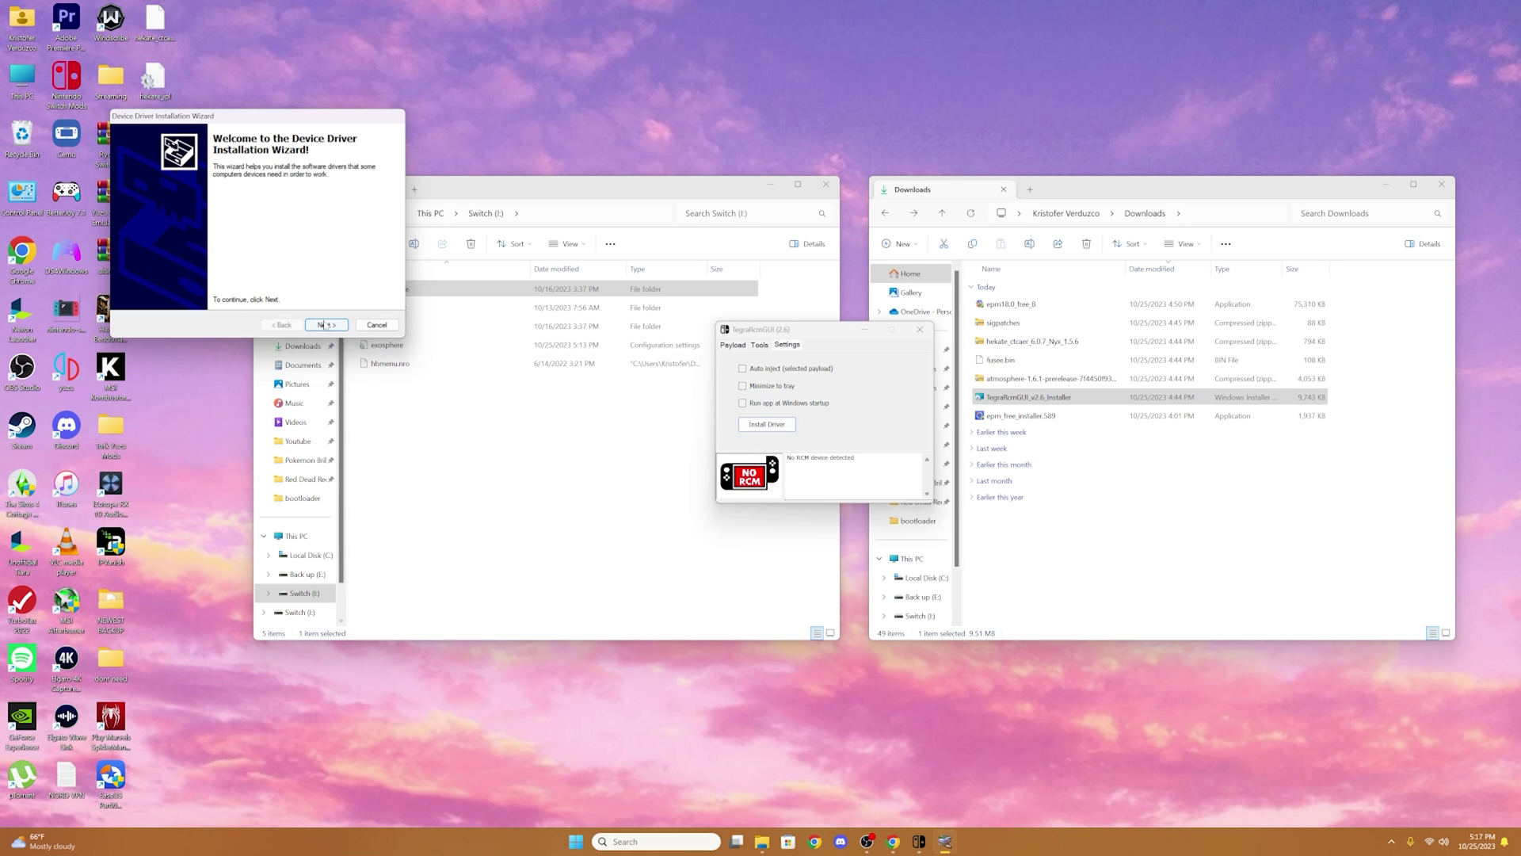
{"action": "left_click", "coordinate": [327, 325]}
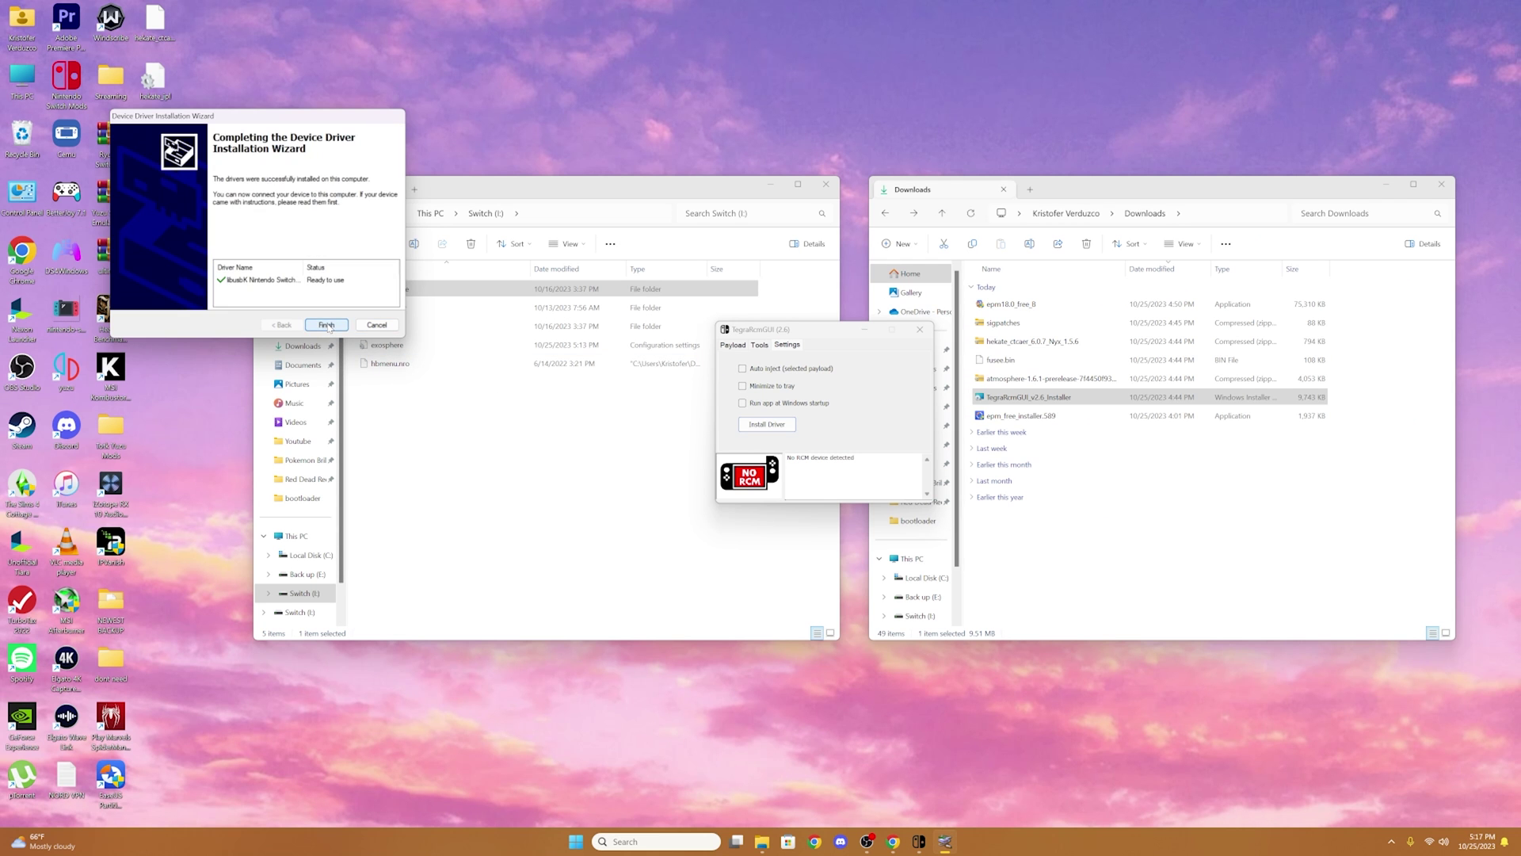
{"action": "left_click", "coordinate": [327, 325]}
Step: Select hekate_ctcaer_6.0.7.bin from the desktop as the payload in TegraRcmGUI
{"action": "left_click", "coordinate": [733, 344]}
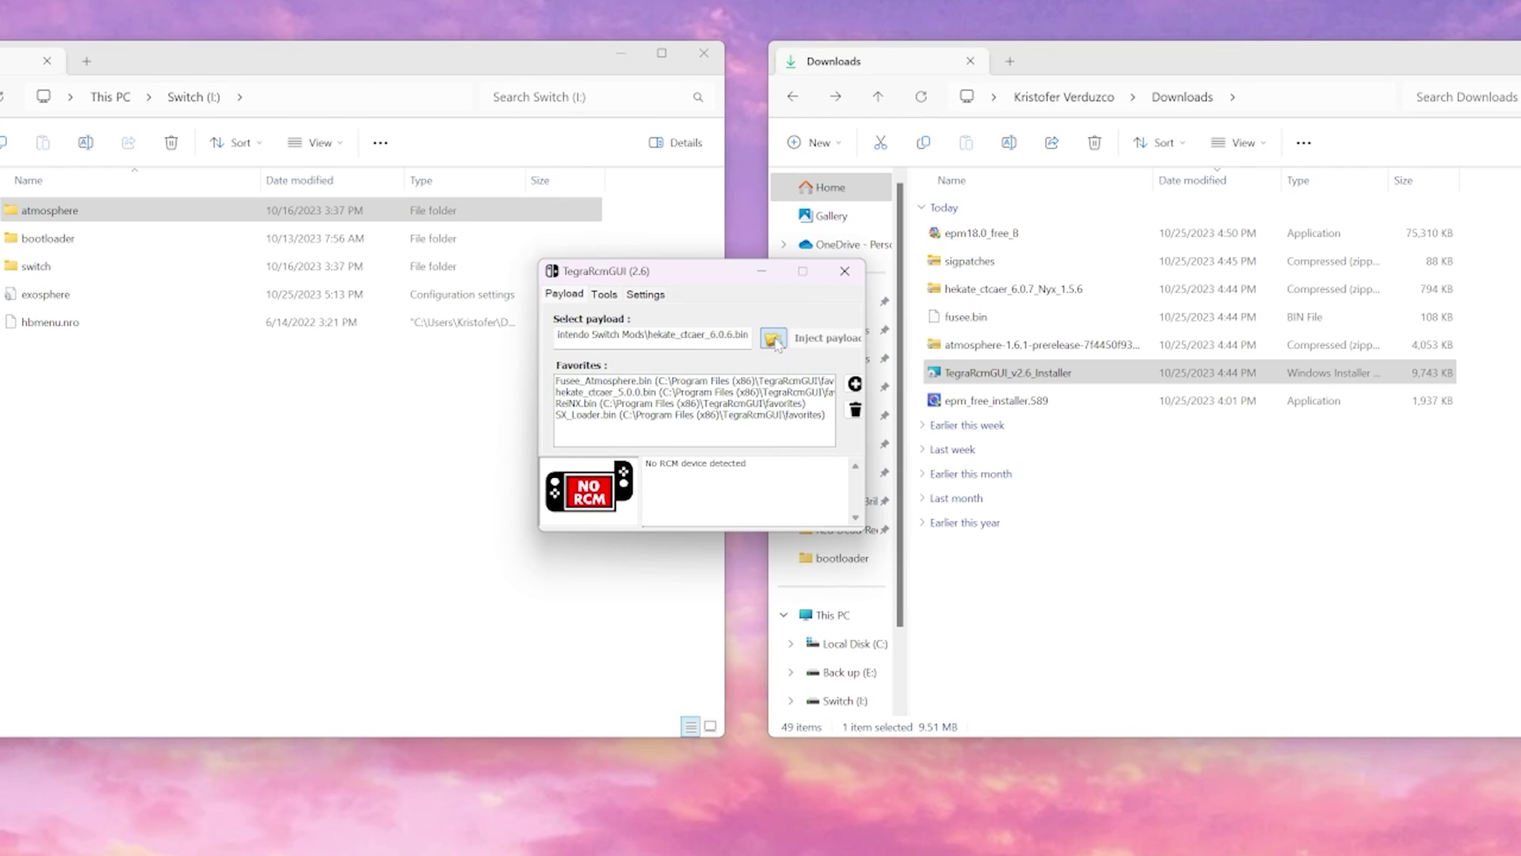
{"action": "left_click", "coordinate": [772, 339]}
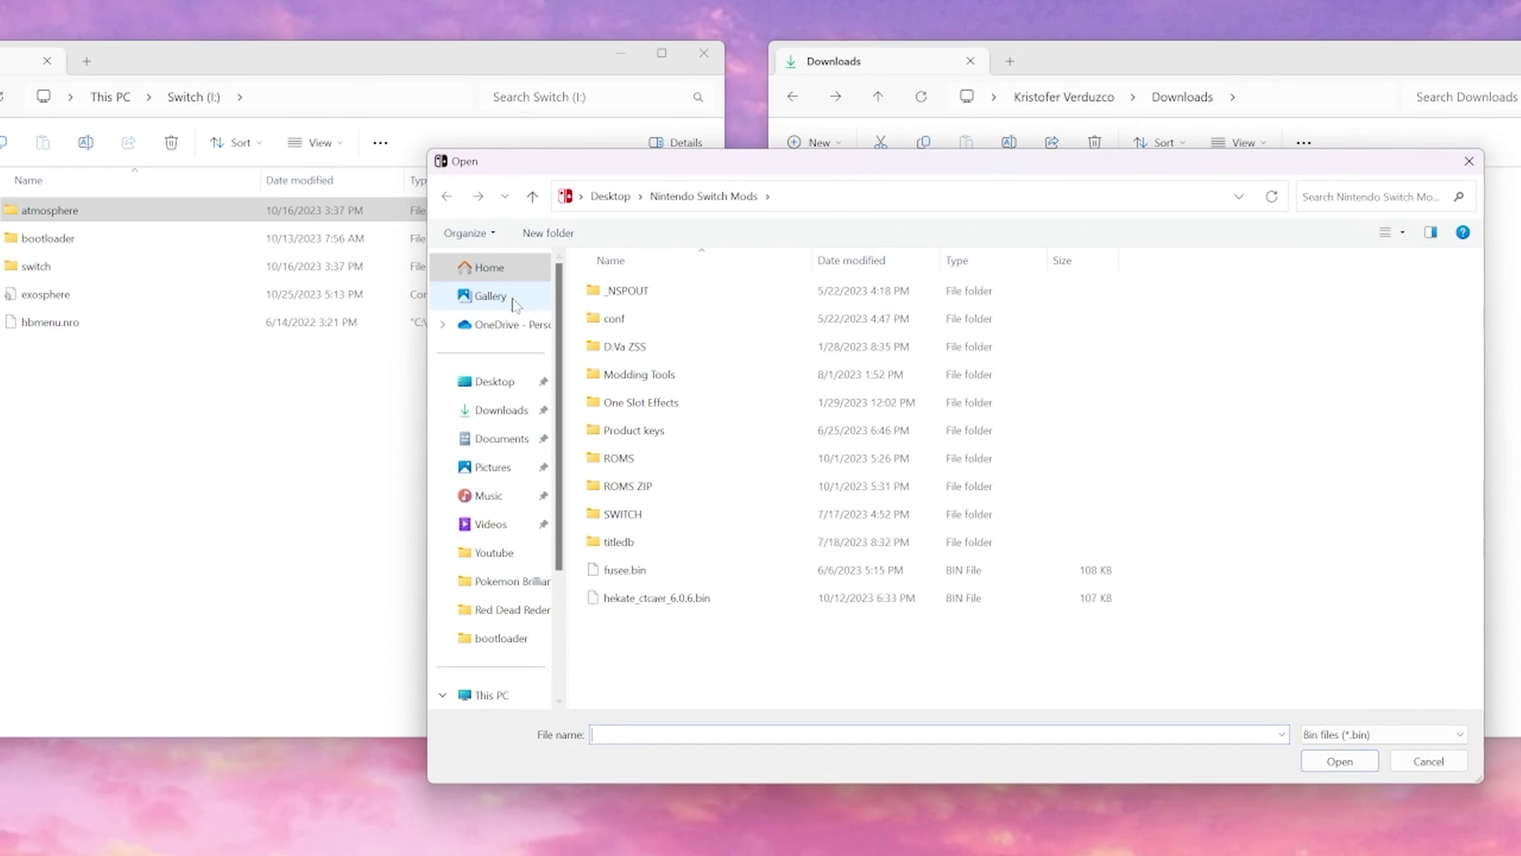
{"action": "left_click", "coordinate": [493, 383]}
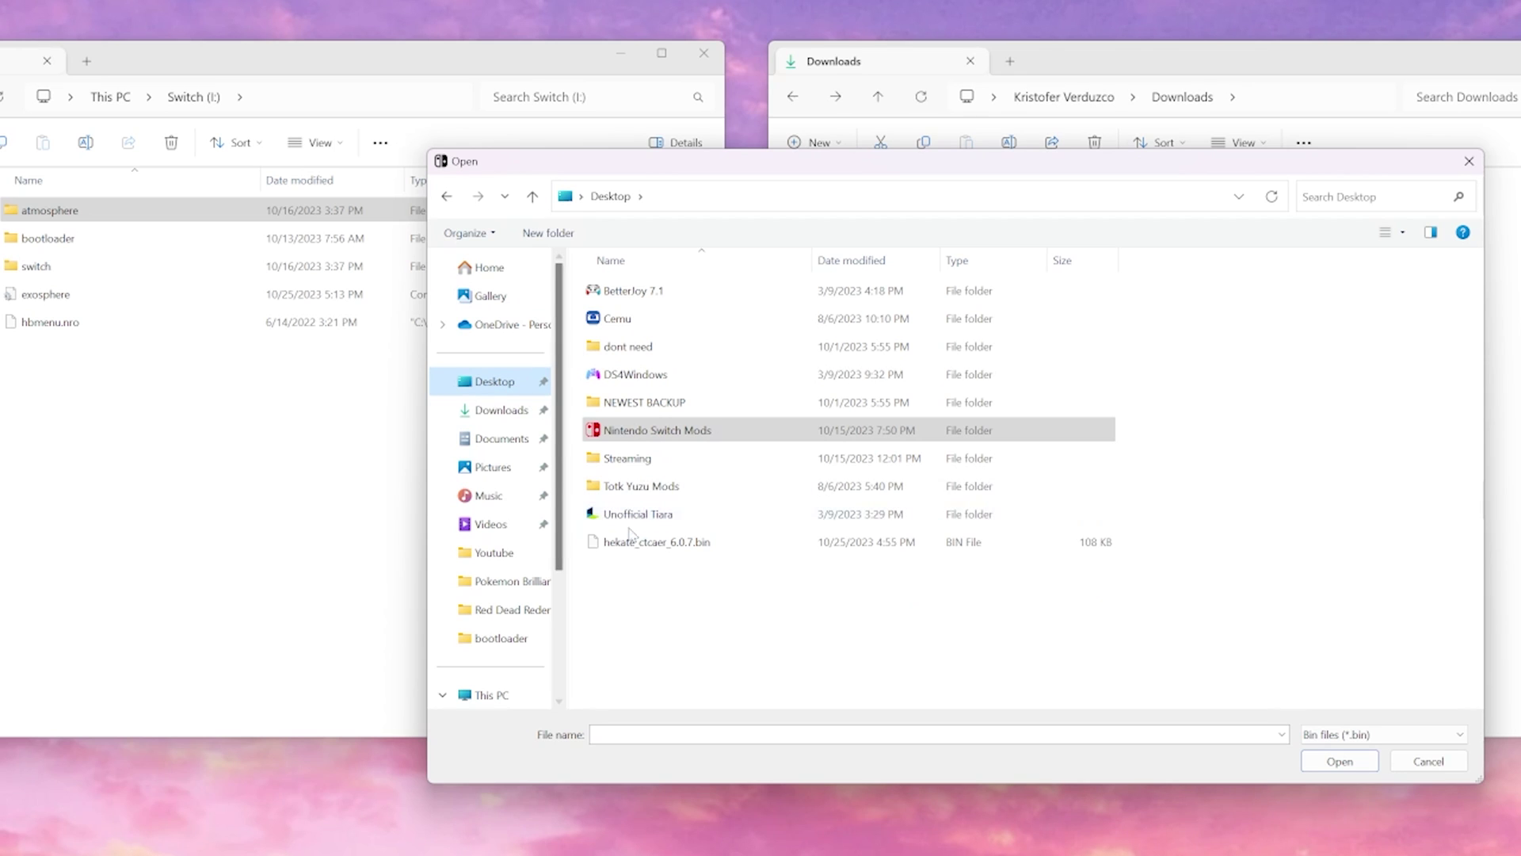
{"action": "left_click", "coordinate": [664, 547]}
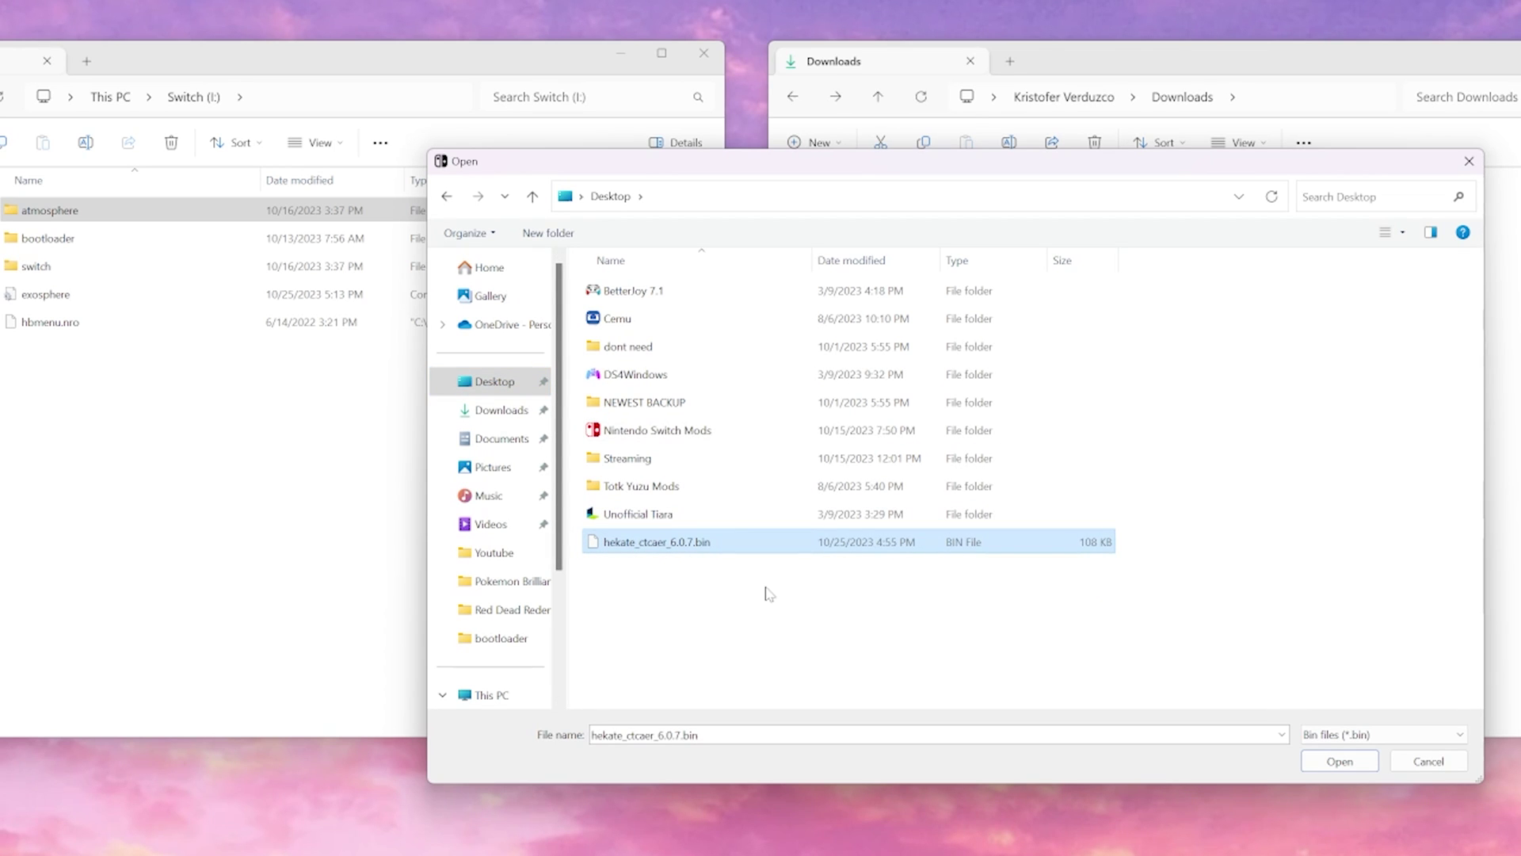
{"action": "left_click", "coordinate": [1338, 762]}
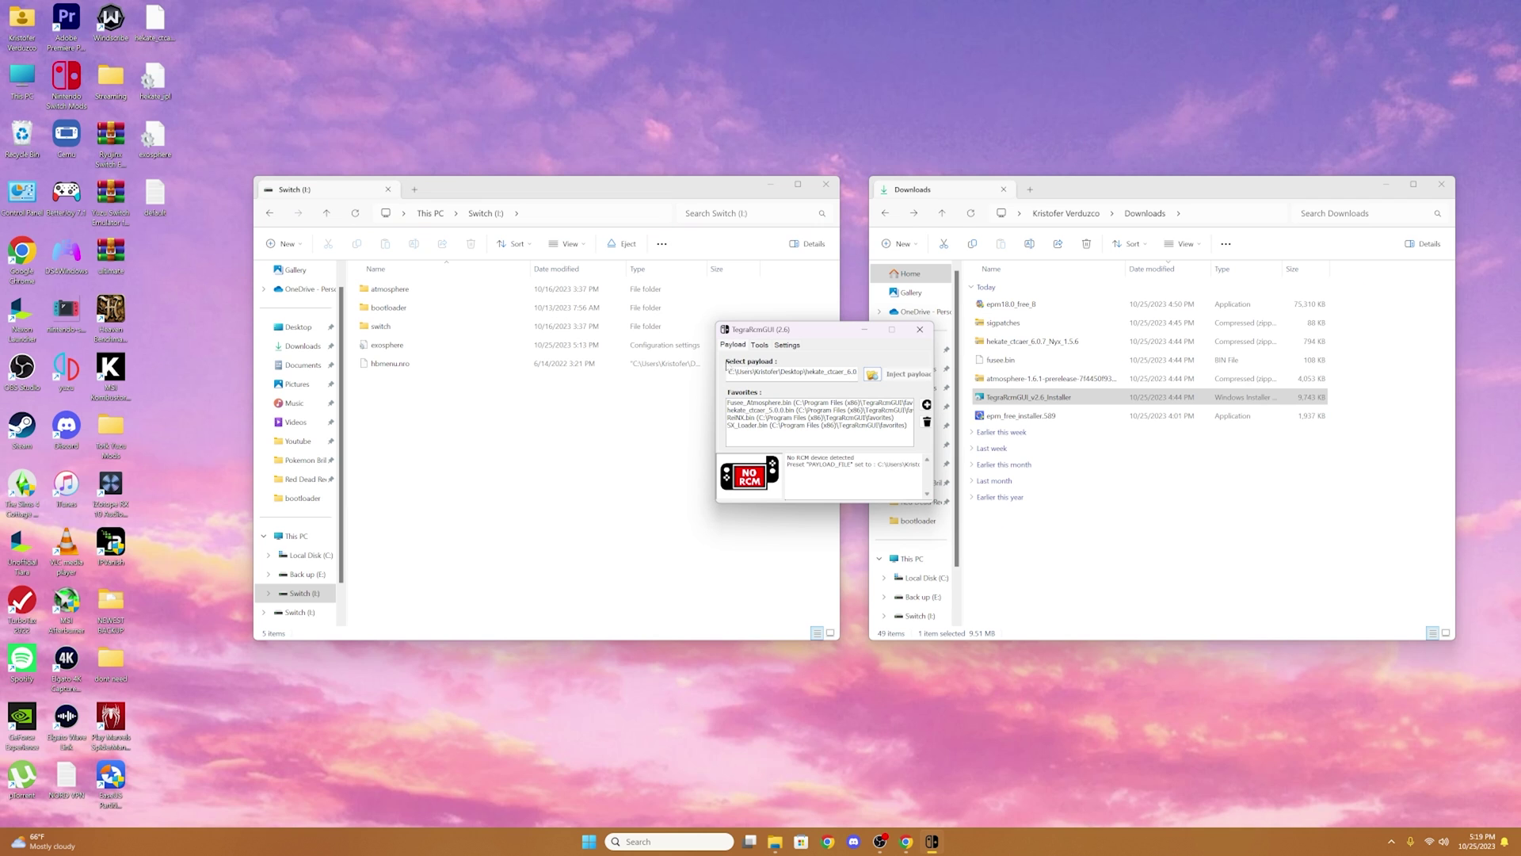
Step: Eject the Switch (I:) drive from This PC
{"action": "left_click", "coordinate": [635, 447]}
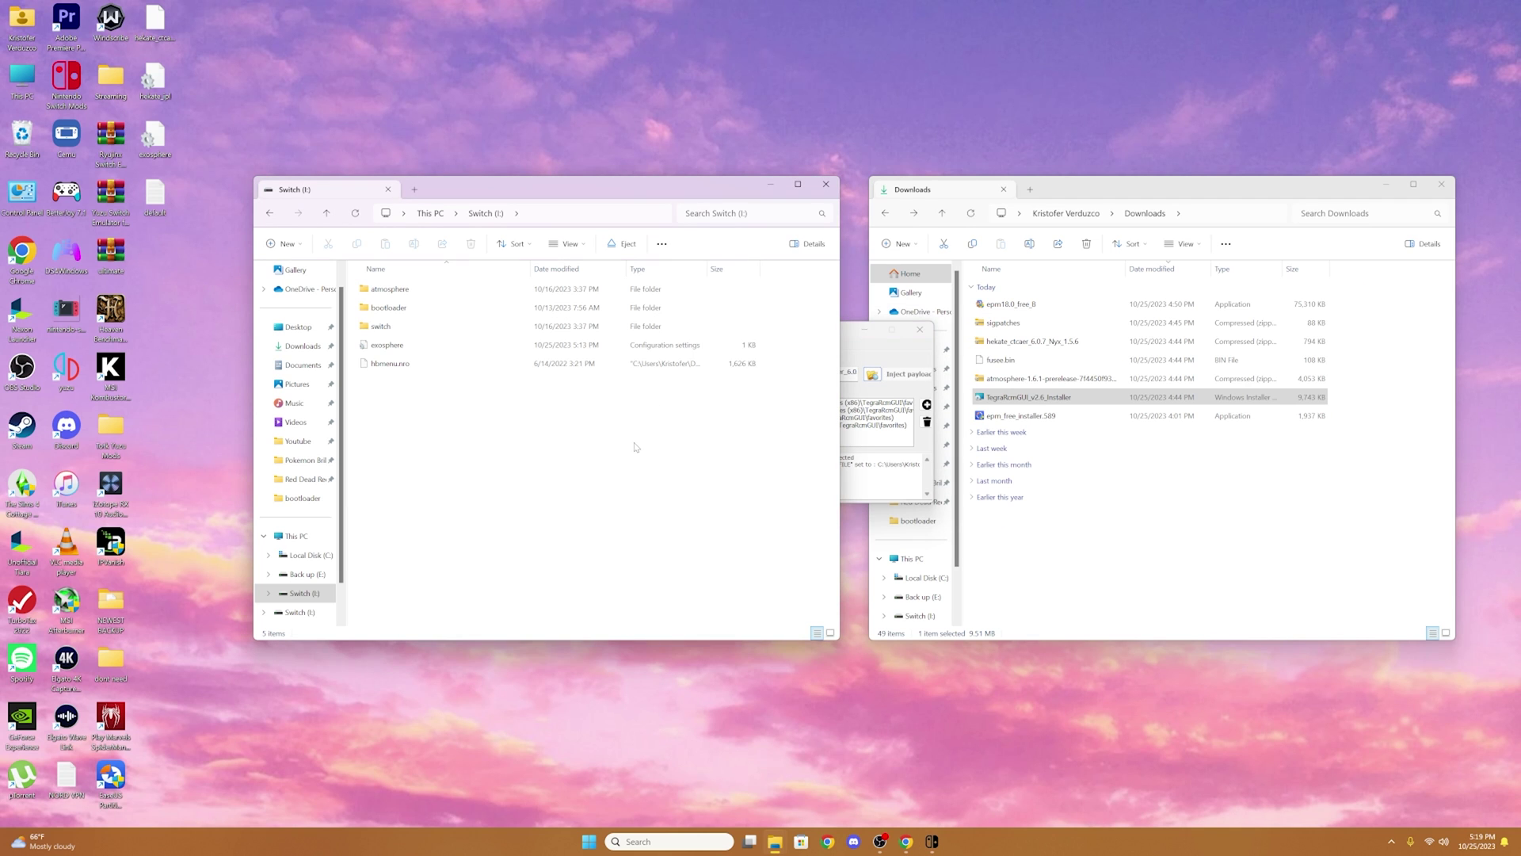
{"action": "left_click", "coordinate": [430, 213]}
{"action": "right_click", "coordinate": [710, 306]}
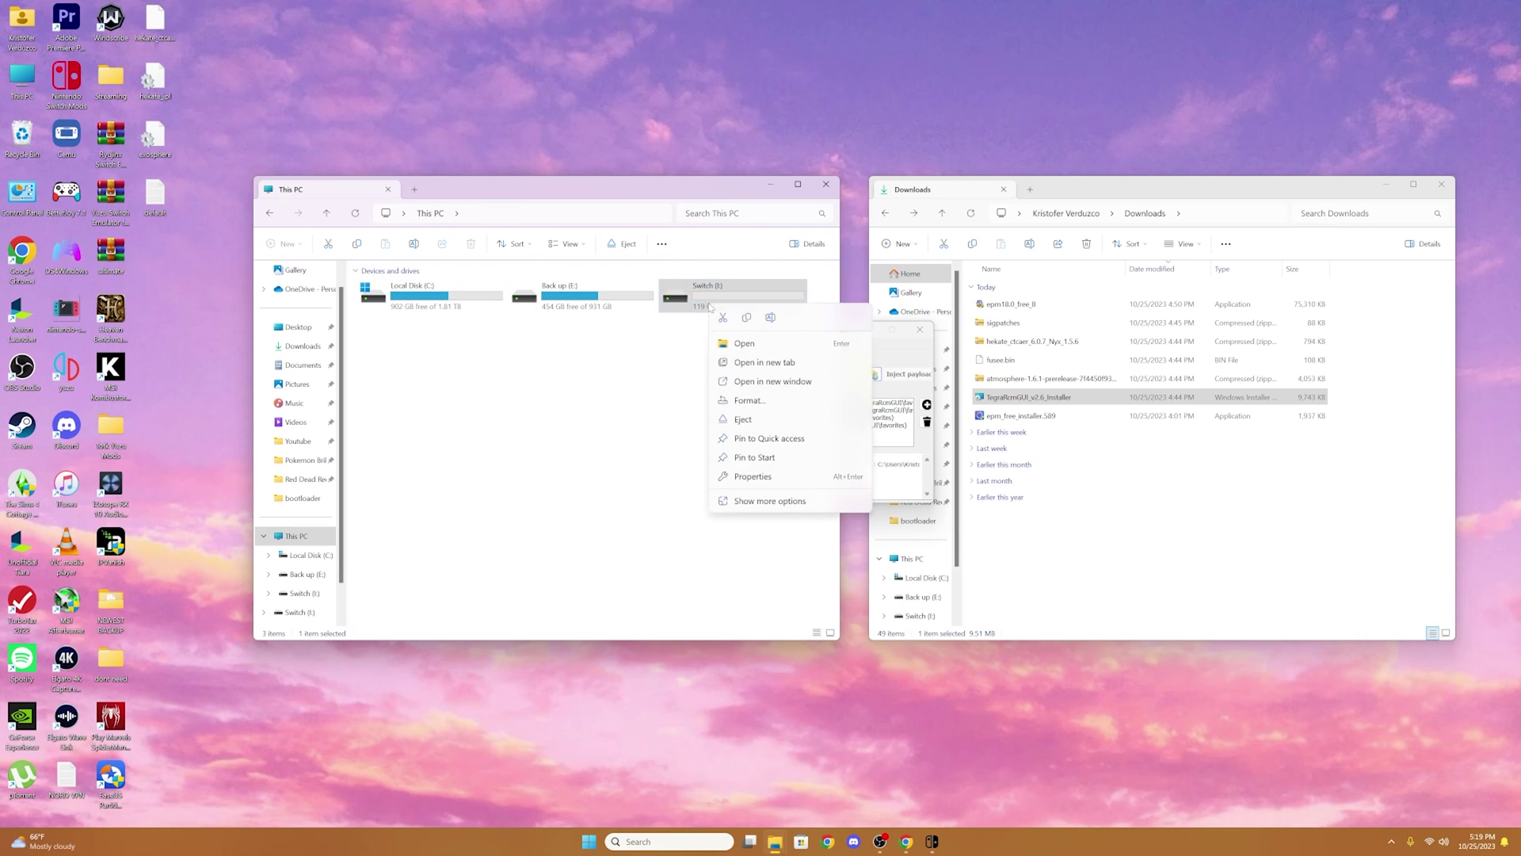
{"action": "left_click", "coordinate": [743, 419]}
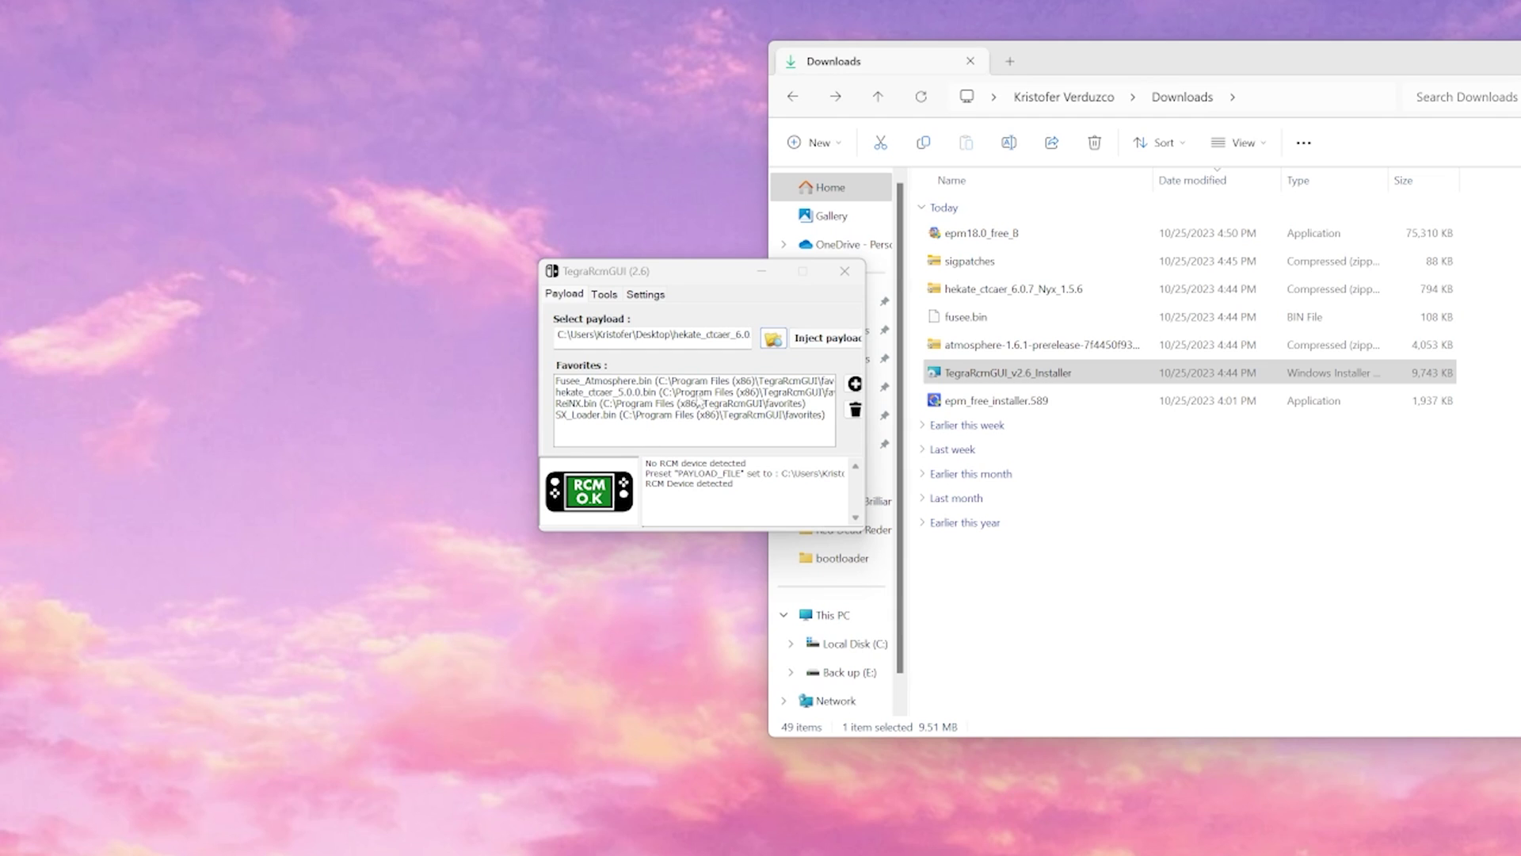
Step: Inject the selected hekate payload into the connected Switch
{"action": "left_click", "coordinate": [821, 338]}
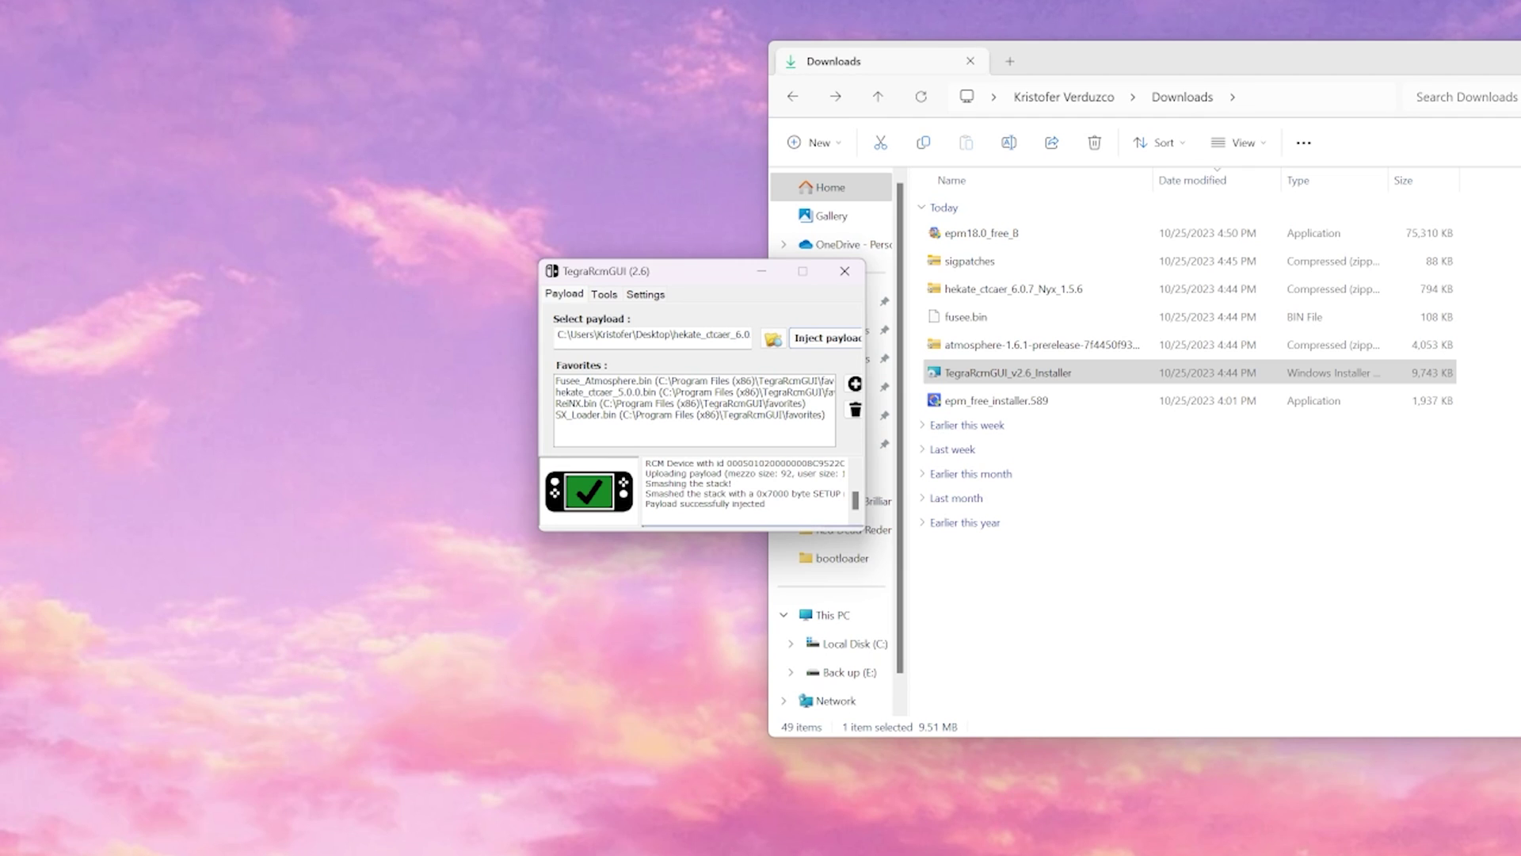
{"action": "left_click_drag", "start_coordinate": [754, 493], "coordinate": [779, 494]}
{"action": "left_click", "coordinate": [766, 503]}
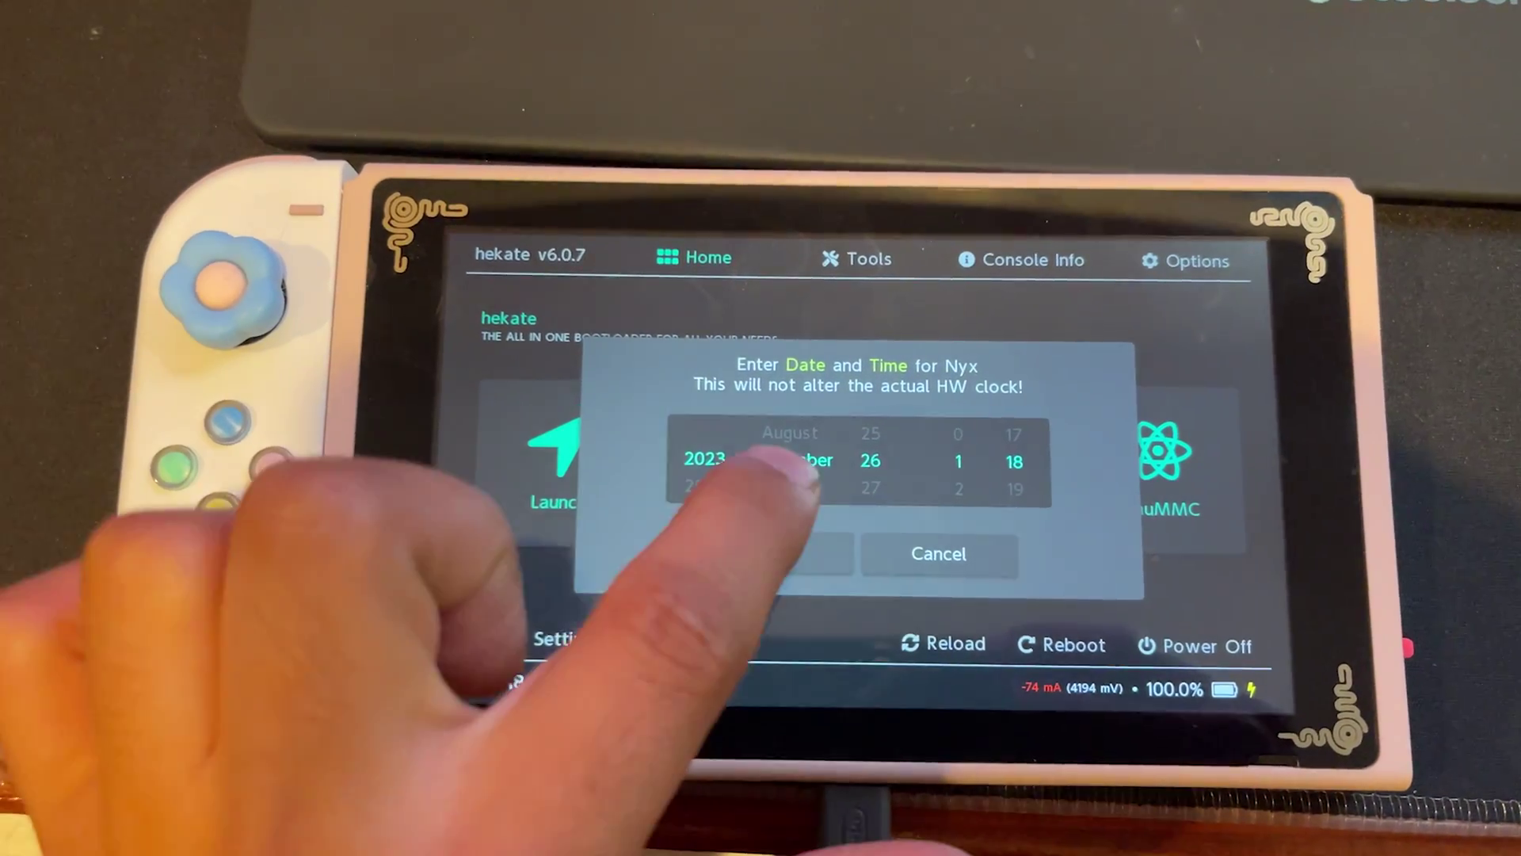
{"action": "left_click_drag", "start_coordinate": [780, 475], "coordinate": [792, 415]}
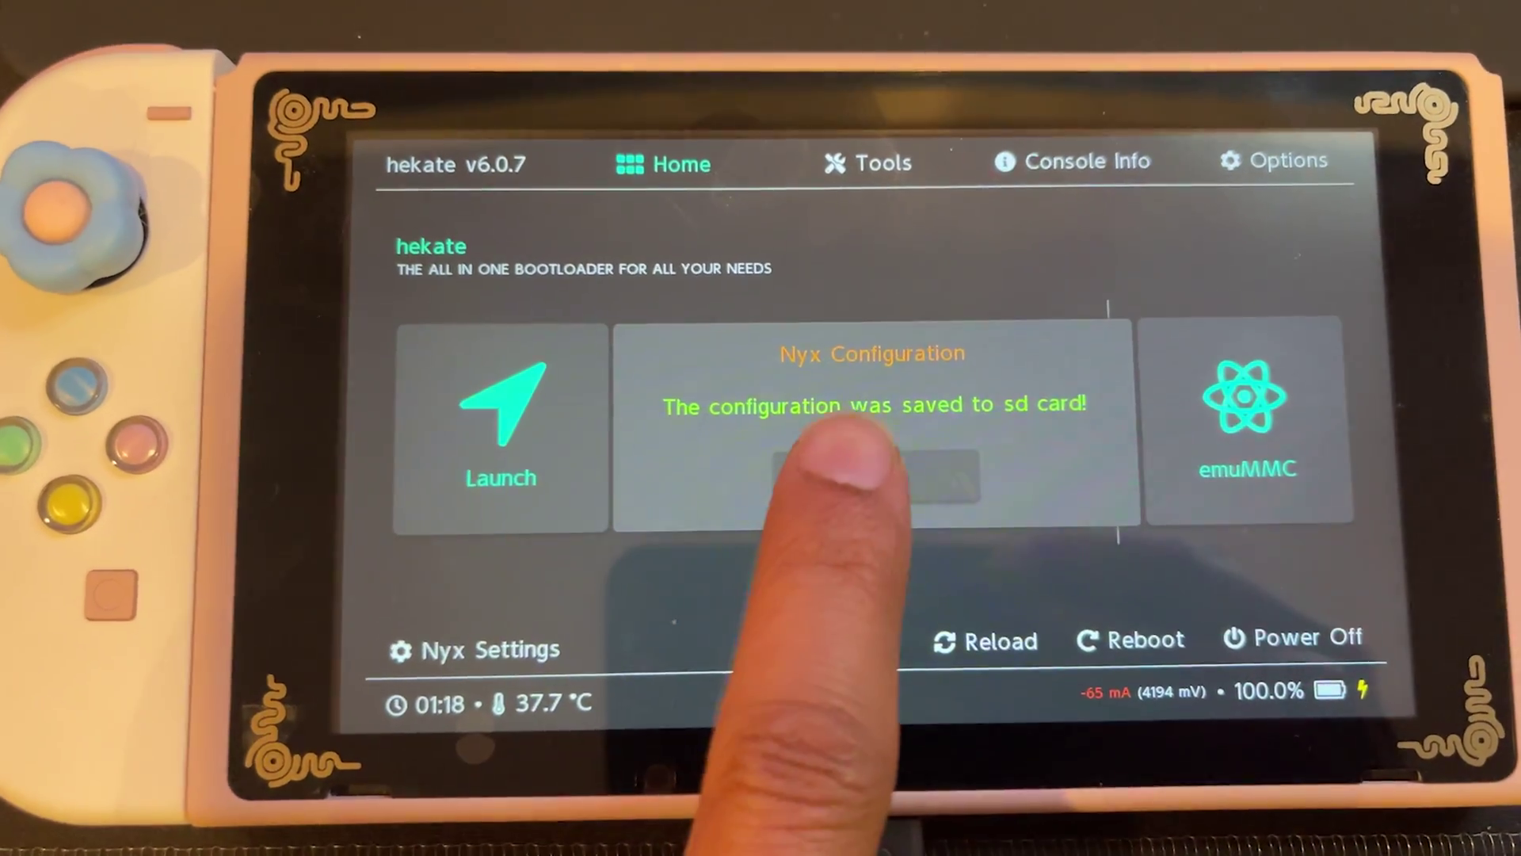
{"action": "left_click", "coordinate": [854, 462]}
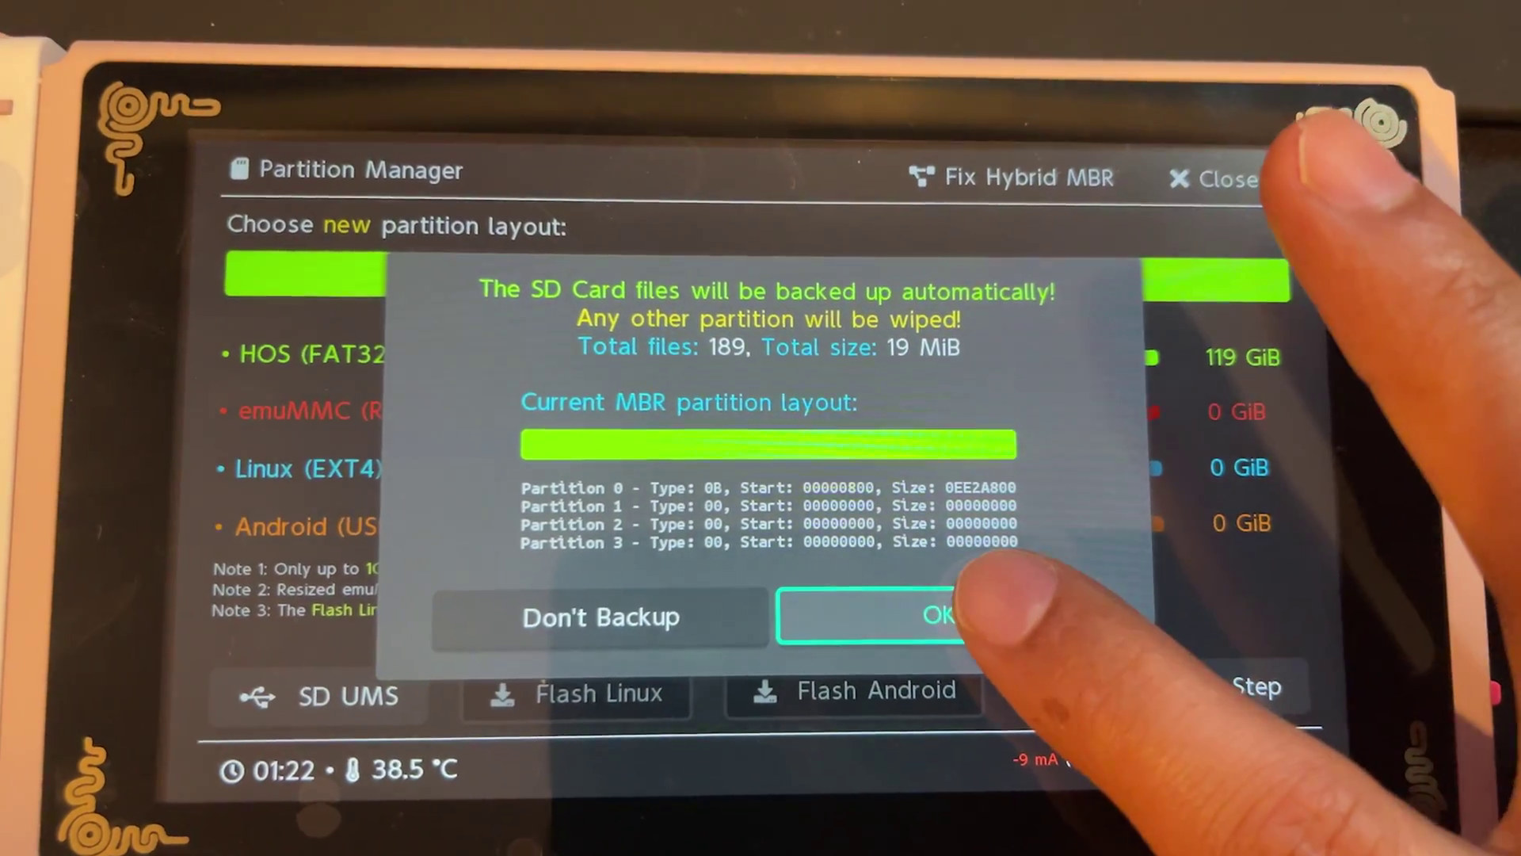
{"action": "left_click", "coordinate": [978, 610]}
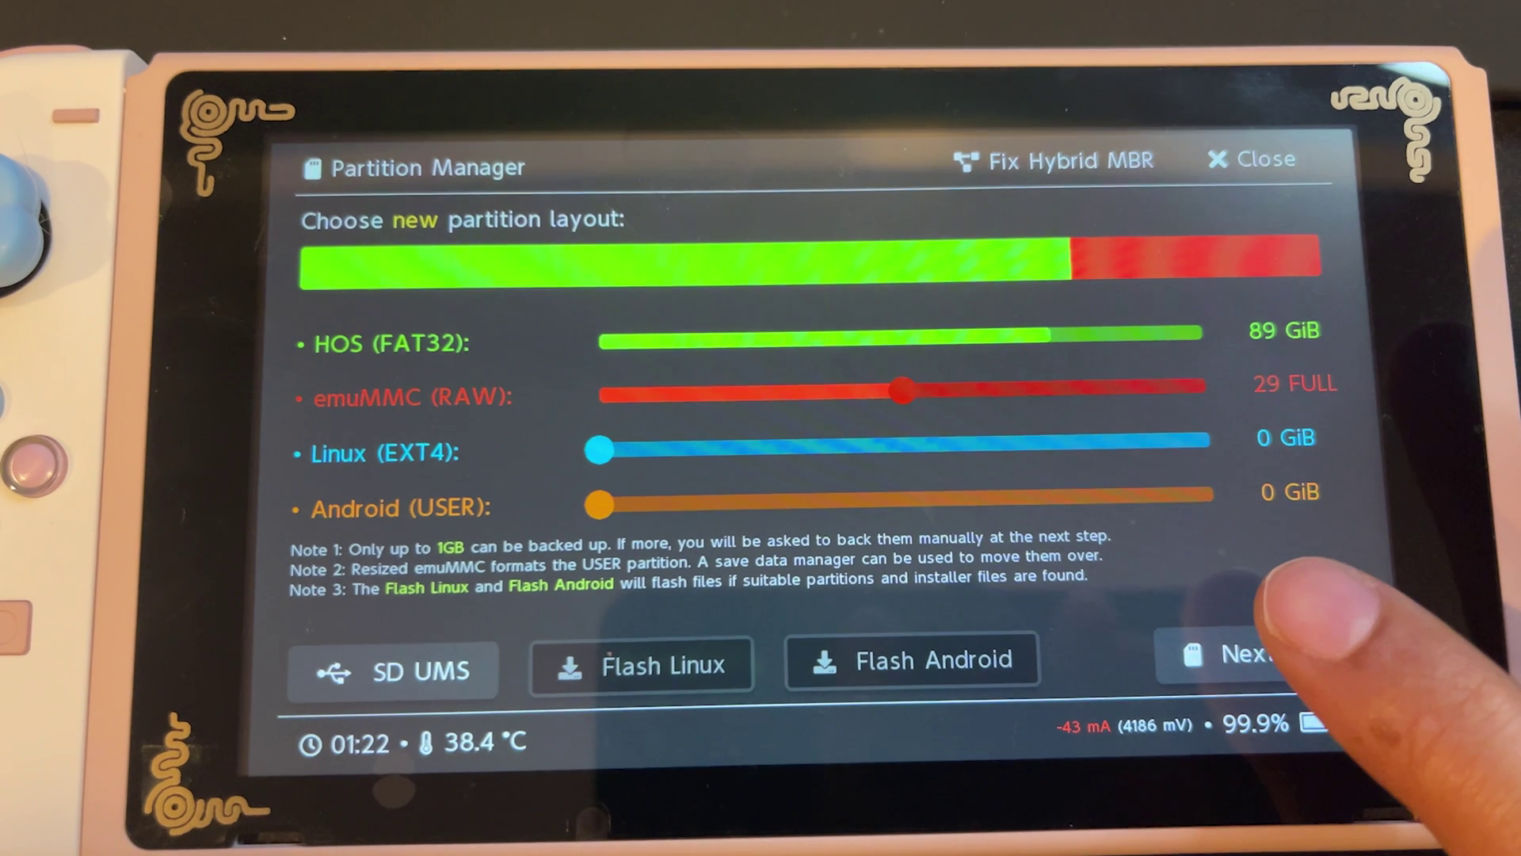
{"action": "left_click", "coordinate": [1244, 654]}
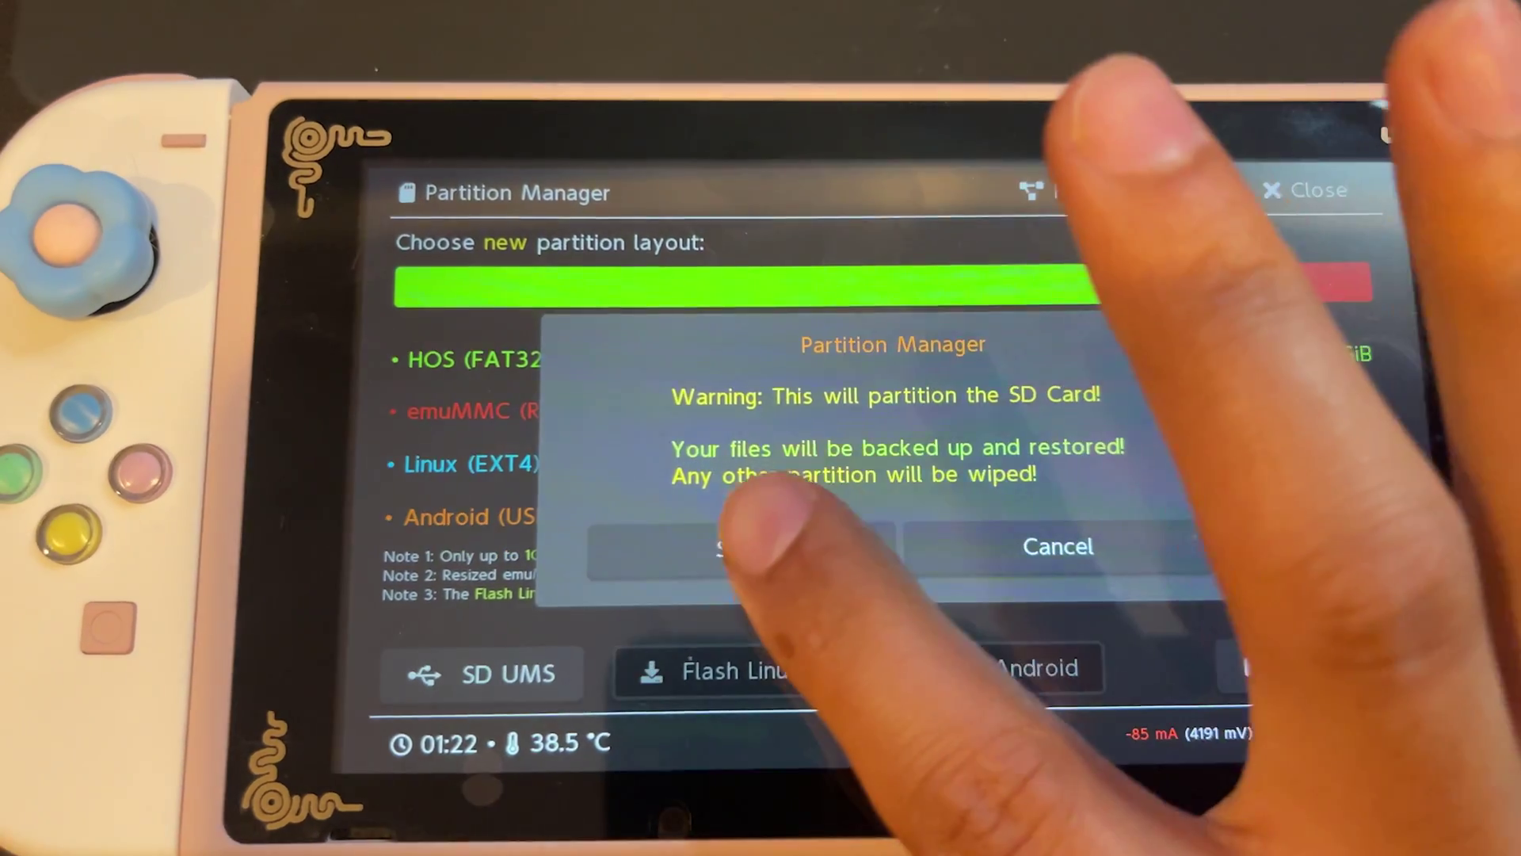
{"action": "left_click", "coordinate": [681, 543]}
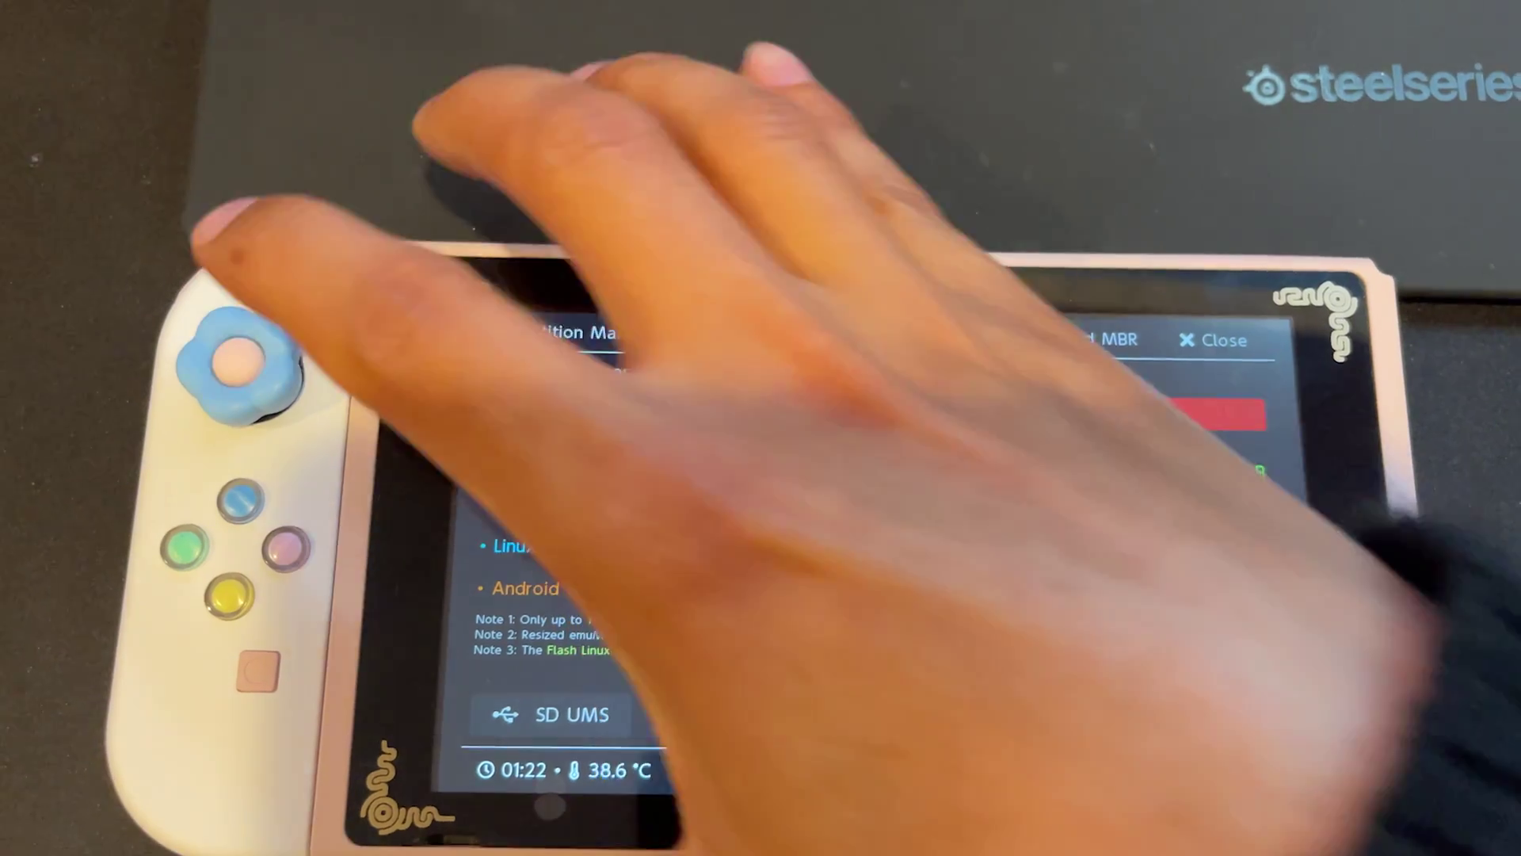
{"action": "key", "text": "XF86PowerOff"}
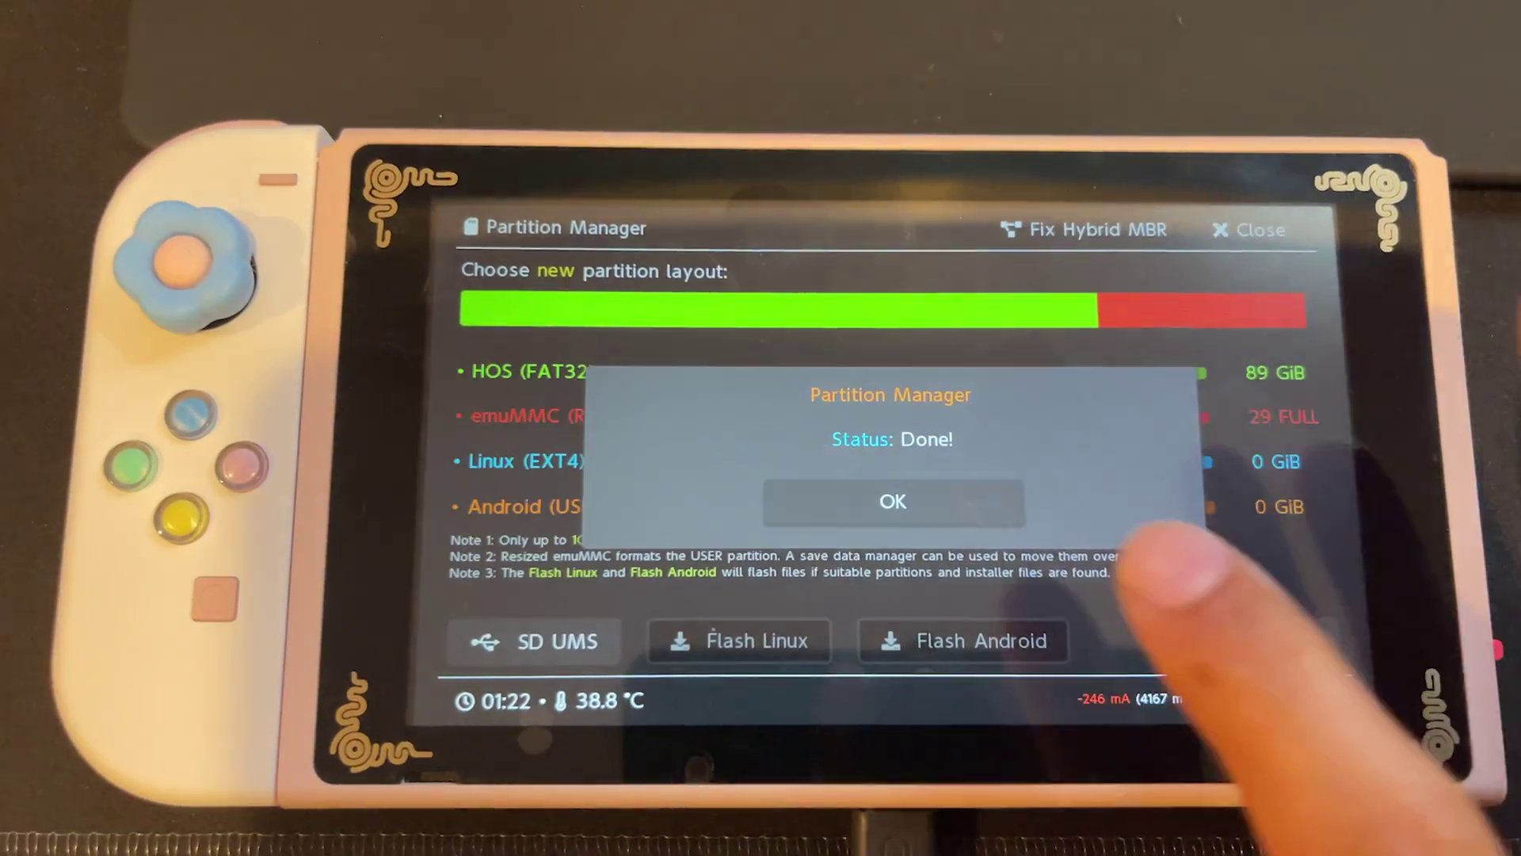
{"action": "left_click", "coordinate": [828, 507]}
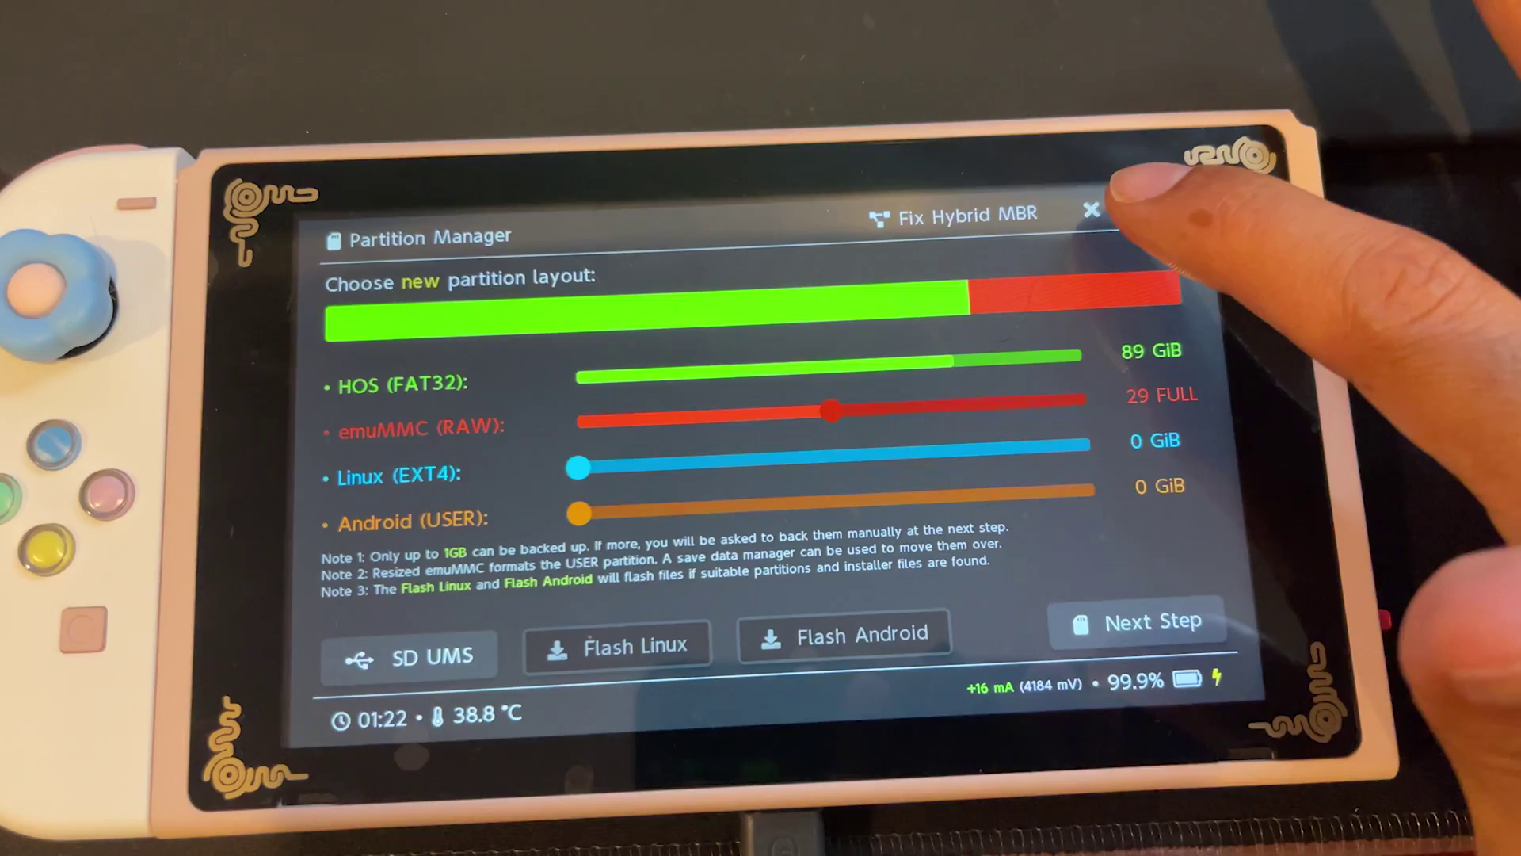
{"action": "left_click", "coordinate": [1180, 210]}
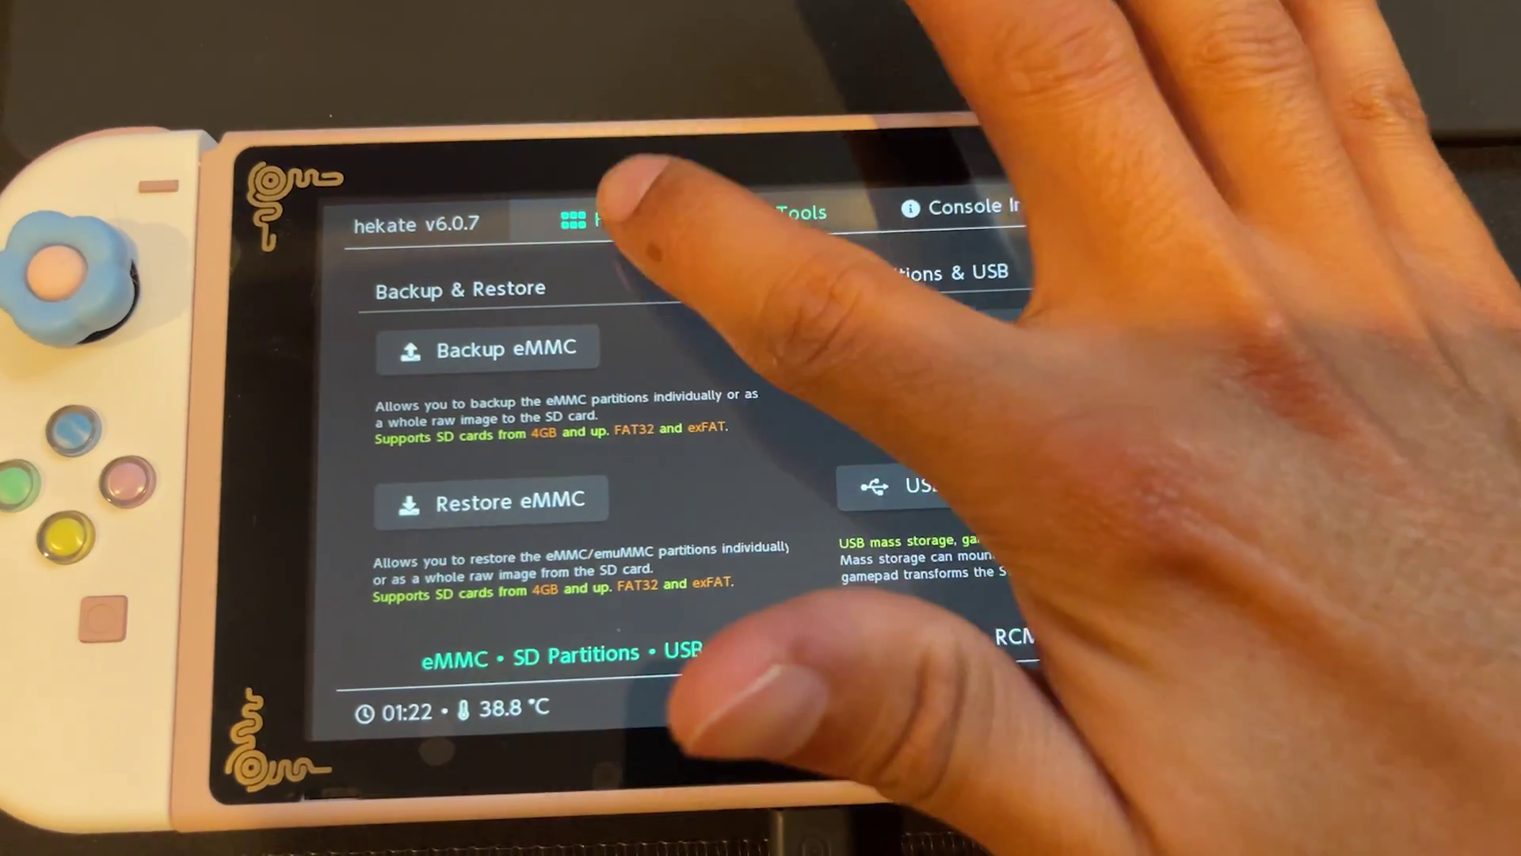
{"action": "left_click", "coordinate": [579, 228]}
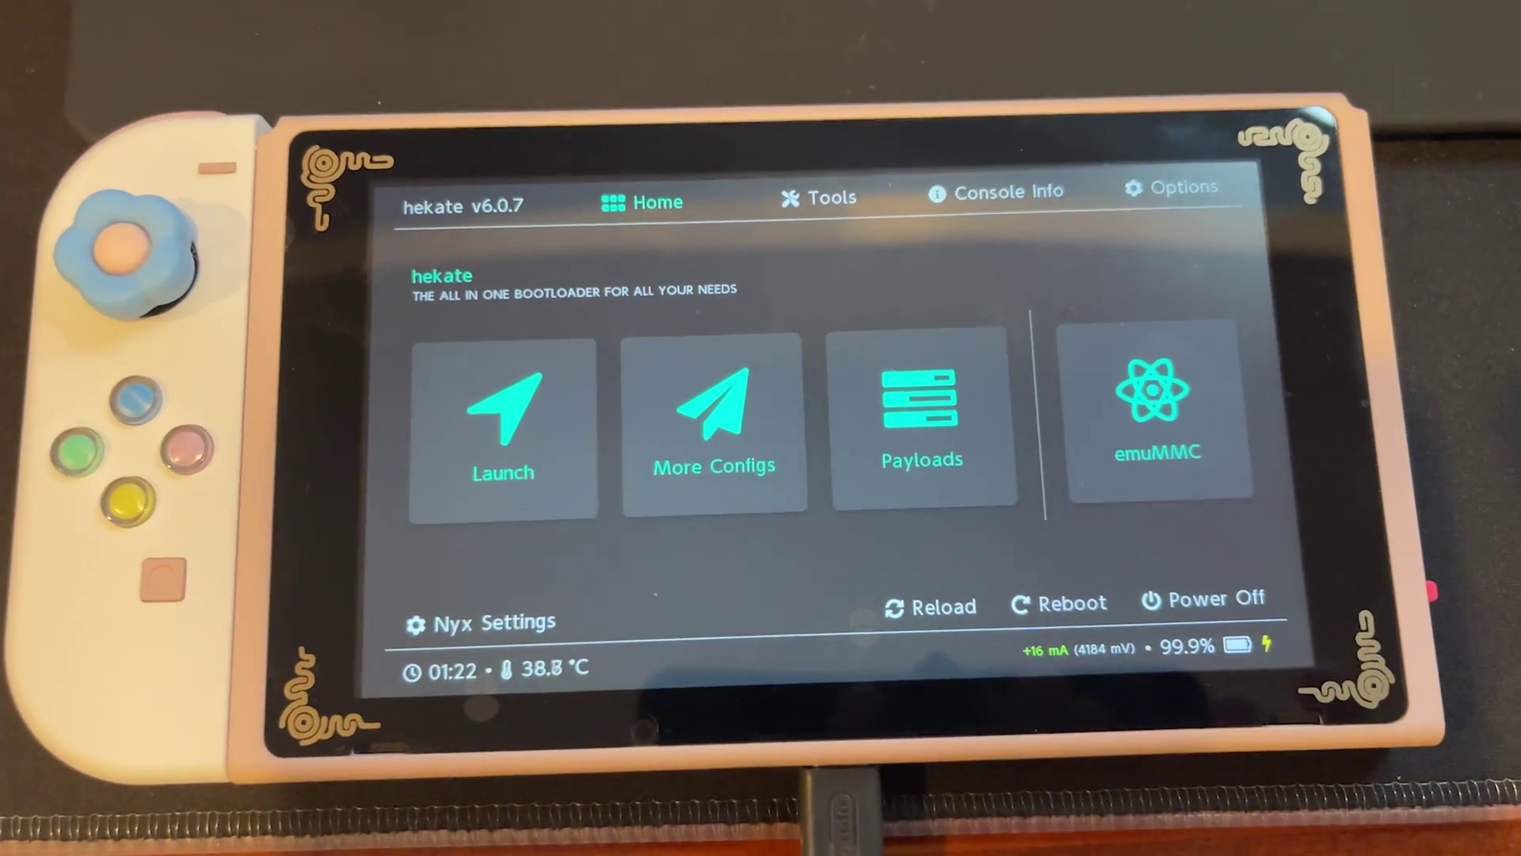